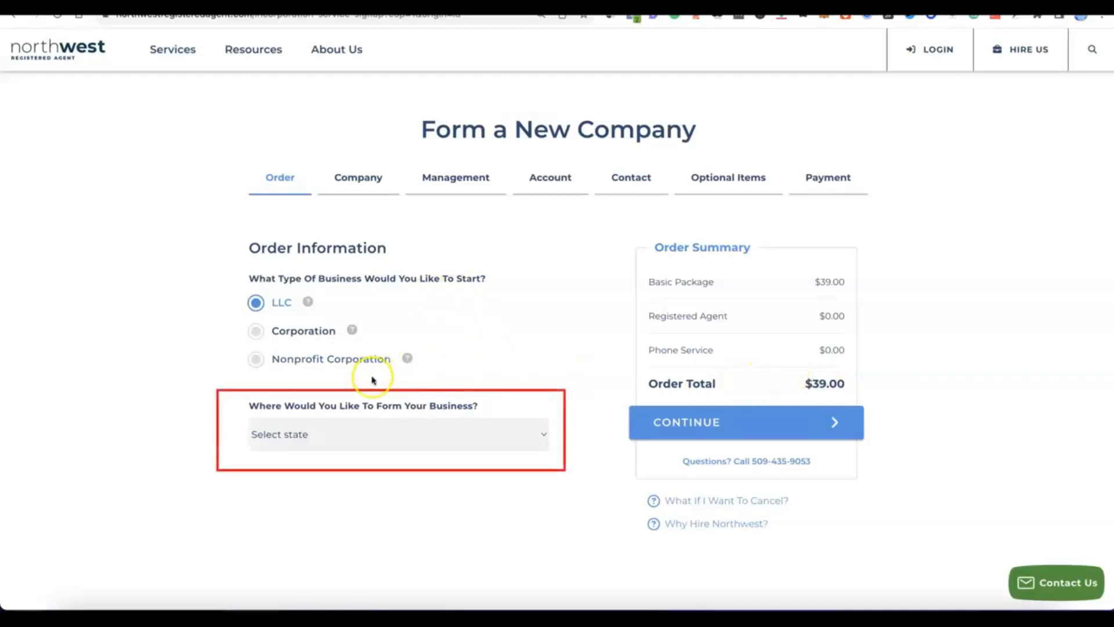
- Choose NM - New Mexico as the state in which to form the LLC and continue to the company details
left_click(540, 433)
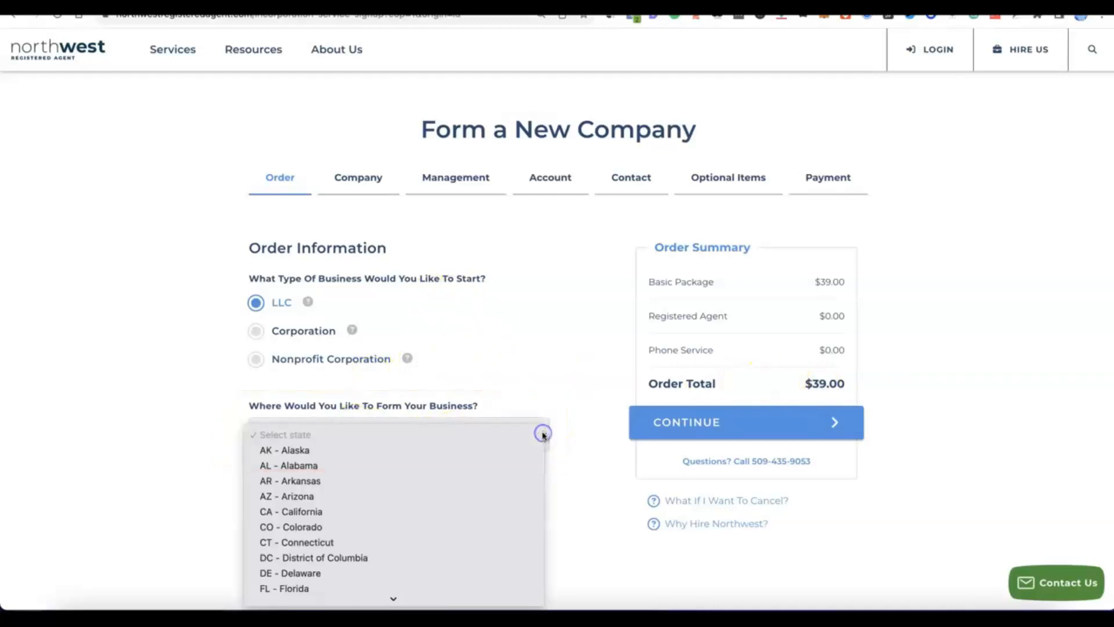
scroll(533, 434, "down", 5)
scroll(398, 366, "down", 3)
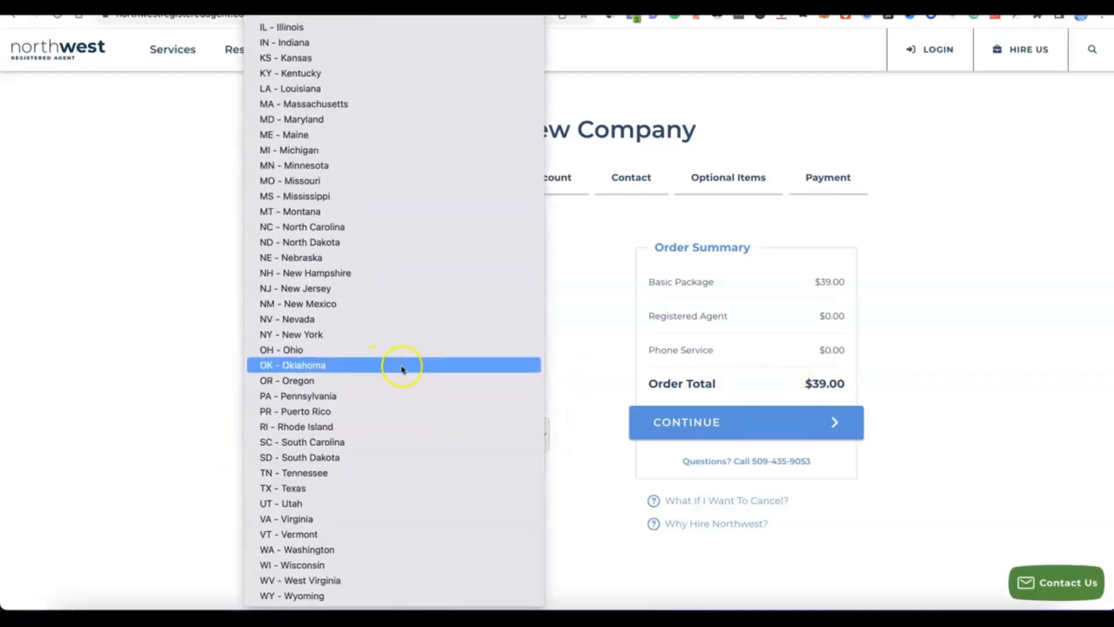
left_click(310, 305)
scroll(427, 461, "down", 3)
scroll(428, 461, "up", 2)
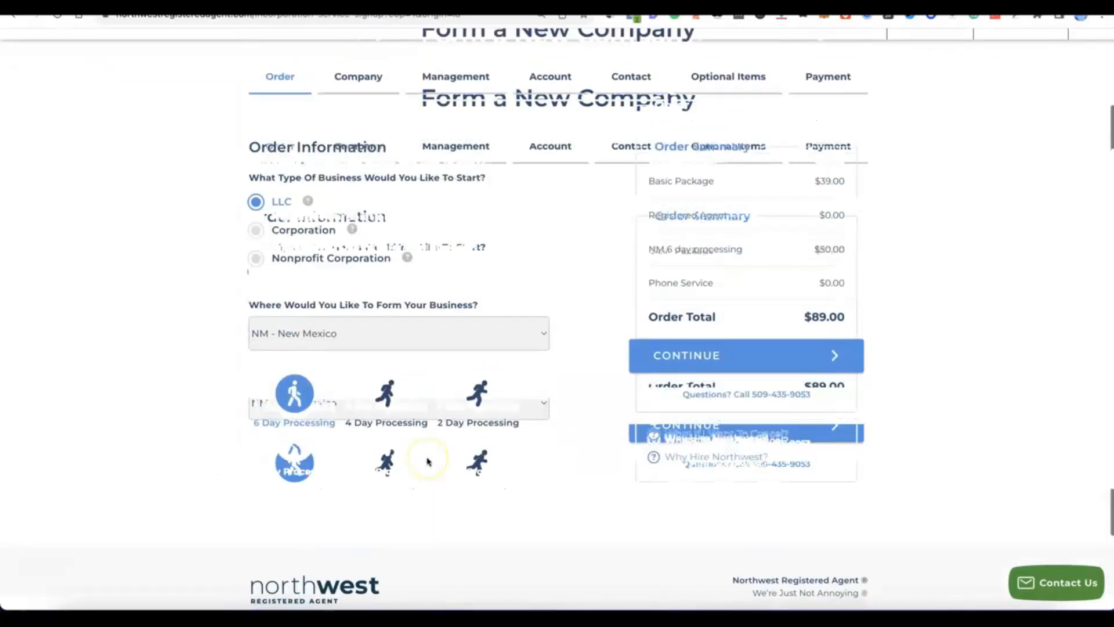
left_click(722, 414)
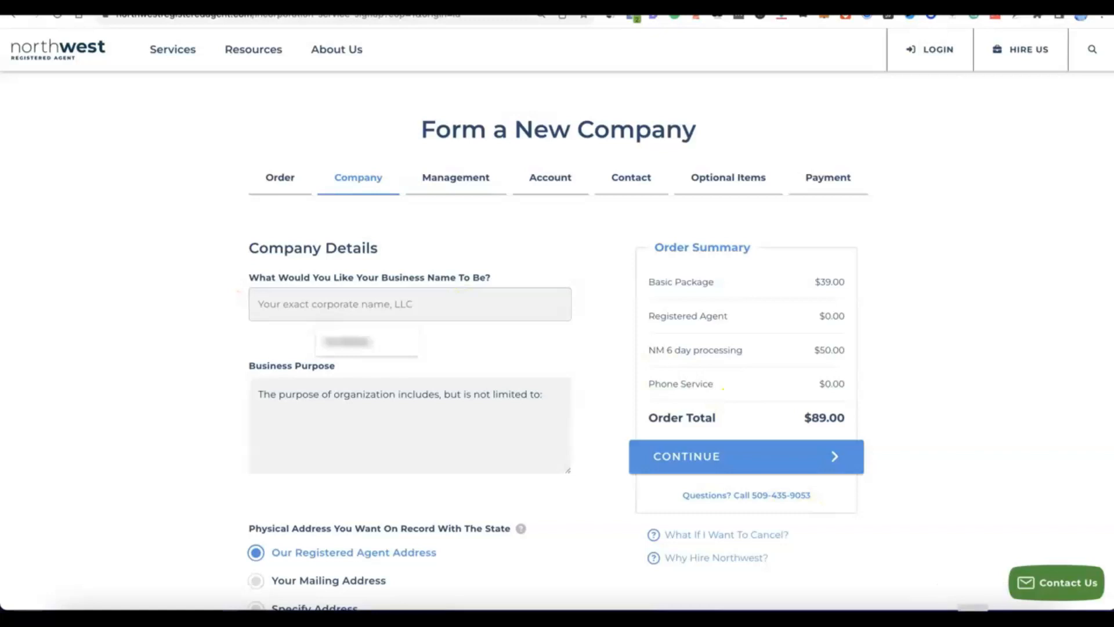
- Enter Modoe as the business name and "E-commerce - online selling of general products." as the business purpose
type("Modoe")
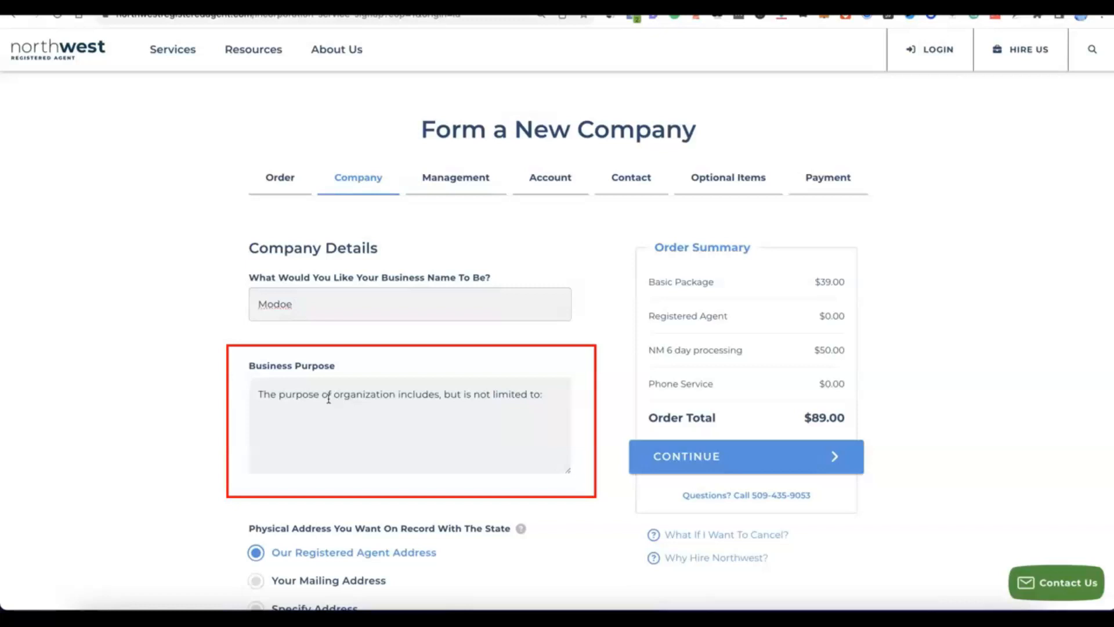
left_click(319, 415)
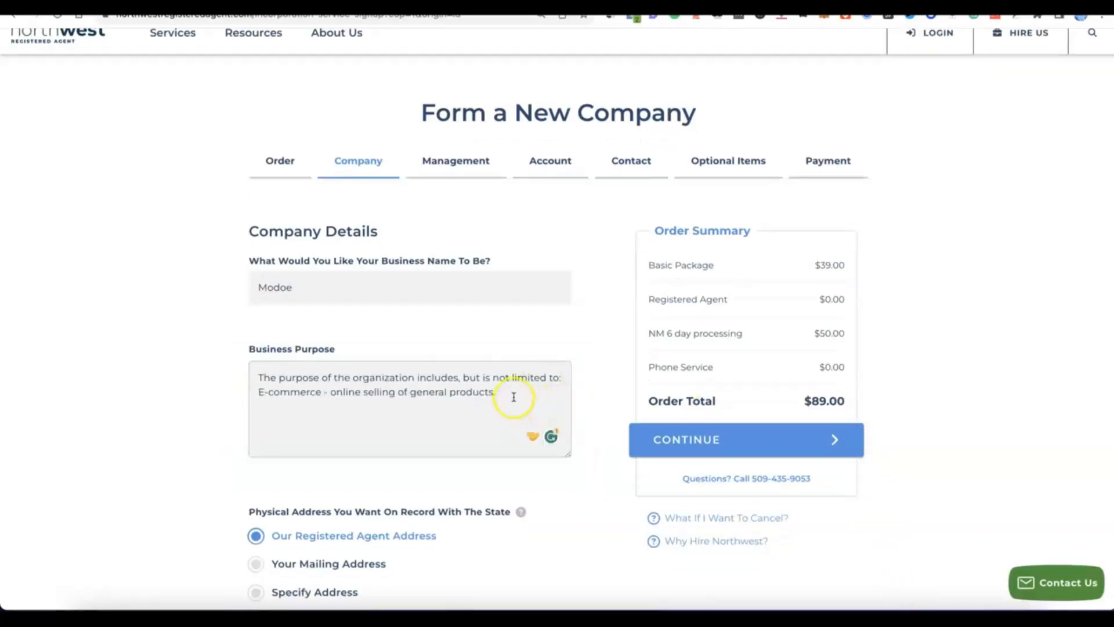
scroll(511, 398, "down", 2)
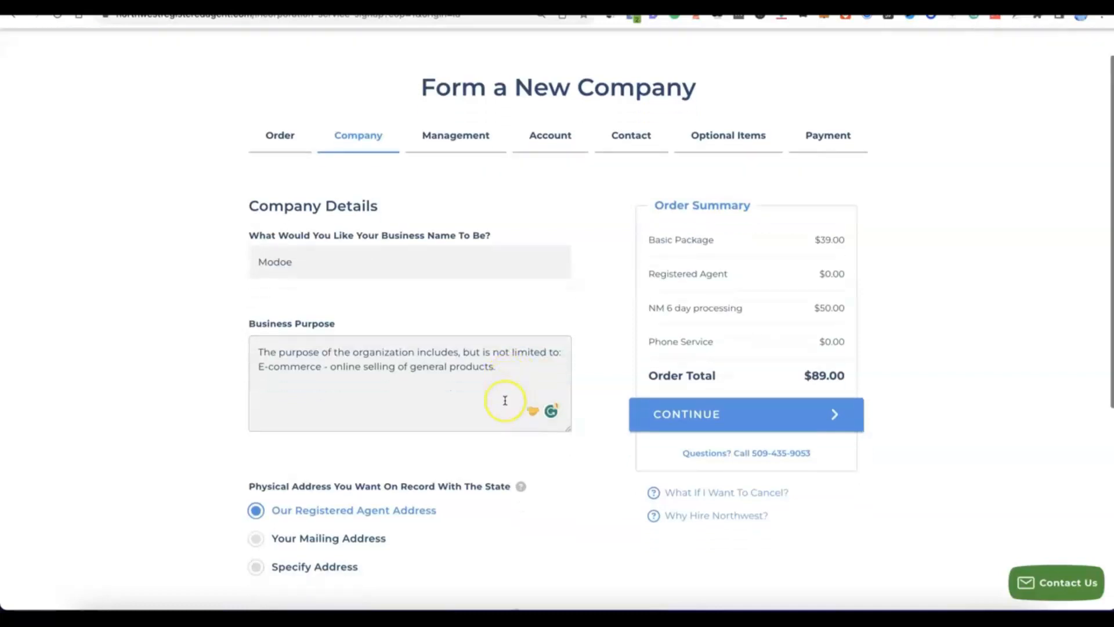
scroll(505, 400, "down", 1)
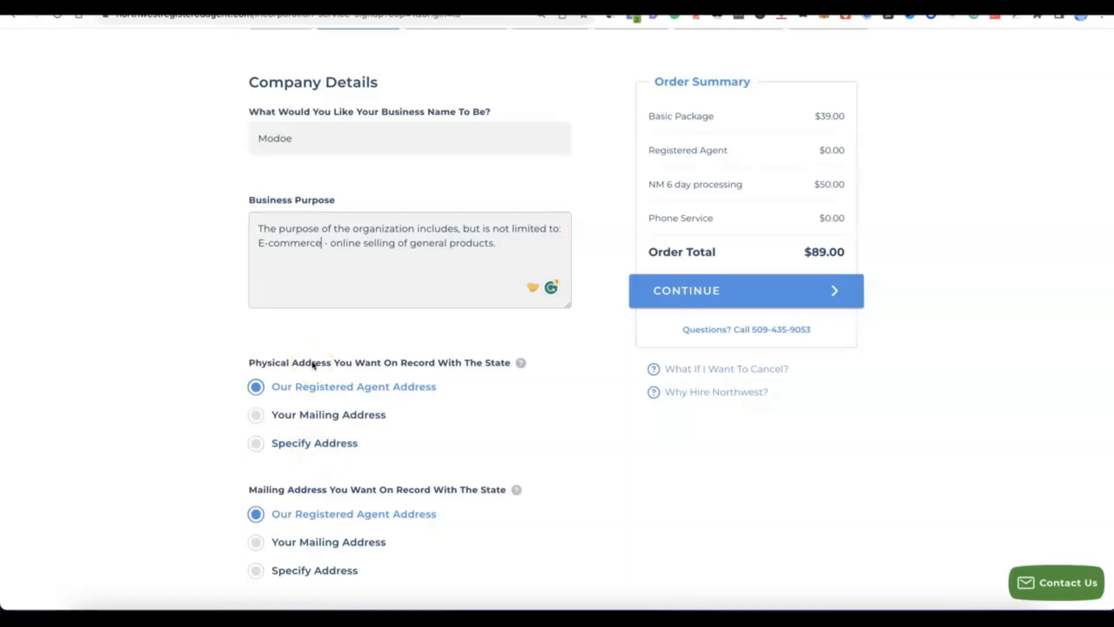
- Choose the registered agent address as the mailing address on record with the state and continue to the management details
scroll(314, 364, "down", 2)
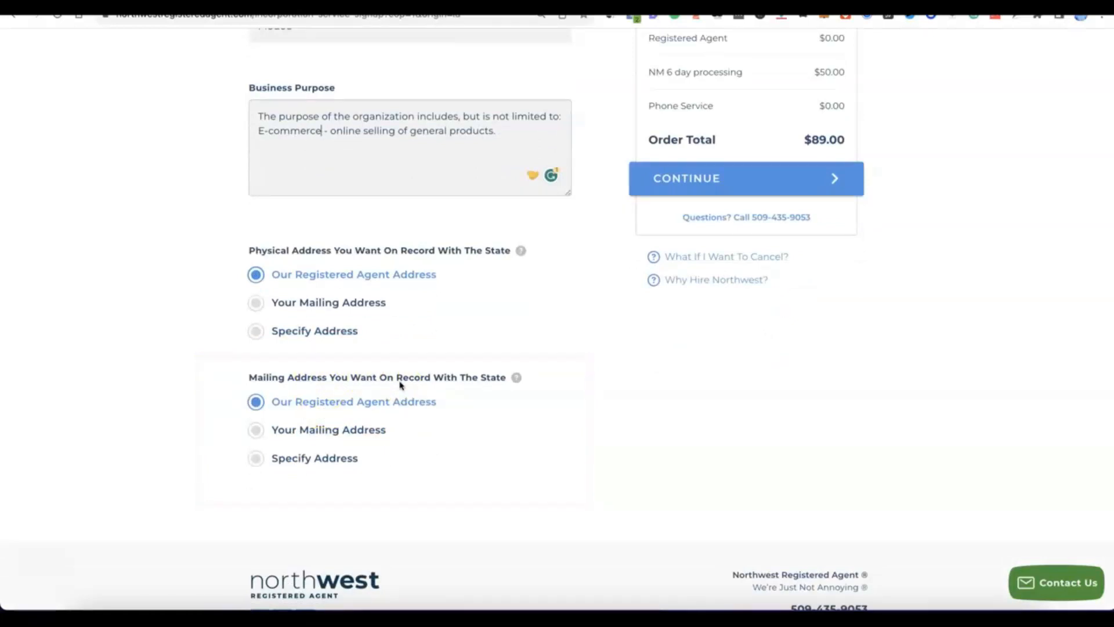
left_click(397, 395)
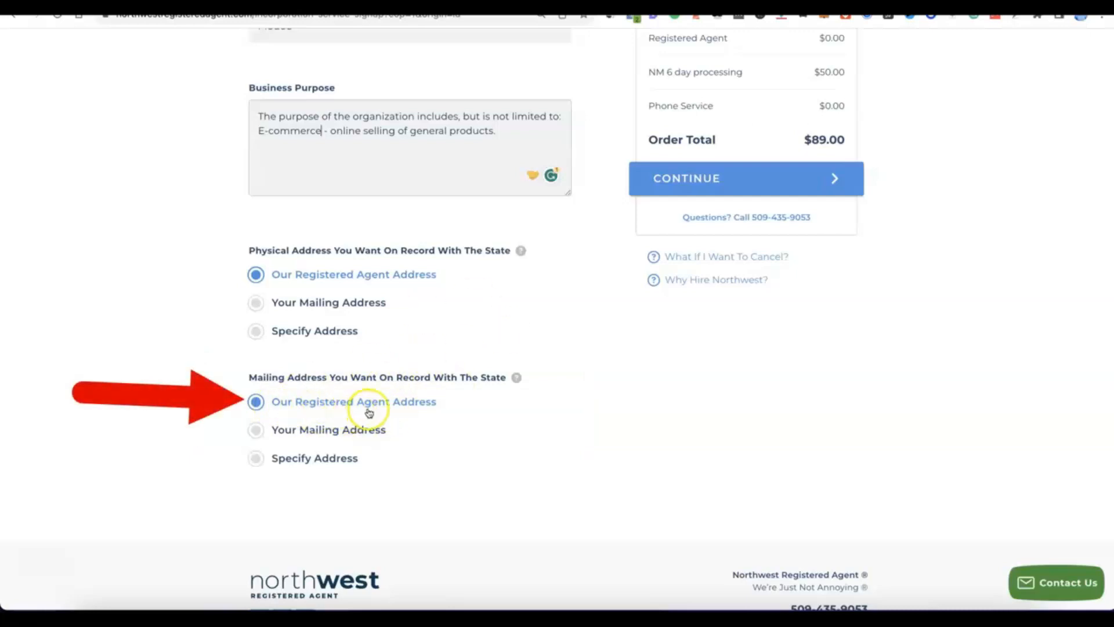
scroll(438, 406, "up", 5)
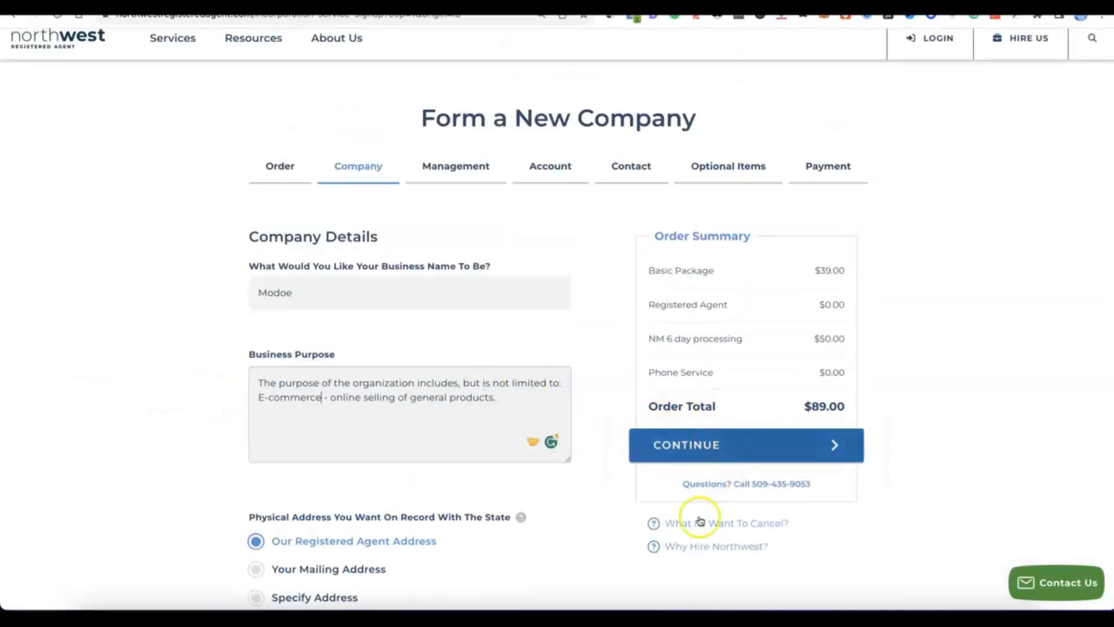
left_click(701, 448)
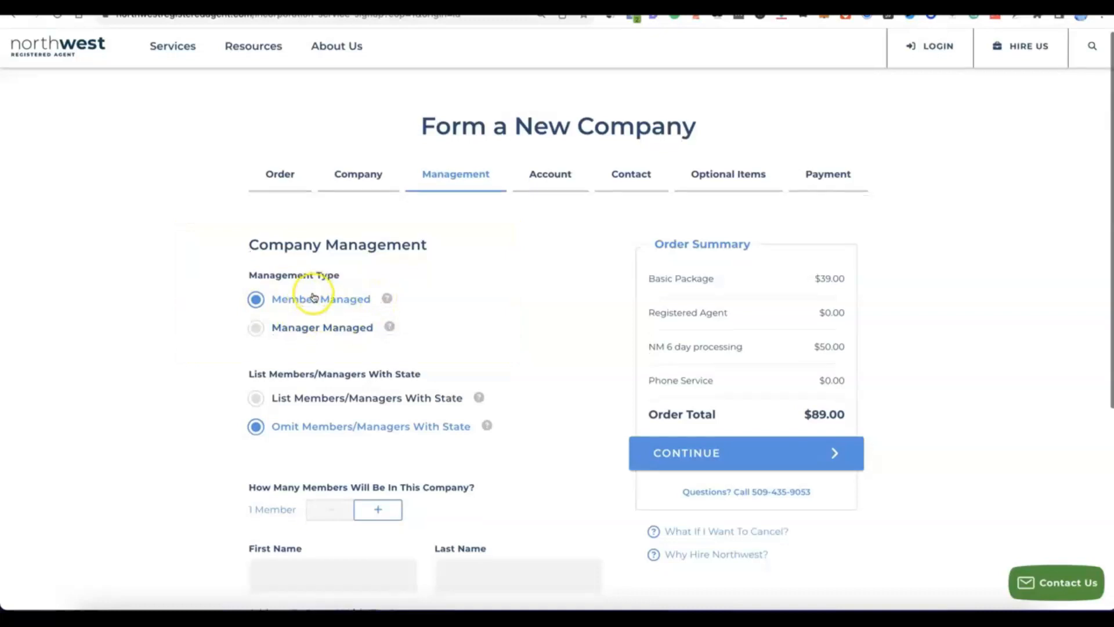
- Set the number of company members to 2
scroll(314, 294, "down", 2)
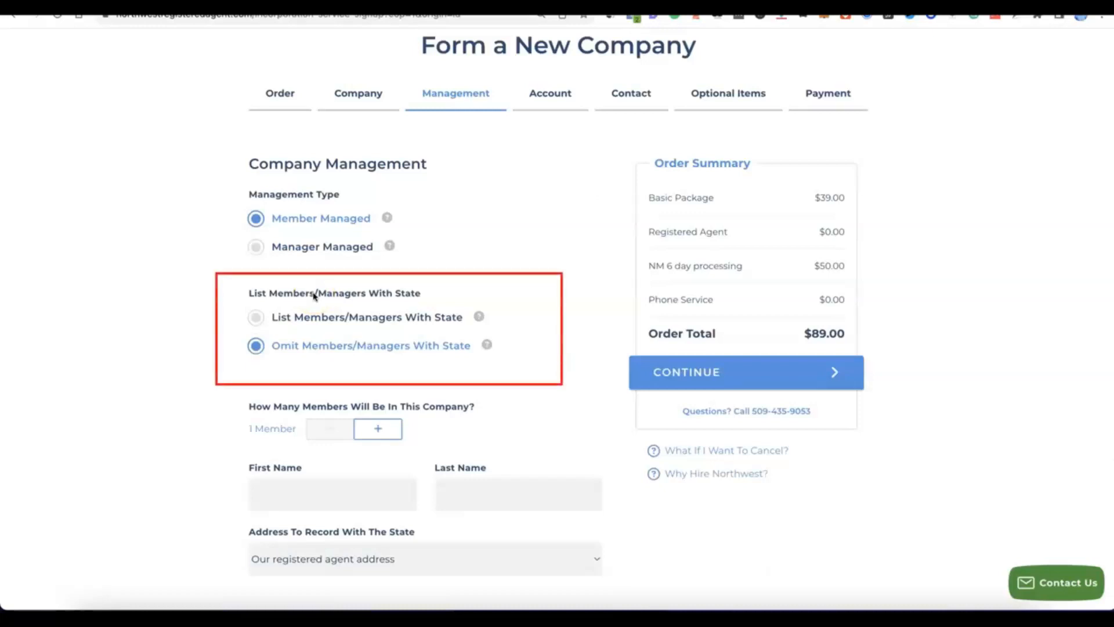
left_click(326, 313)
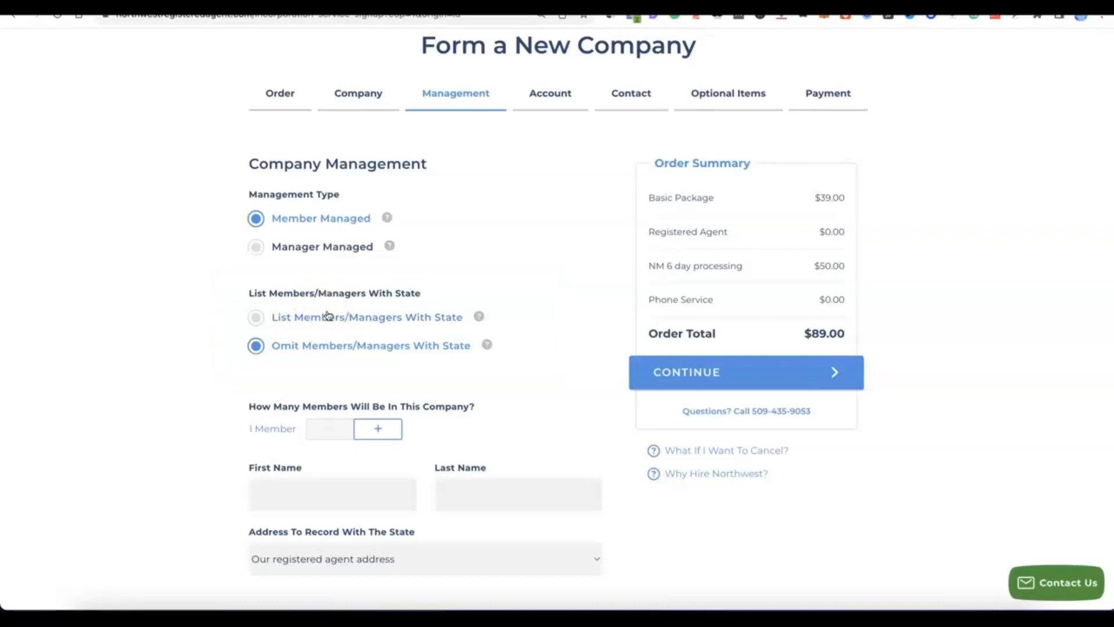
left_click(378, 428)
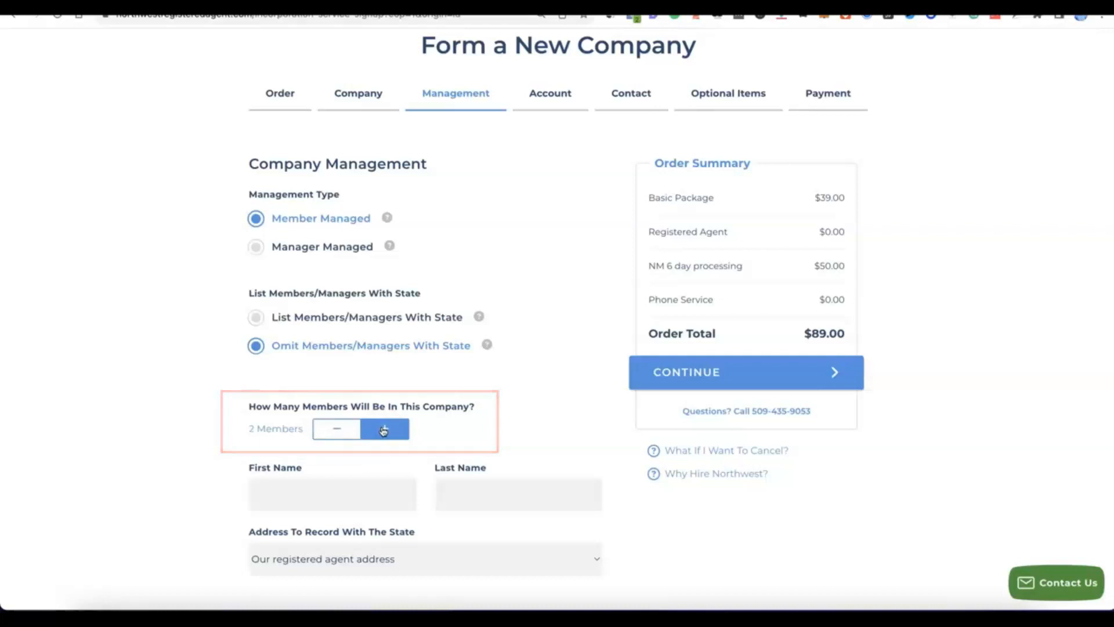
scroll(383, 431, "down", 1)
scroll(383, 430, "down", 5)
left_click(376, 428)
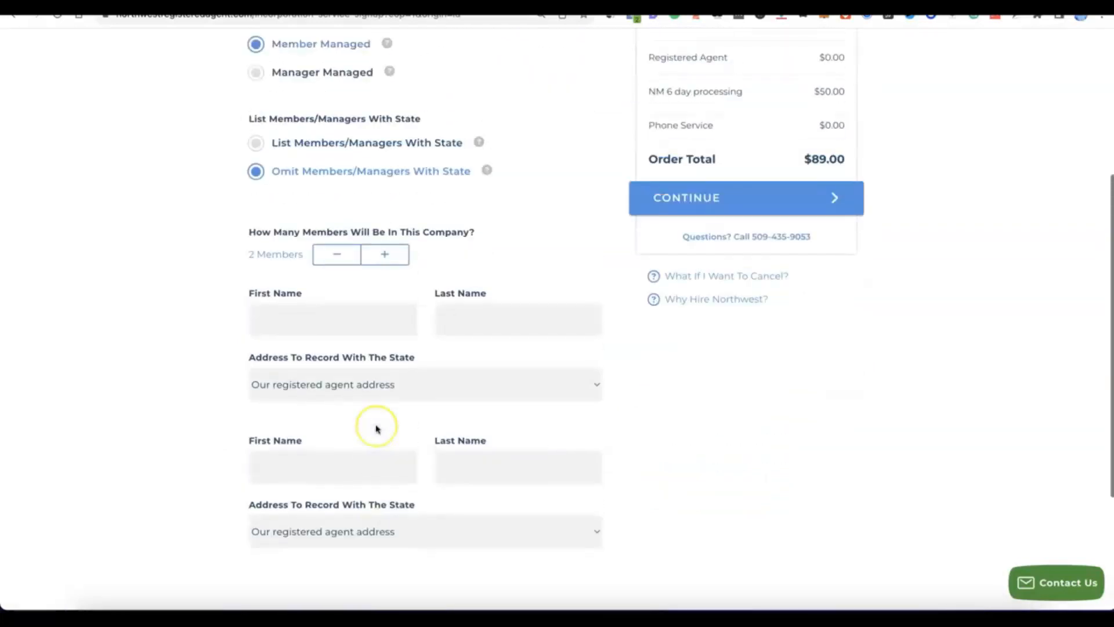
- Fill in the first and last names of both members and continue to the account setup
left_click(327, 324)
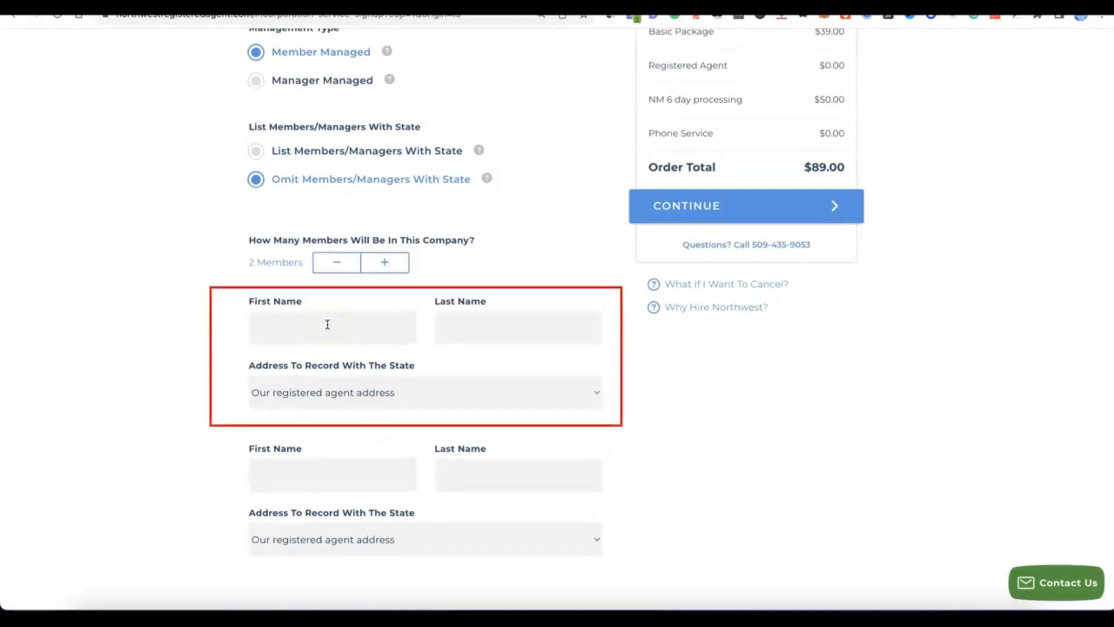
left_click(326, 314)
left_click(542, 325)
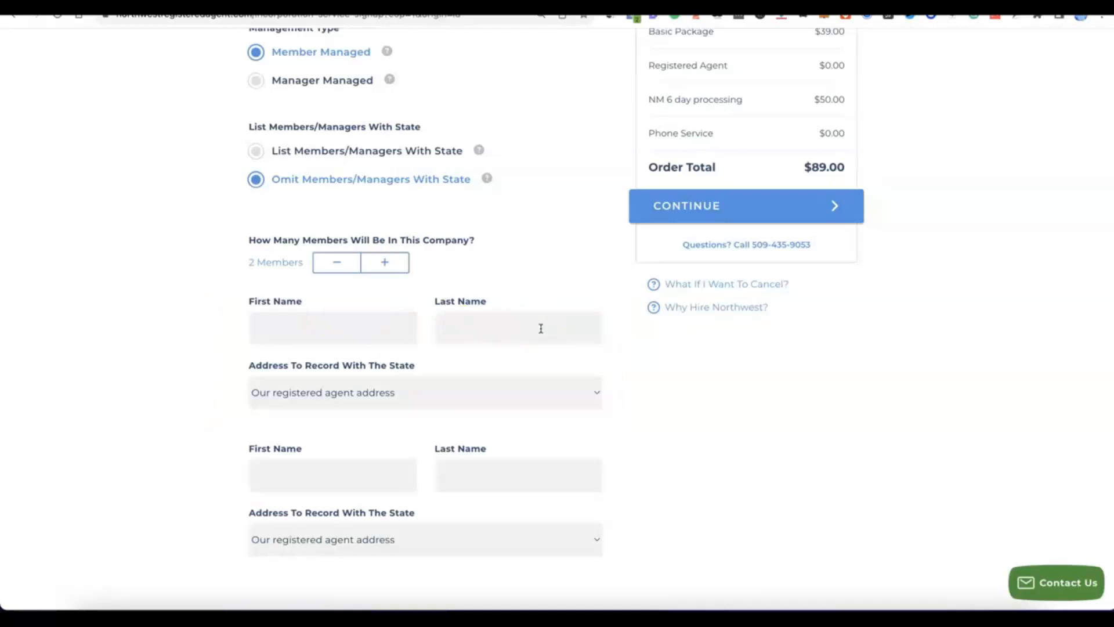
left_click(700, 323)
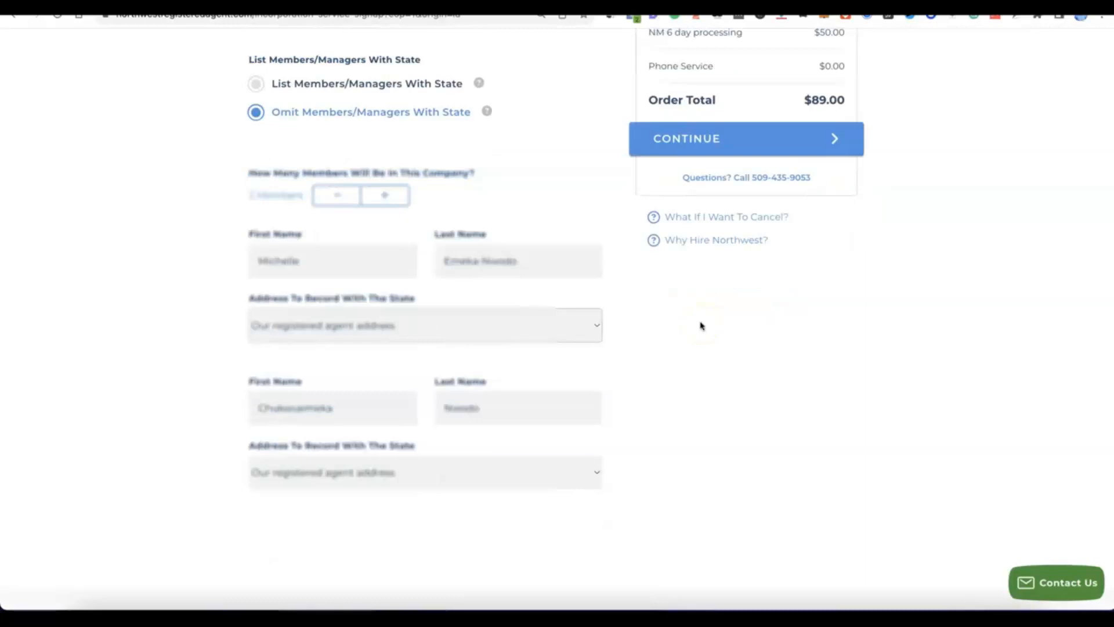
left_click(659, 325)
scroll(659, 340, "up", 3)
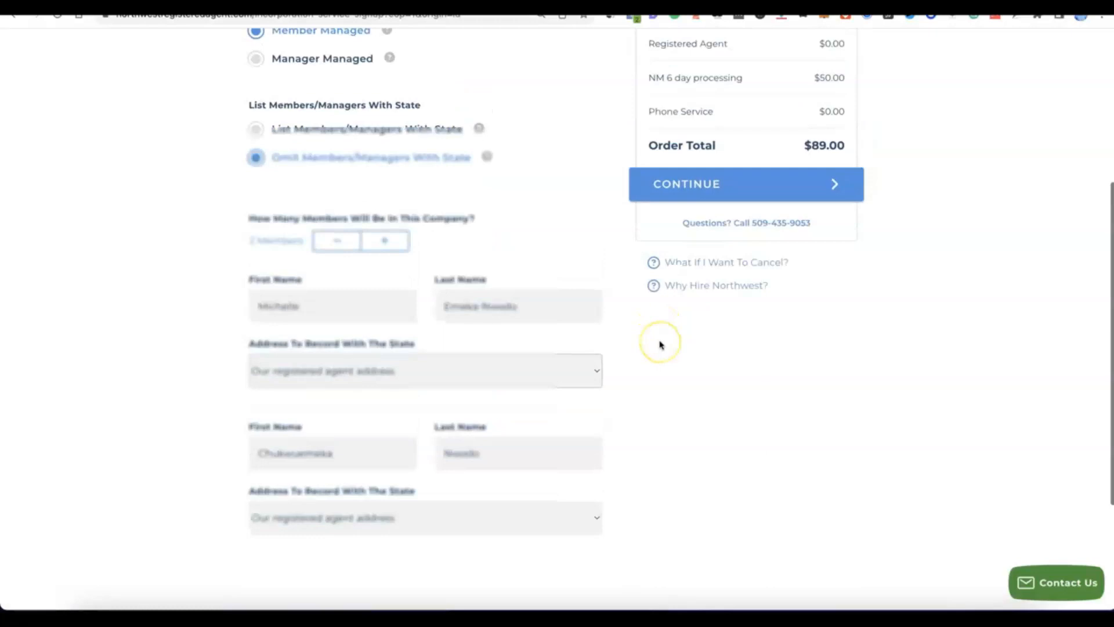
left_click(709, 225)
scroll(700, 221, "up", 1)
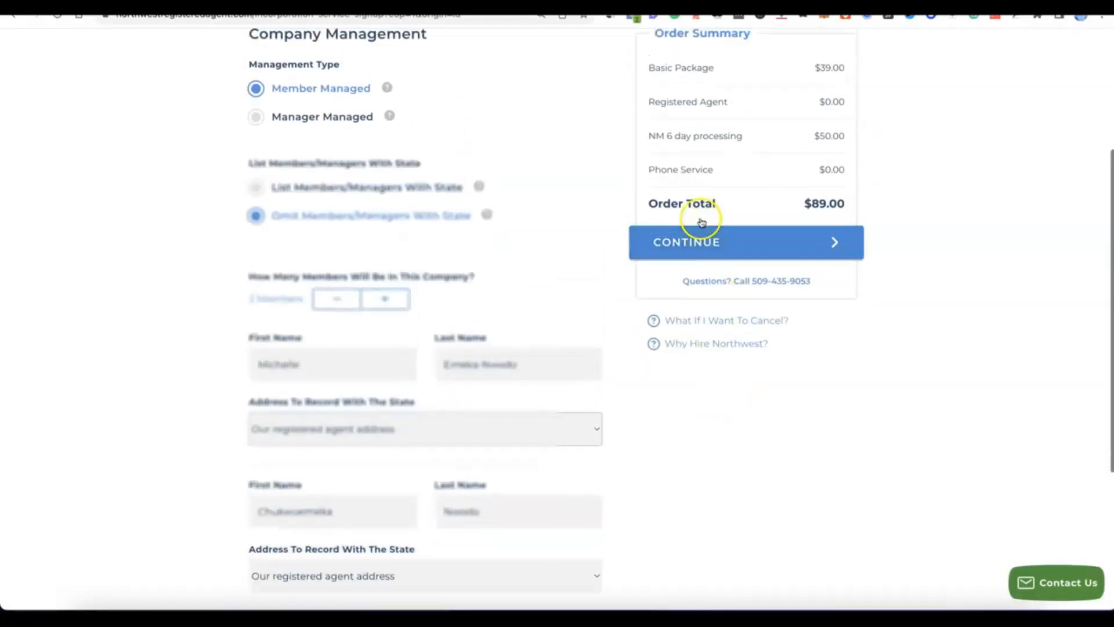
left_click(702, 234)
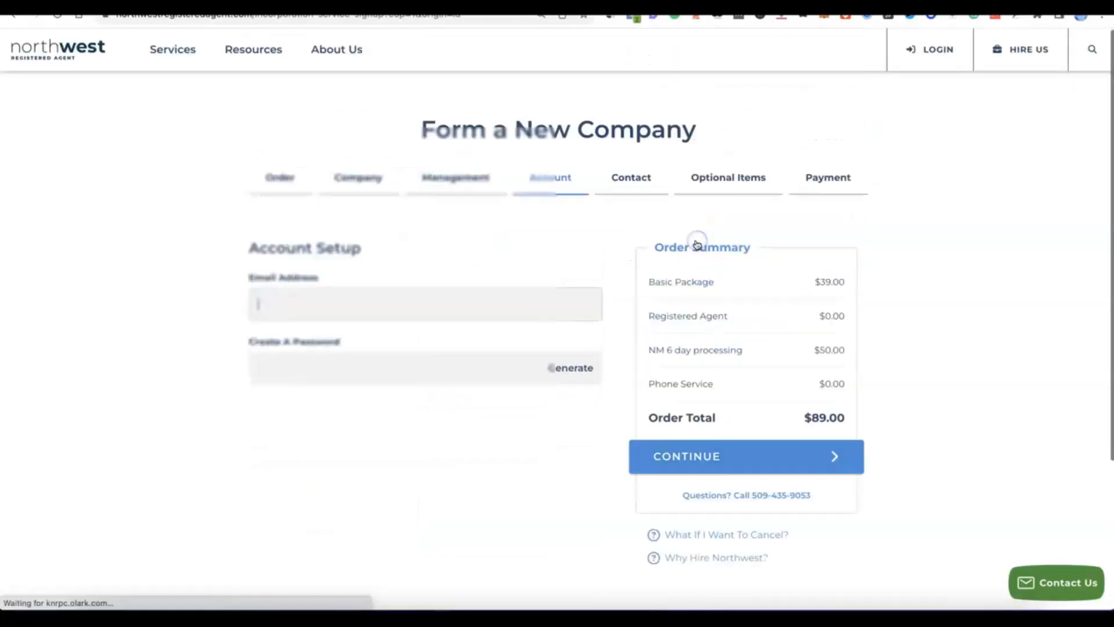
left_click(687, 240)
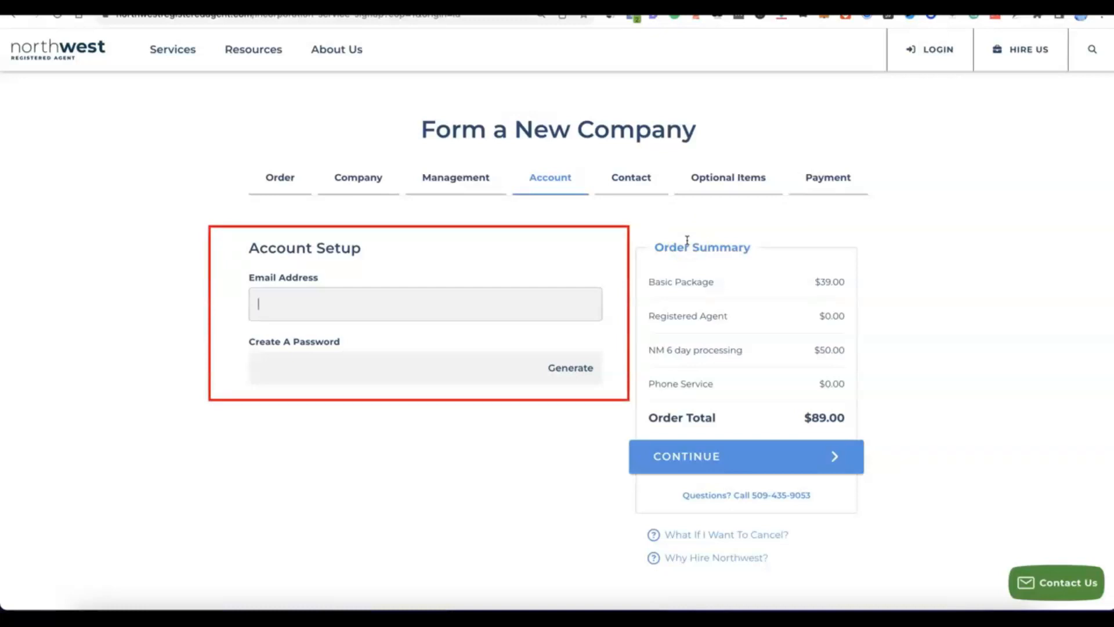
- Enter the account's email address, generate an account password and continue to the contact details
left_click(380, 294)
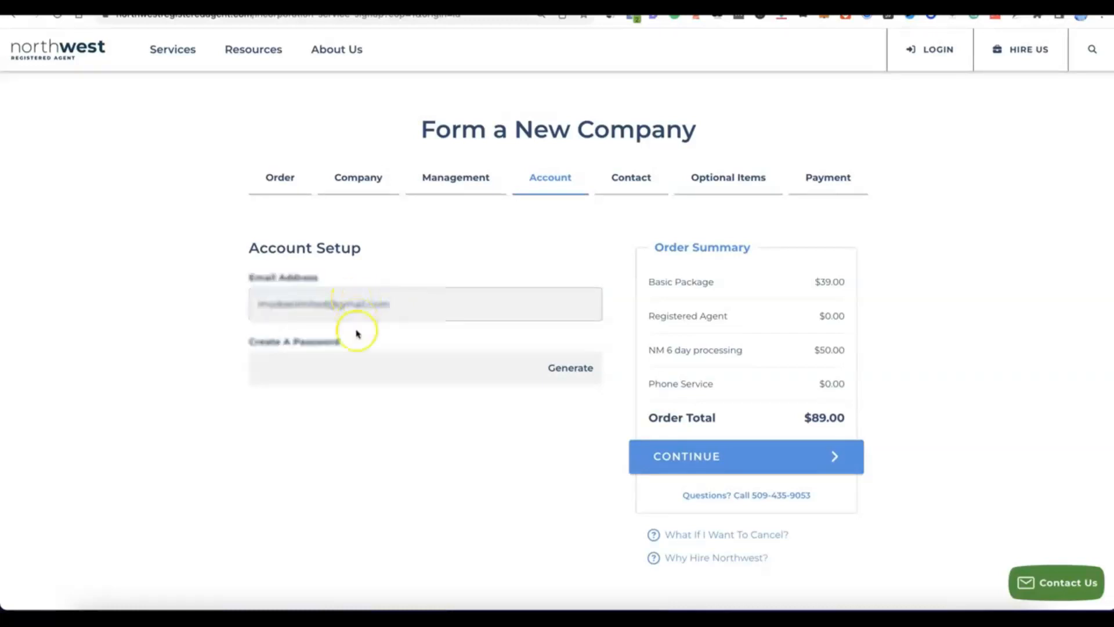
left_click(358, 366)
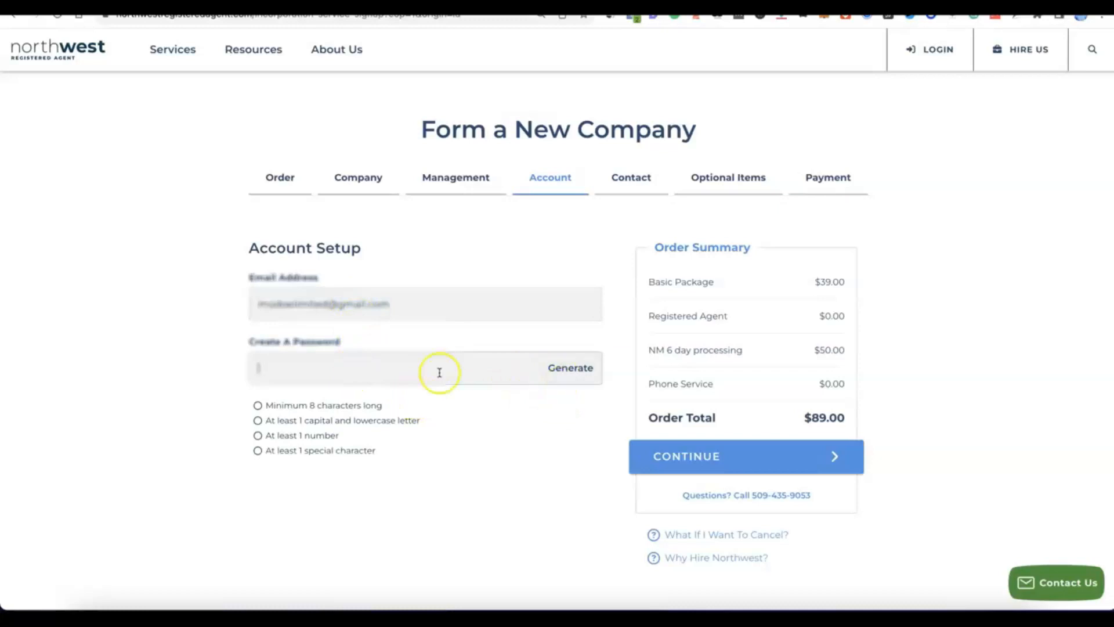
left_click(573, 369)
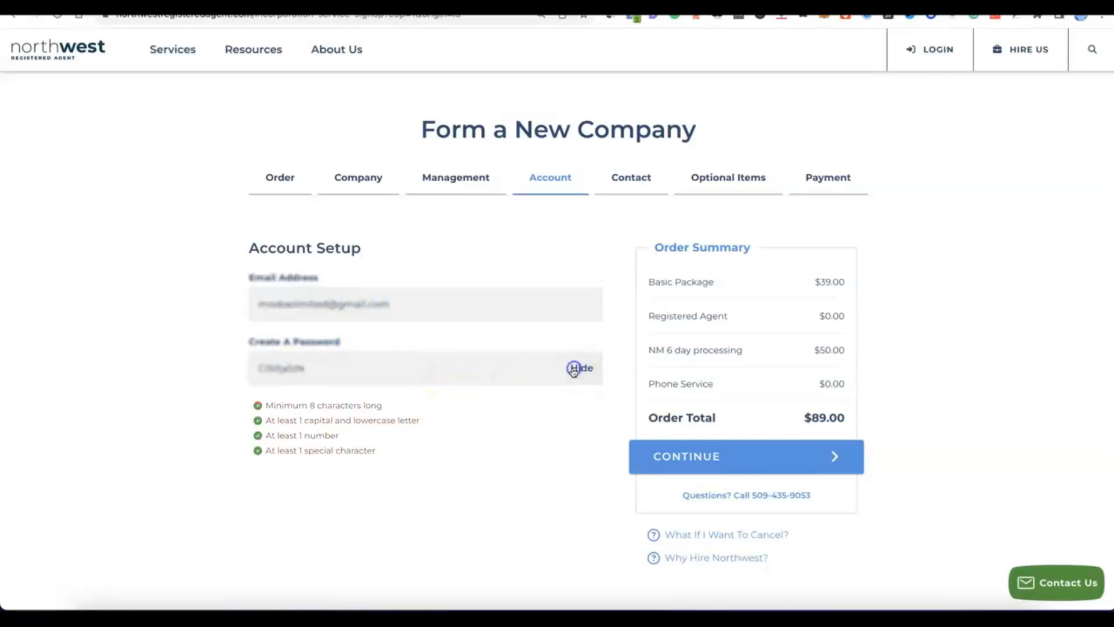
left_click(403, 418)
scroll(402, 419, "down", 1)
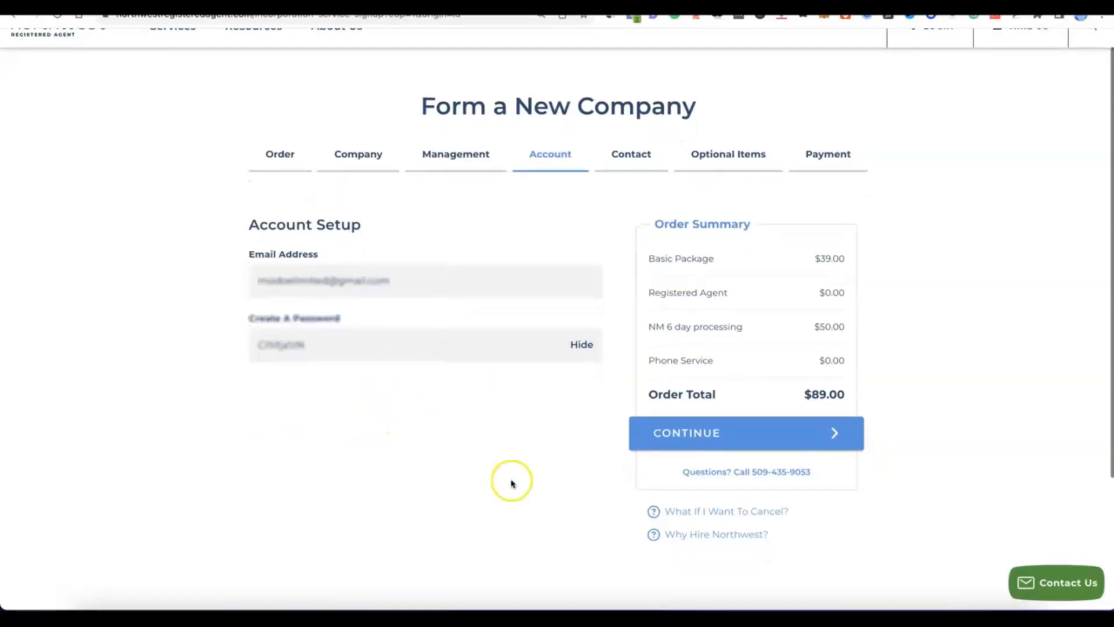
left_click(711, 448)
- Fill in the contact's name, mailing address, country and phone number, and continue to the optional items
left_click(285, 388)
left_click(176, 271)
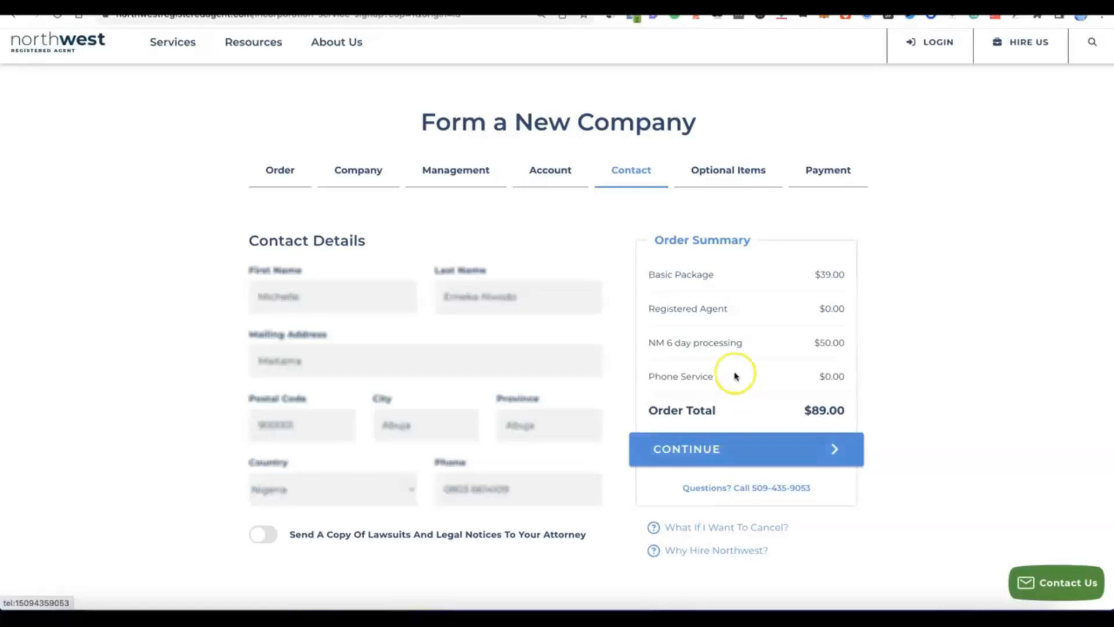
left_click(691, 458)
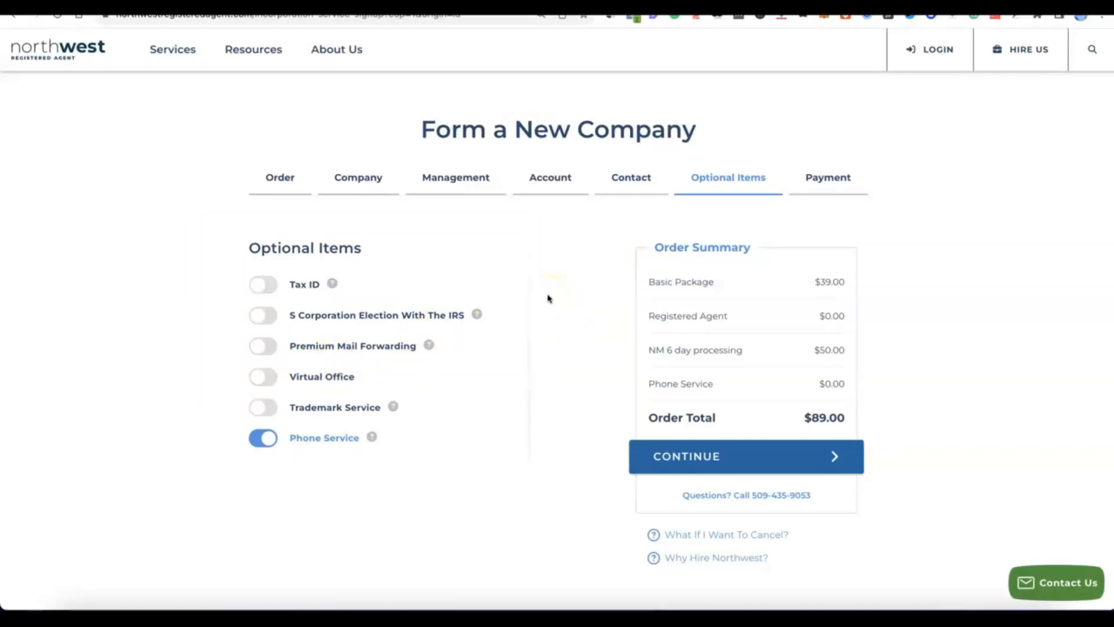
- Remove the Phone Service from the optional items of the order
left_click(268, 440)
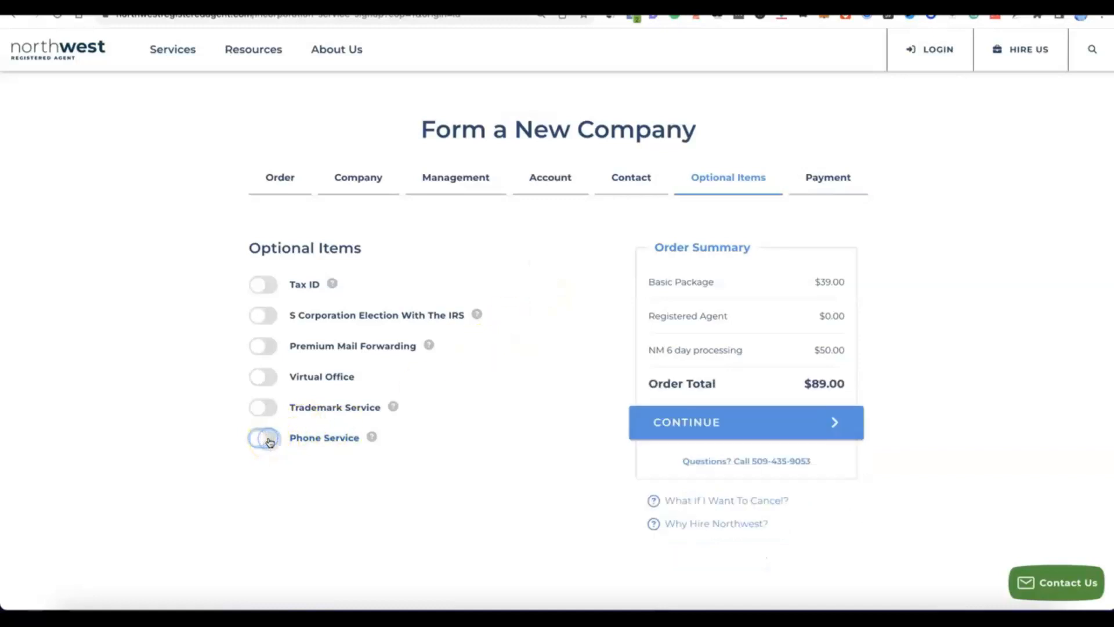
left_click(254, 442)
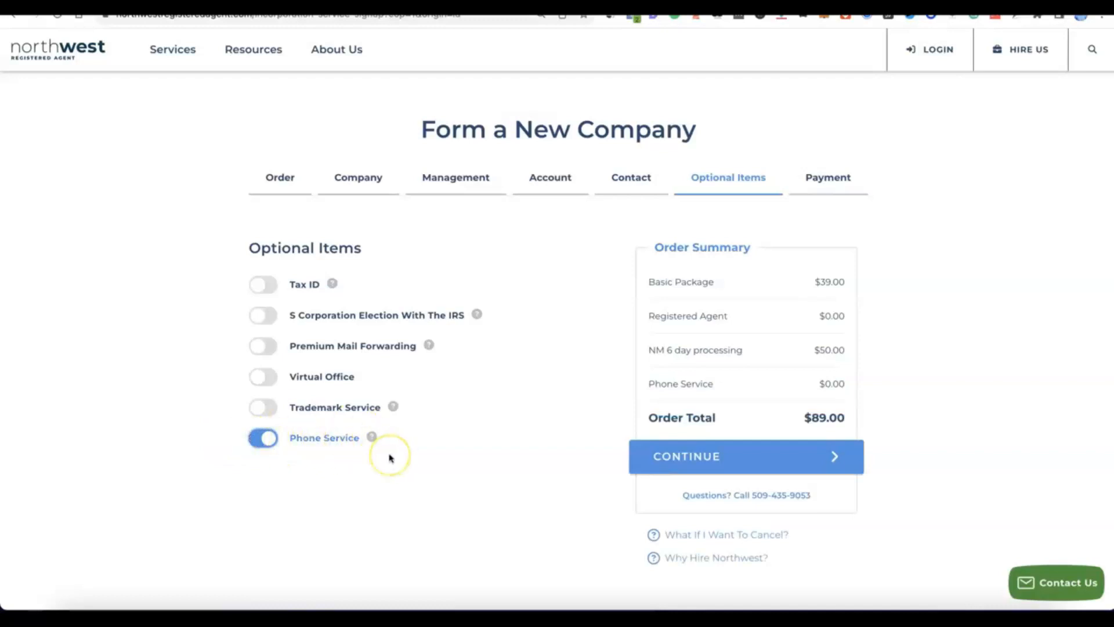
left_click(268, 441)
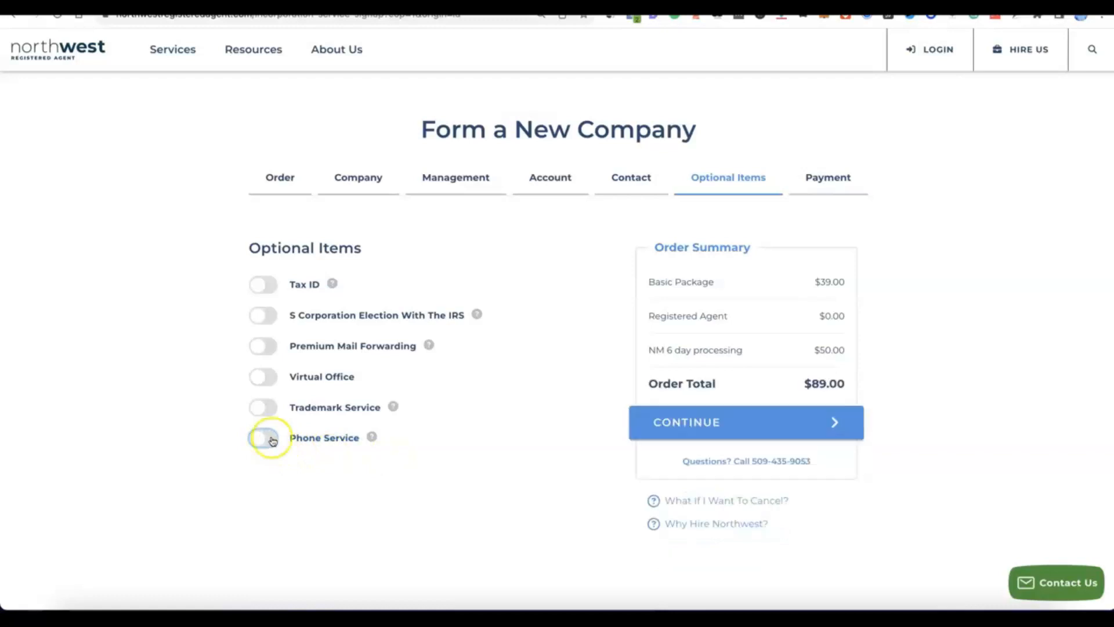
- Add the Tax ID service to the order with the Do NOT Have Social Security Number option
left_click(257, 284)
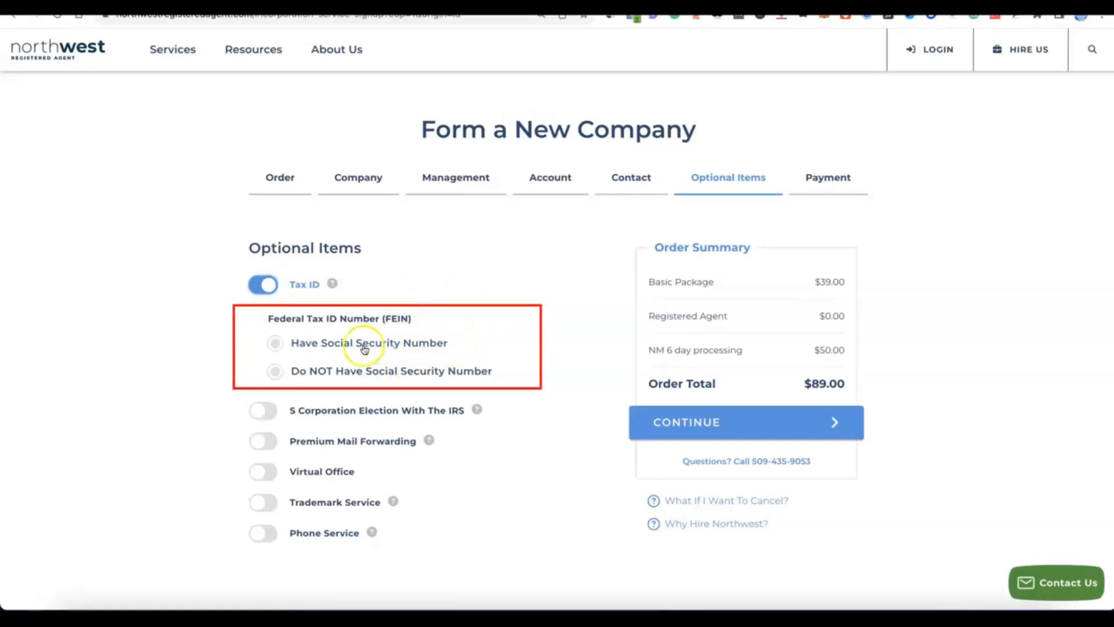
left_click(276, 343)
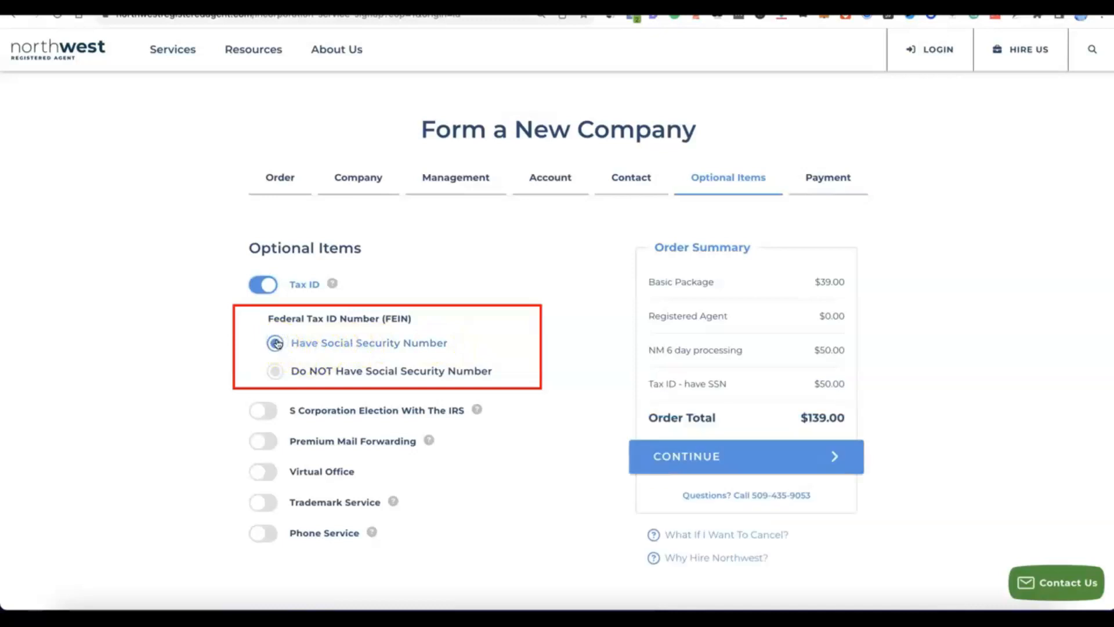
left_click(276, 371)
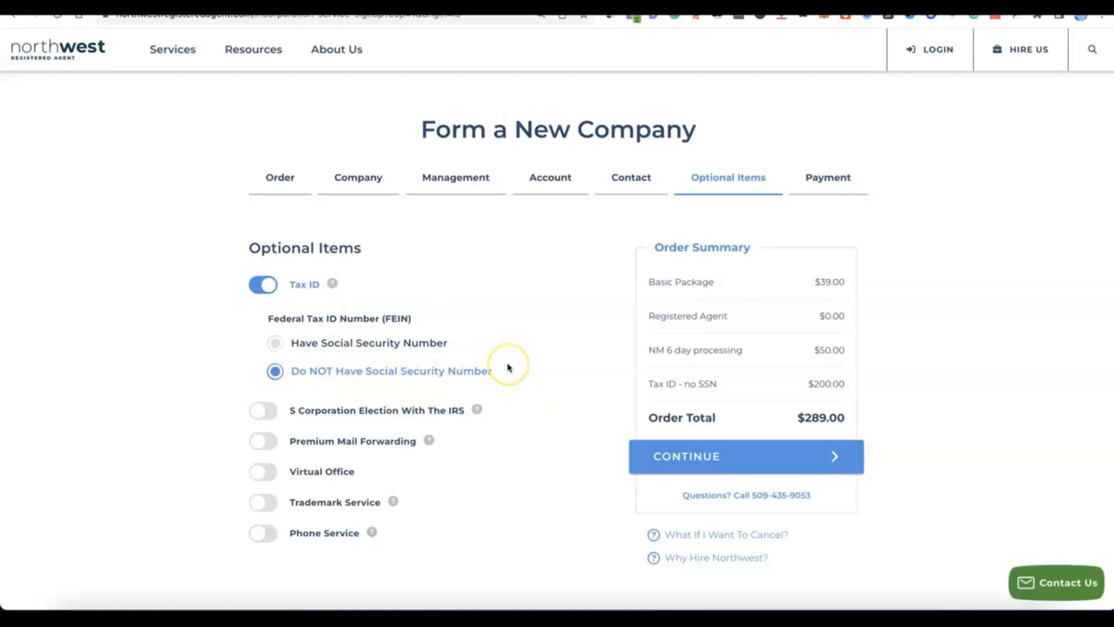
- Review the chosen optional items and continue to the payment information
scroll(508, 367, "down", 2)
scroll(509, 367, "up", 1)
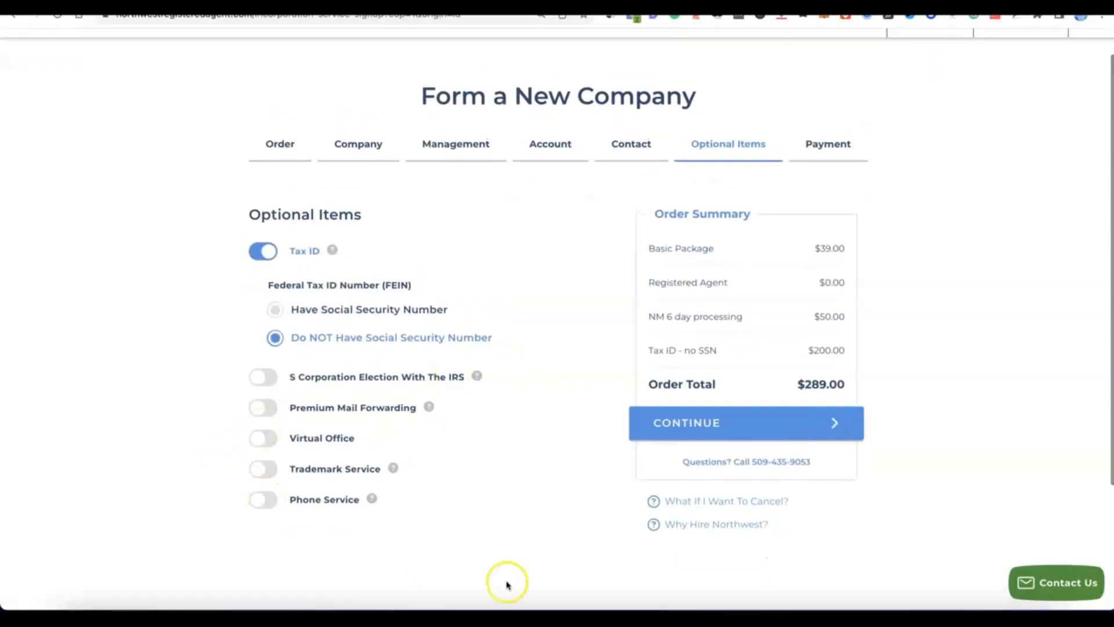
left_click(703, 422)
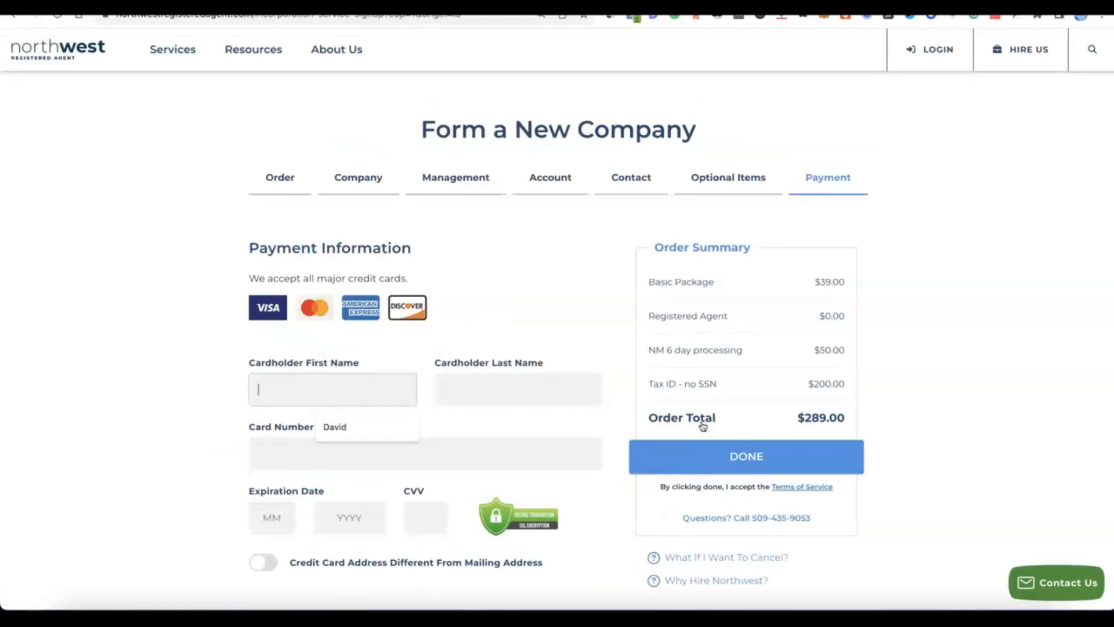
- Enter the cardholder's name, card number, expiration date and CVV, and place the order
scroll(696, 397, "down", 2)
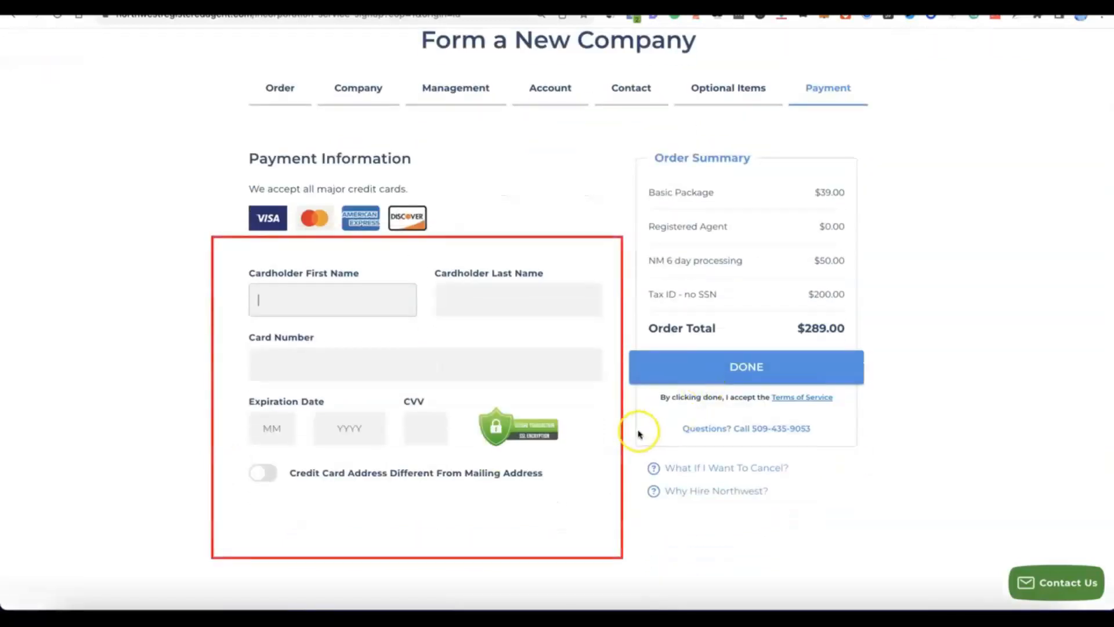
left_click(305, 299)
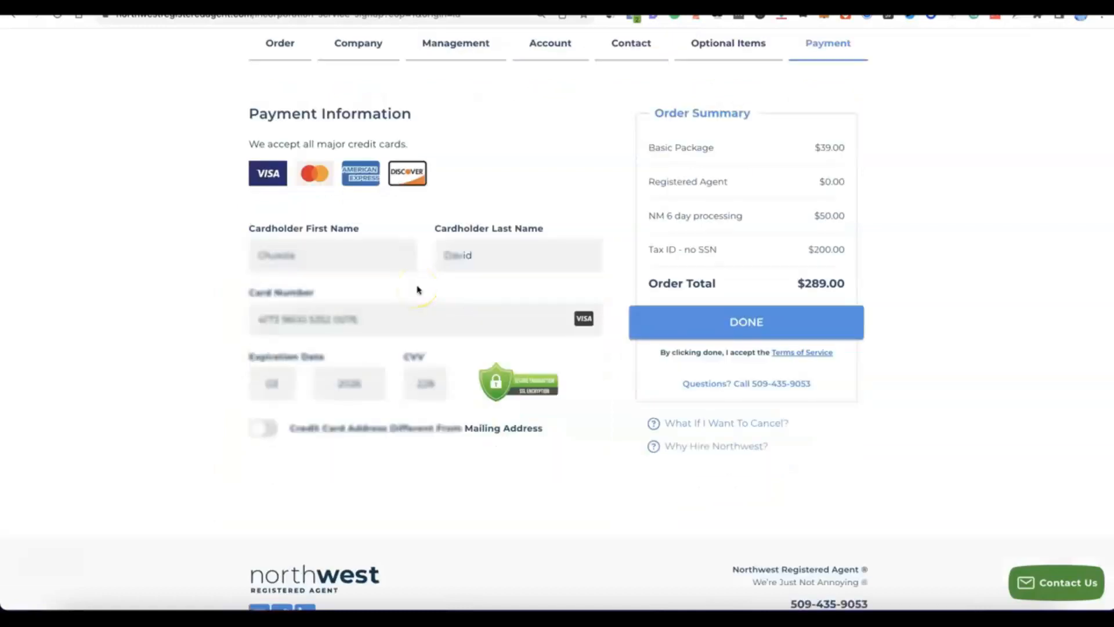
left_click(707, 324)
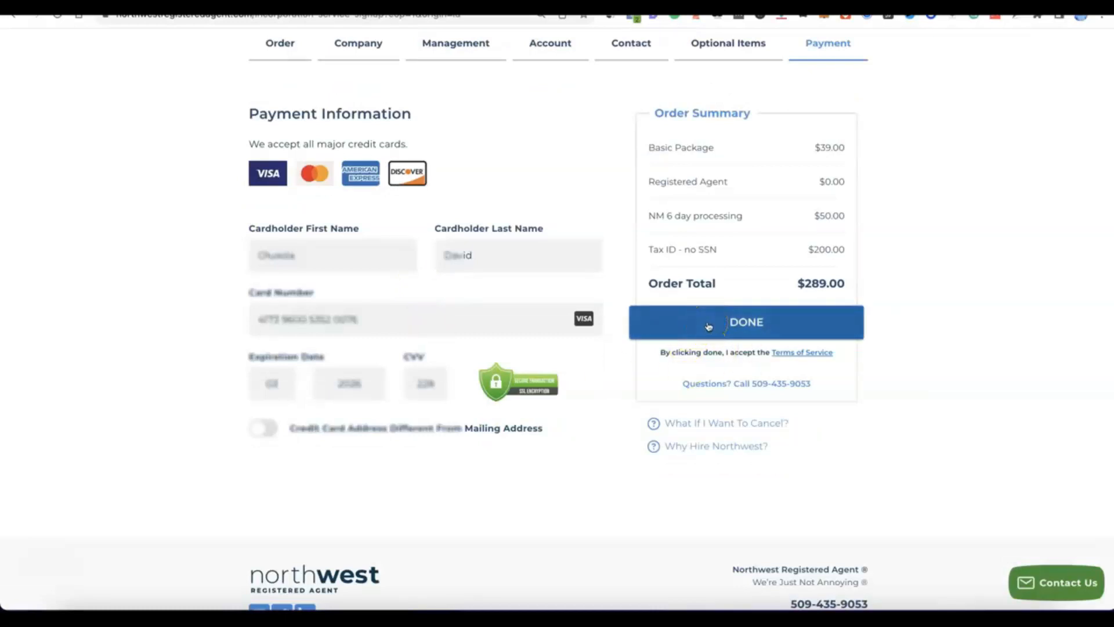
left_click(711, 325)
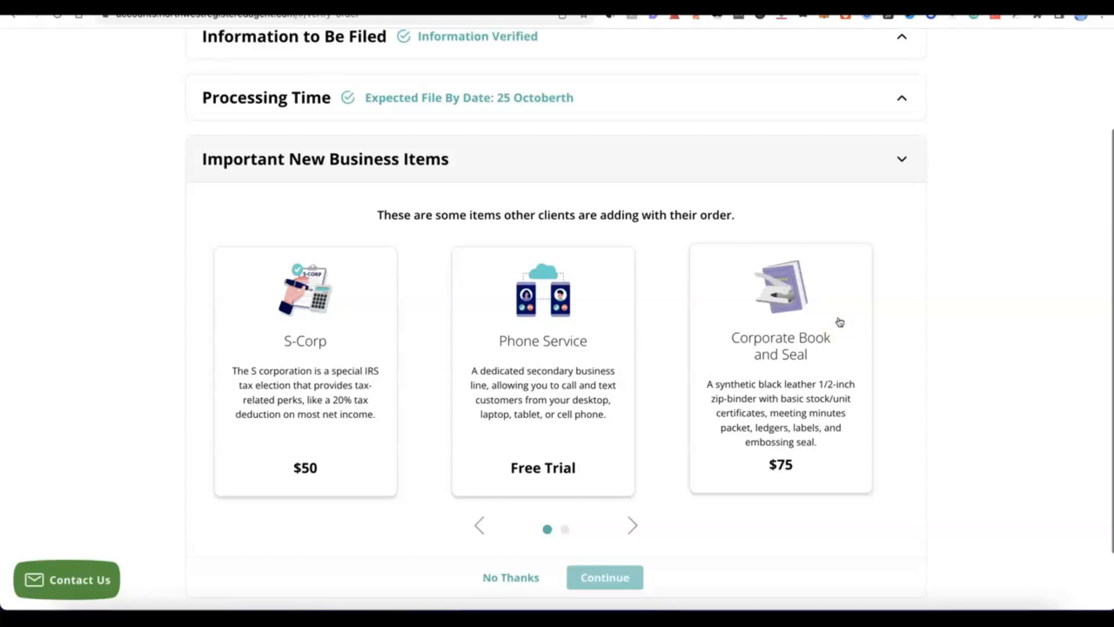
- Decline the suggested new business items and submit the verified order for Modoe
left_click(824, 347)
scroll(684, 311, "down", 1)
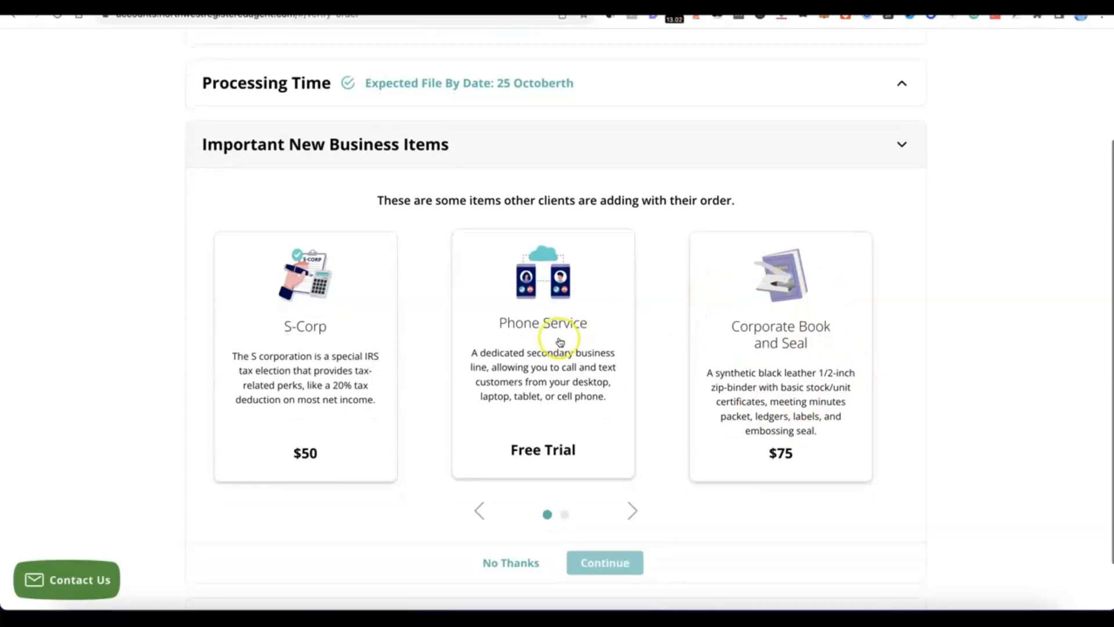
scroll(579, 363, "down", 2)
left_click(511, 497)
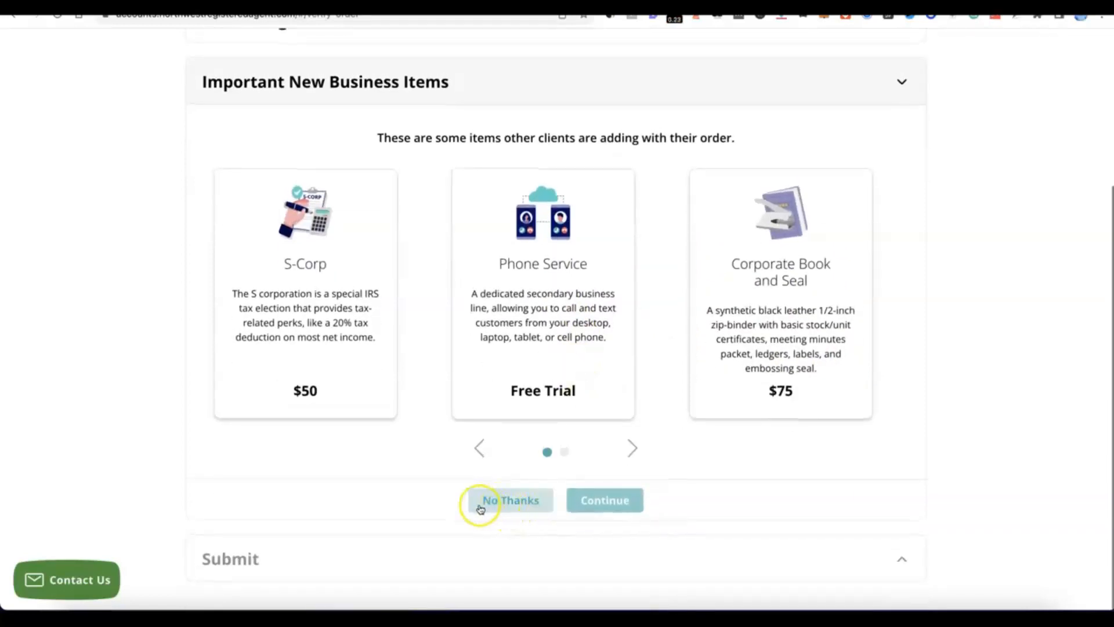
left_click(518, 500)
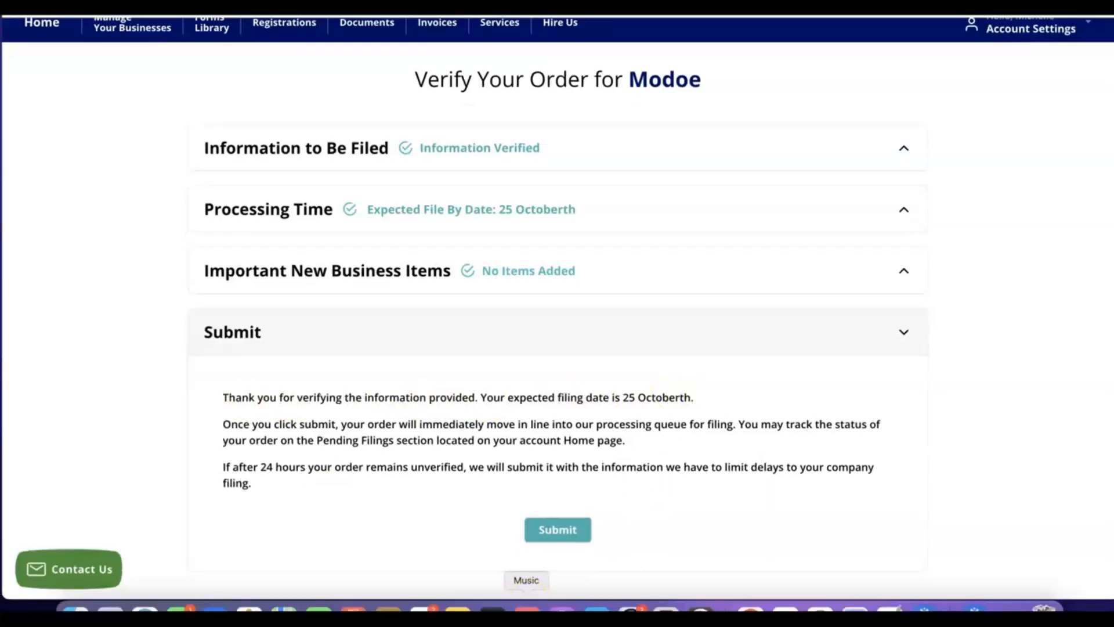
left_click(352, 598)
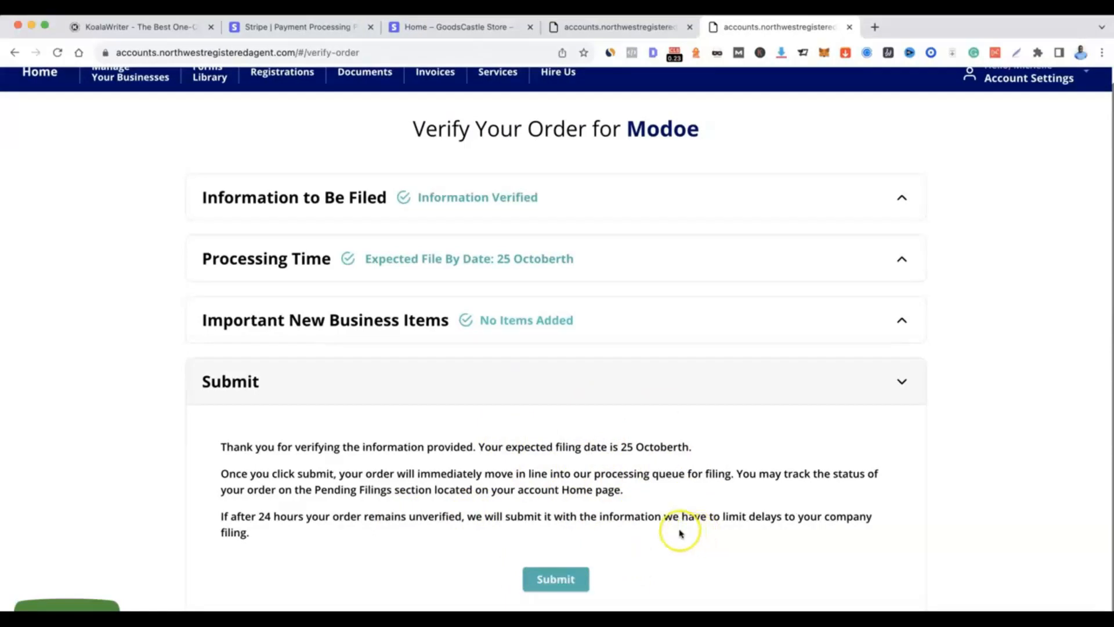
left_click(555, 579)
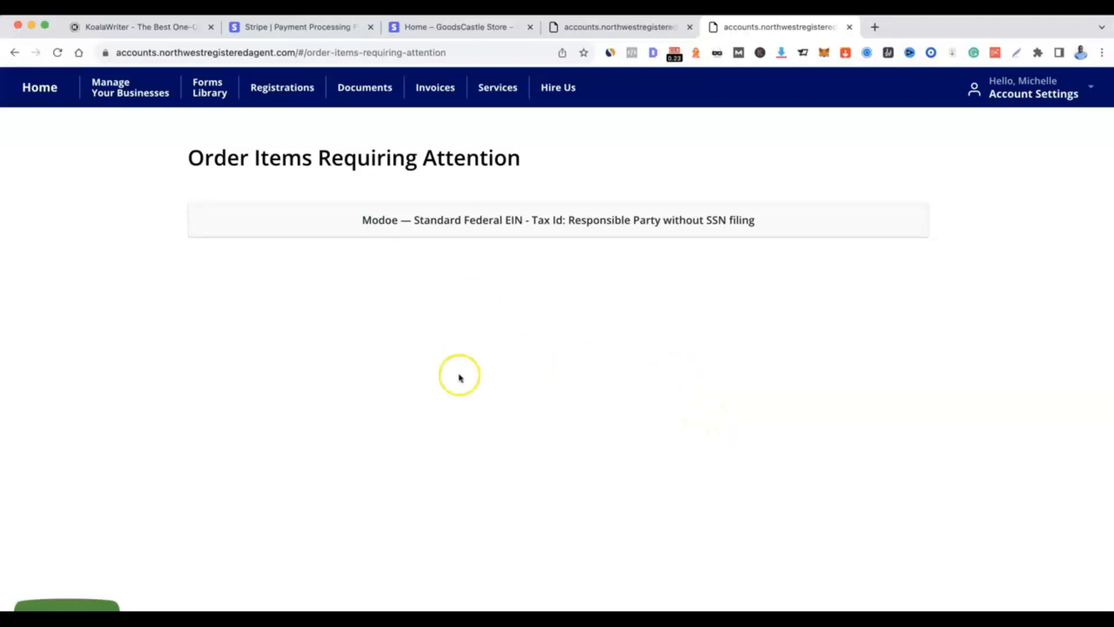
- Open the Standard Federal EIN filing item without SSN and choose the existing contact as the responsible party
left_click(515, 220)
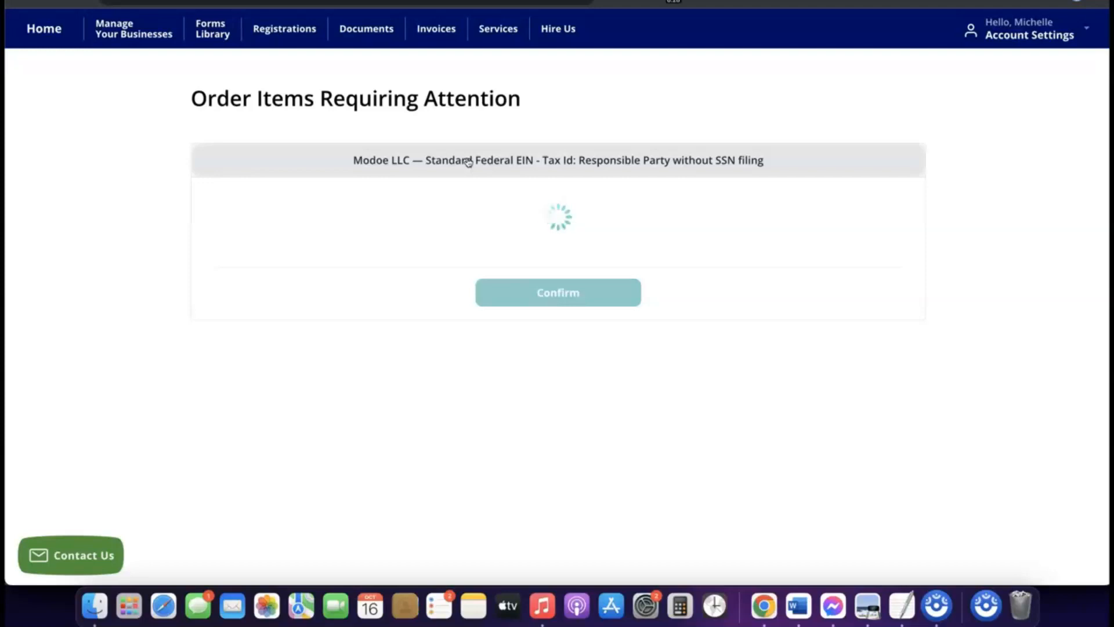
left_click(446, 157)
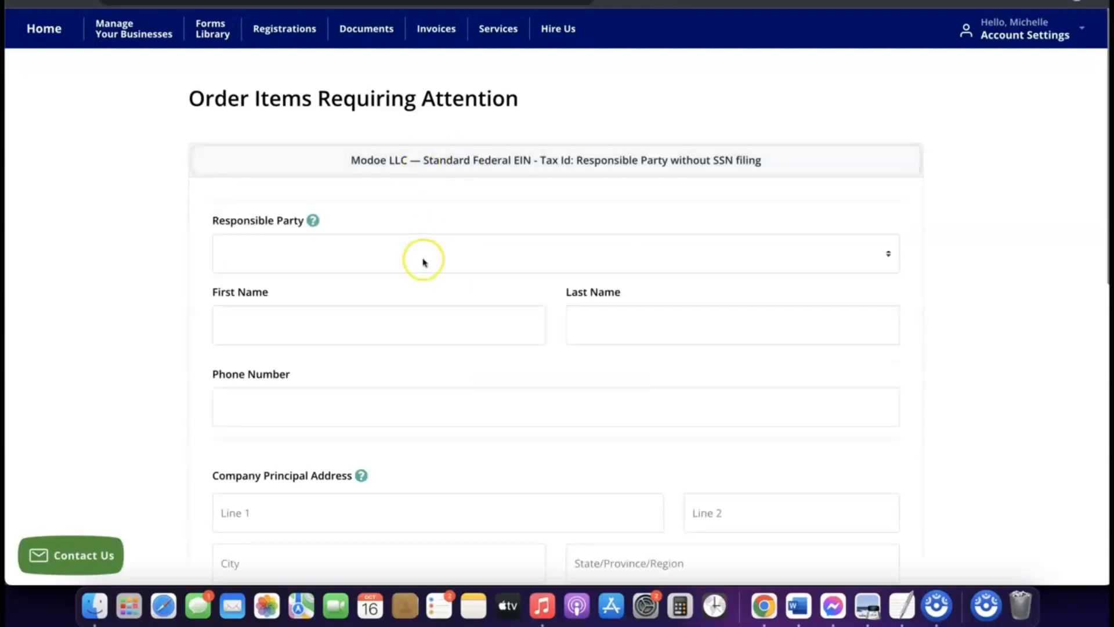
scroll(423, 259, "down", 3)
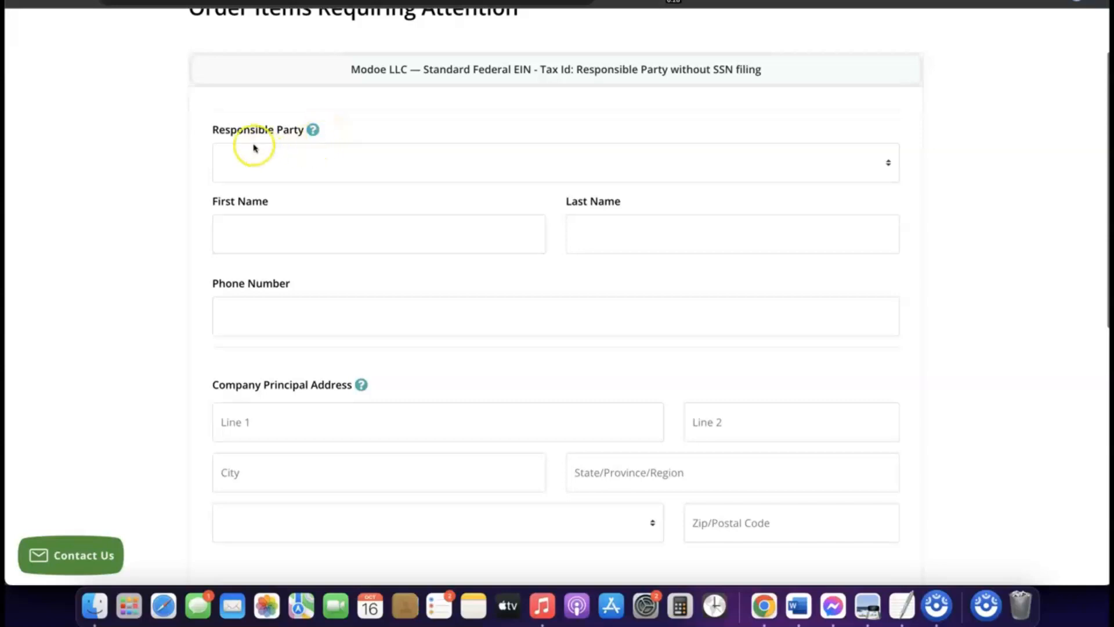
left_click(306, 156)
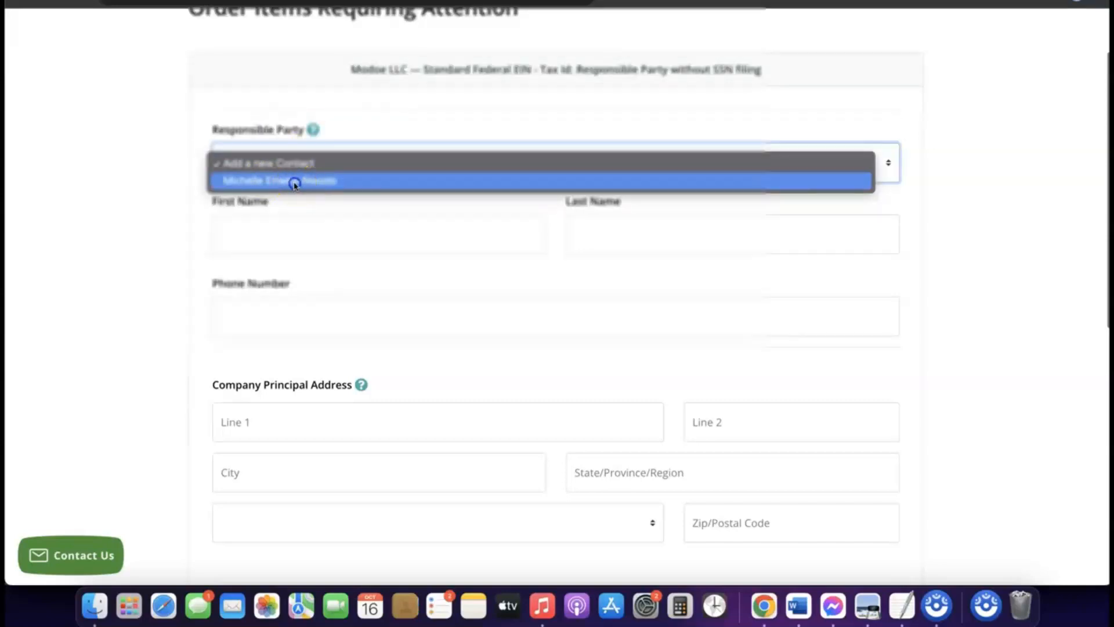
left_click(295, 183)
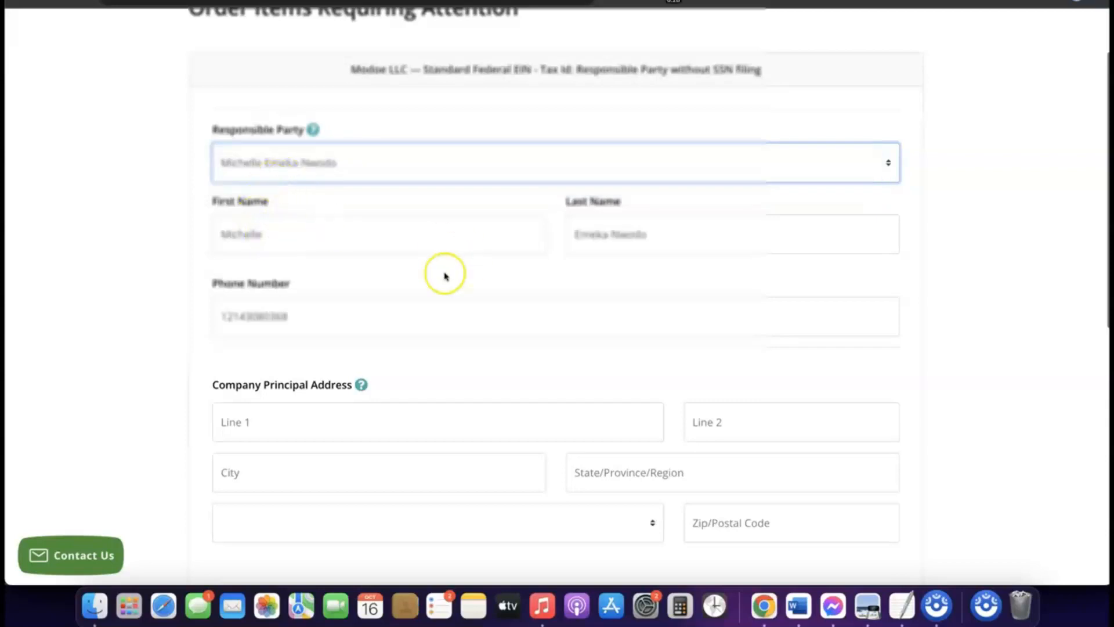
- Fill in the company principal address, including street, suite, city, state, country and postal code
scroll(462, 273, "down", 4)
scroll(462, 274, "down", 1)
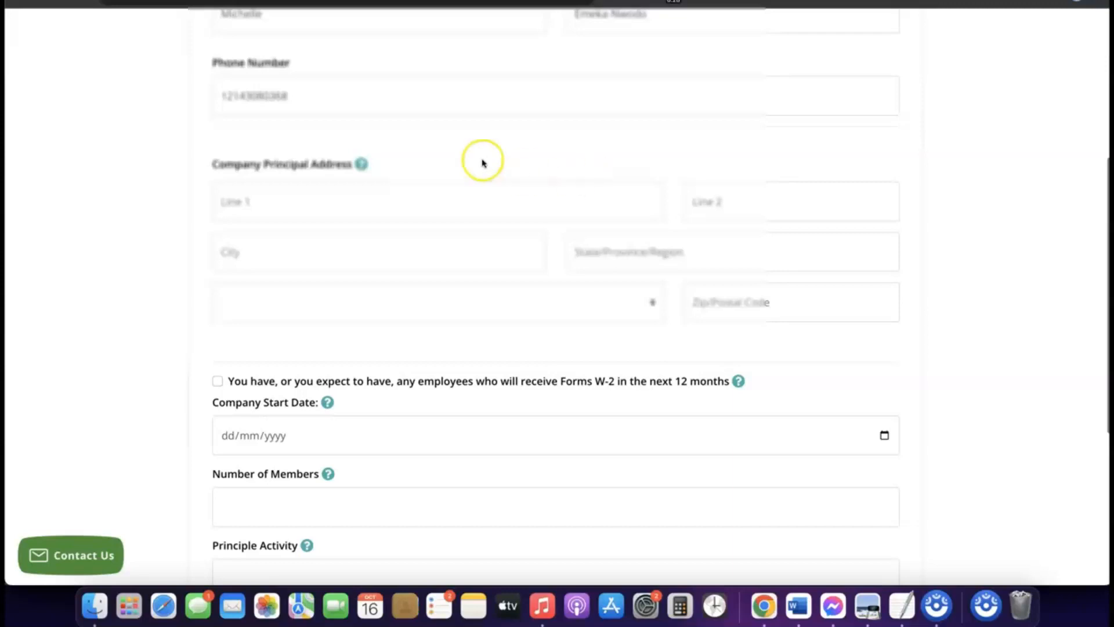
scroll(378, 169, "down", 2)
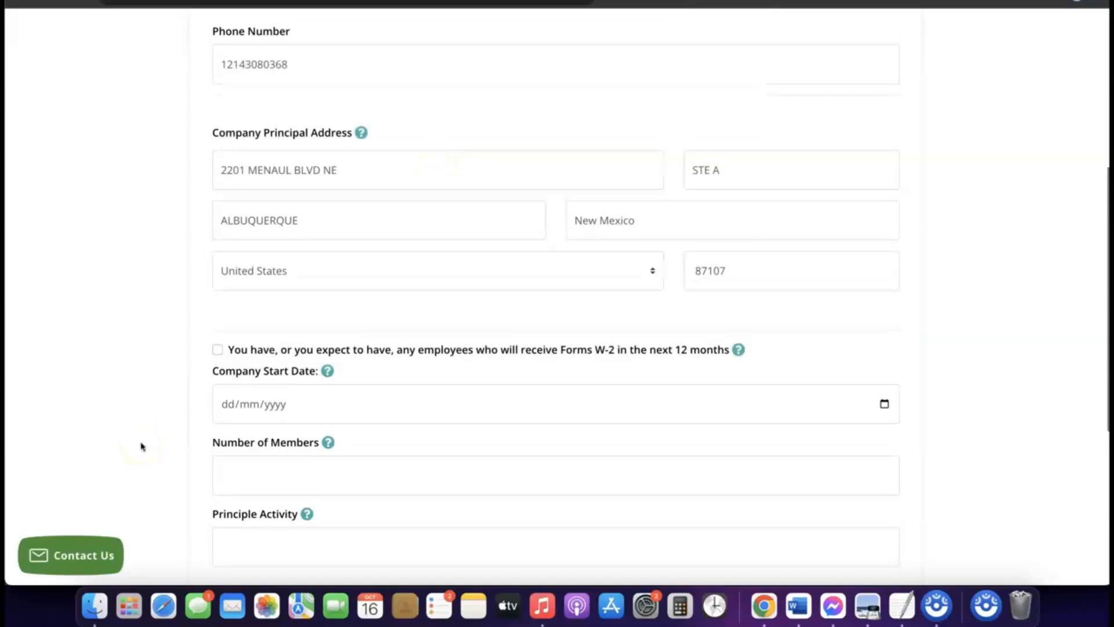
- Set the company start date to 16/01/2024
scroll(319, 409, "down", 1)
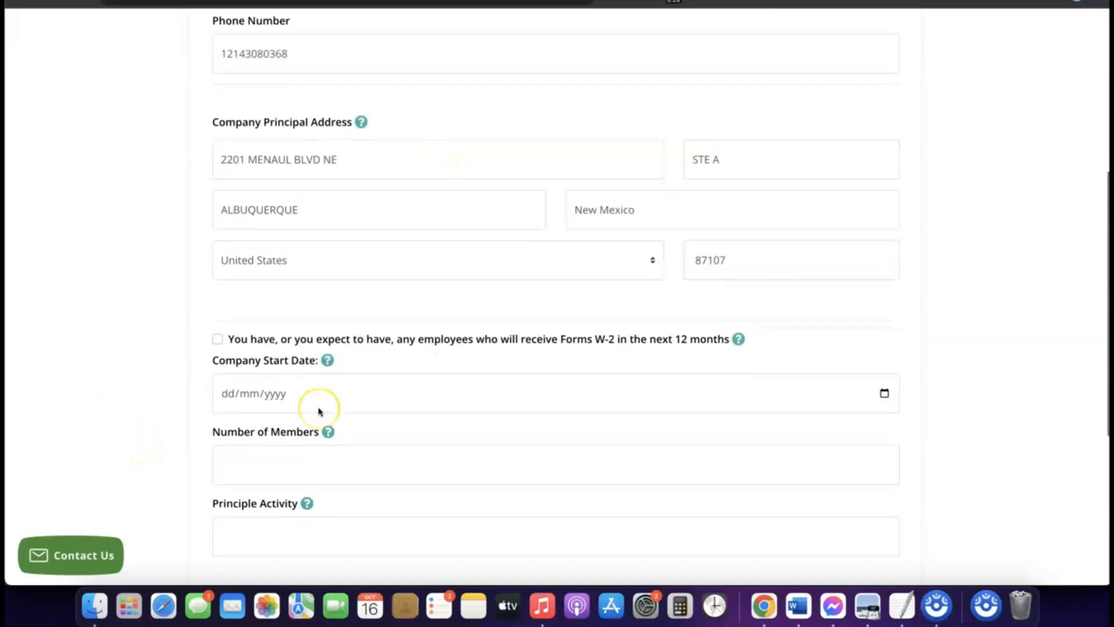
scroll(319, 411, "down", 1)
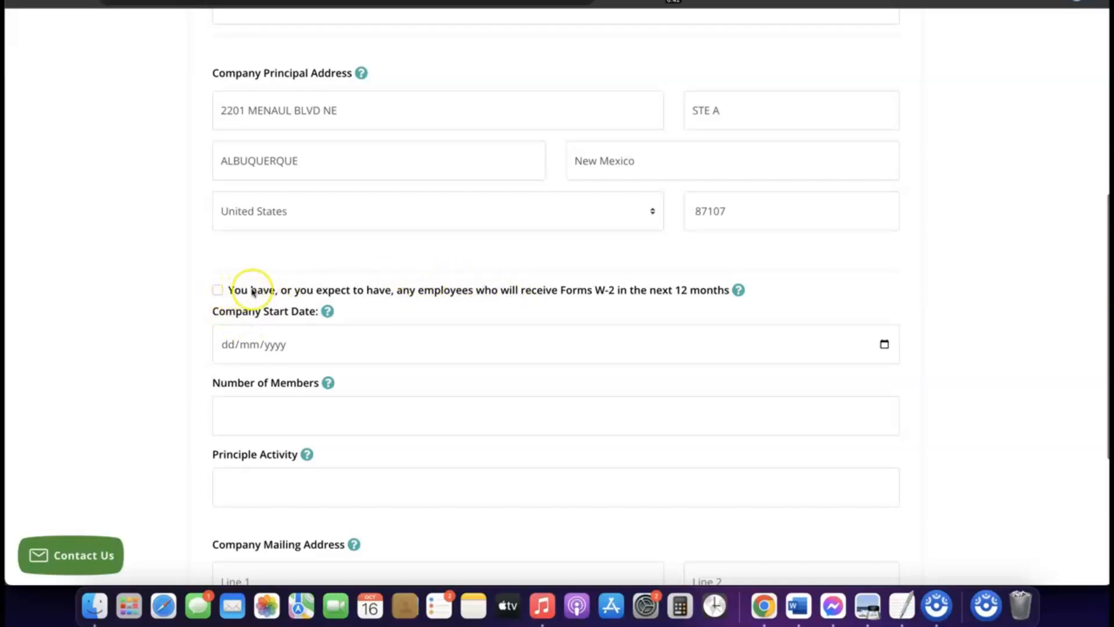
scroll(250, 290, "down", 1)
scroll(268, 277, "down", 2)
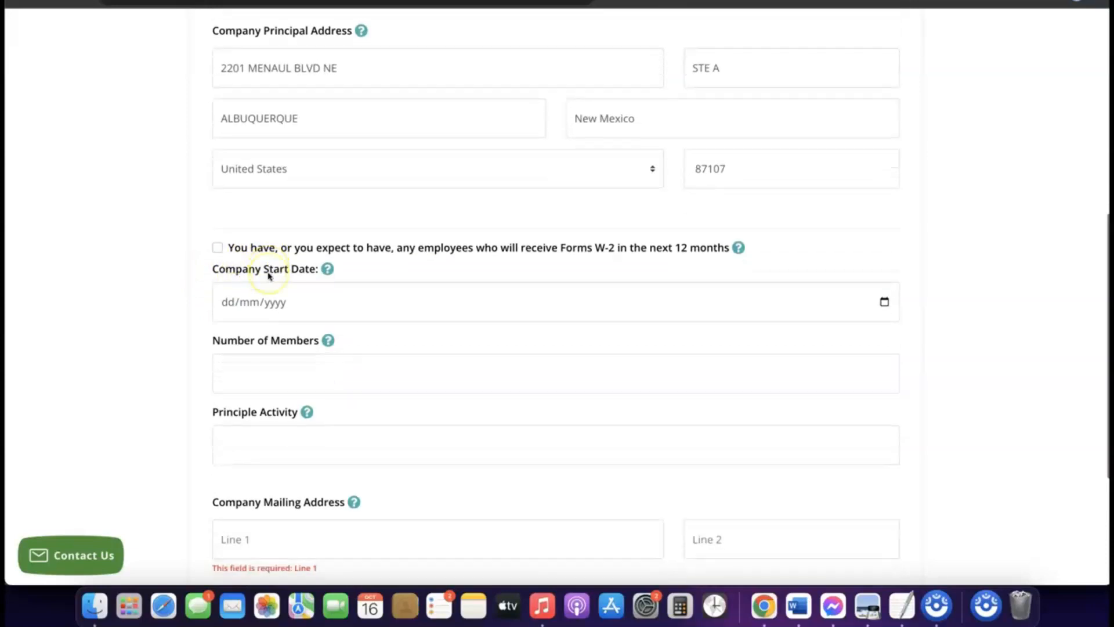
left_click(269, 284)
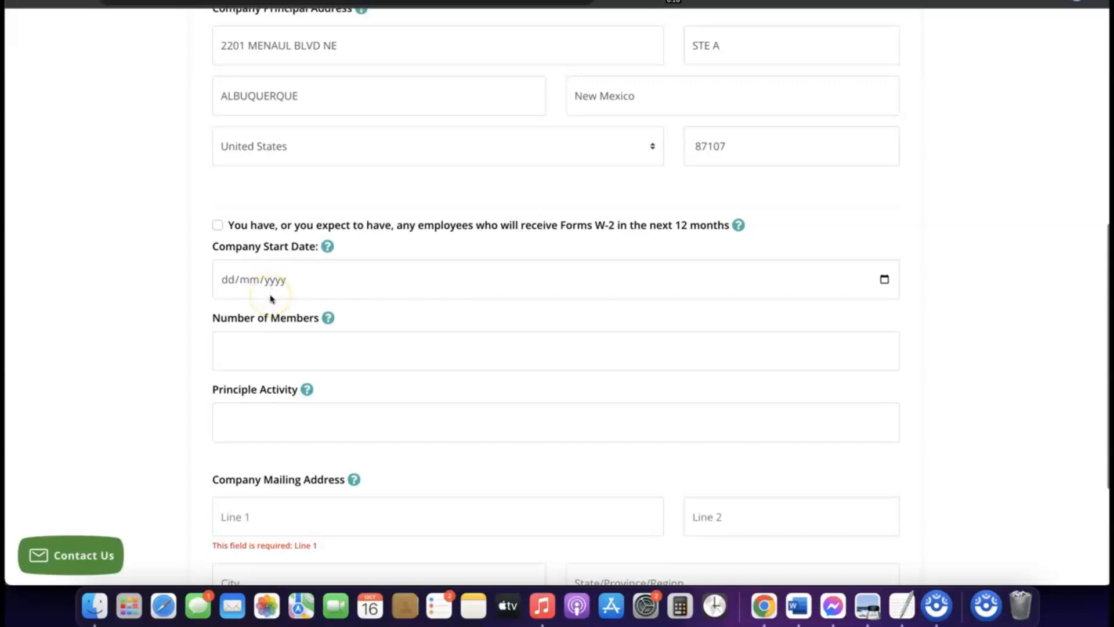
left_click(268, 283)
left_click(267, 281)
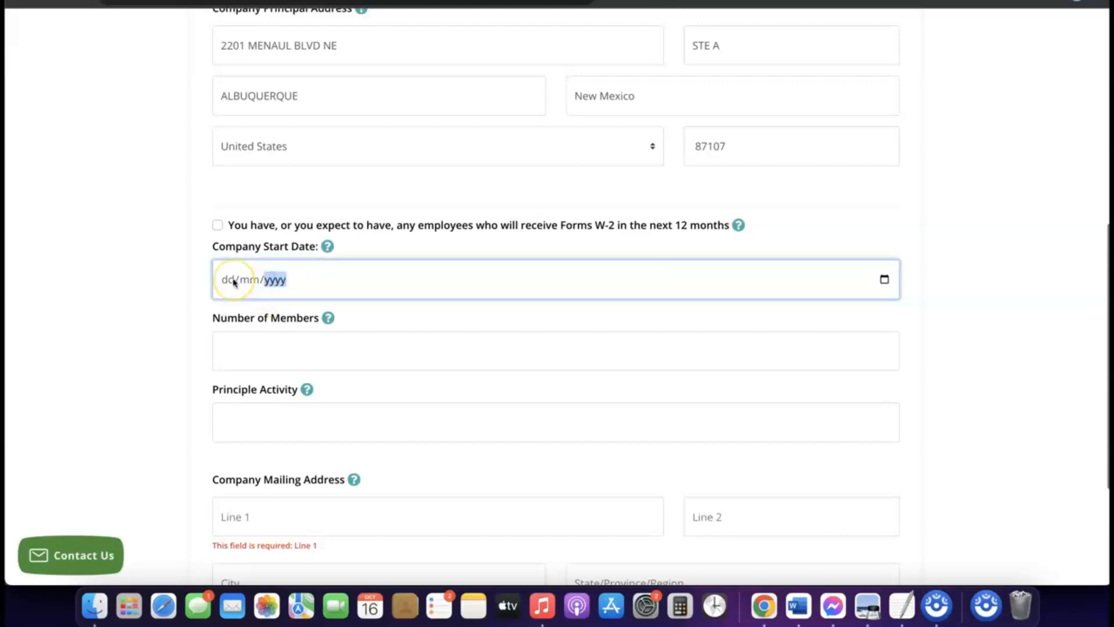
left_click(293, 265)
left_click(326, 247)
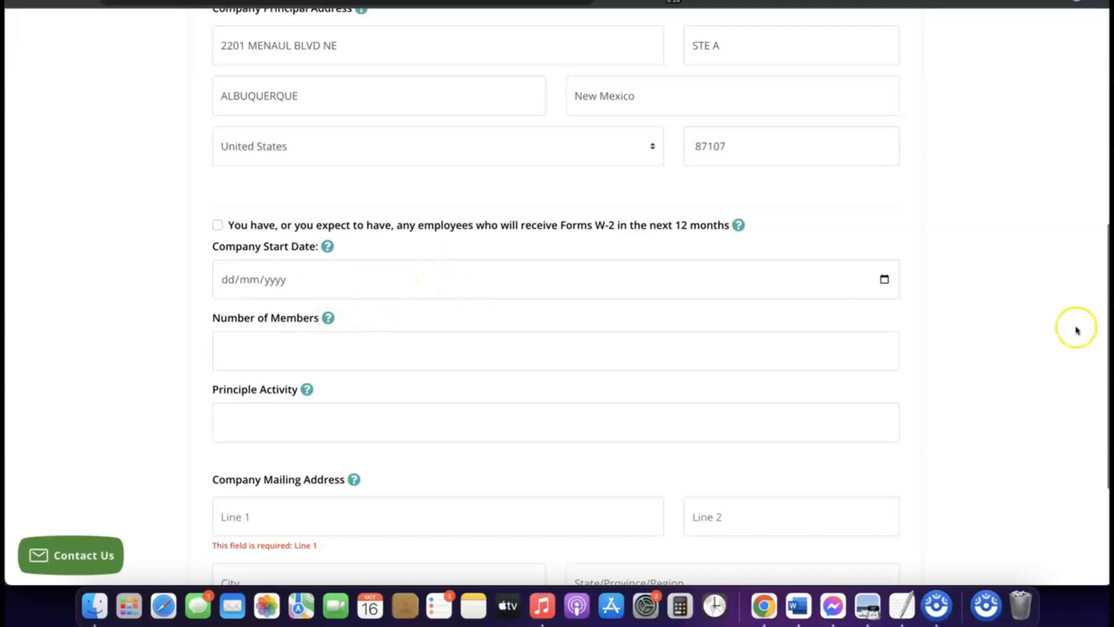
left_click(885, 280)
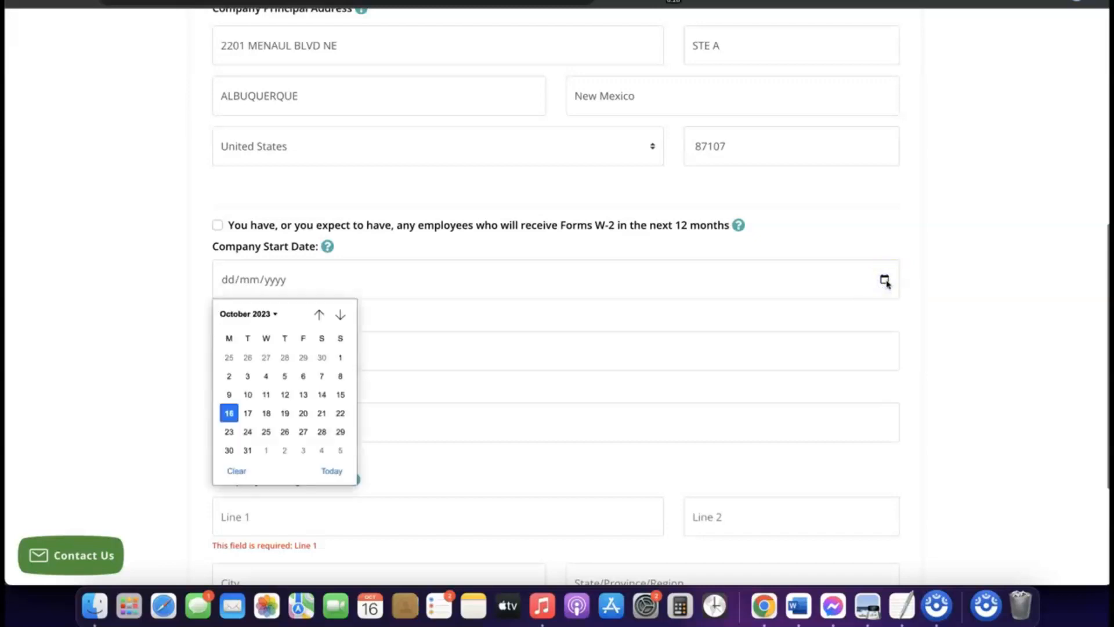
left_click(273, 314)
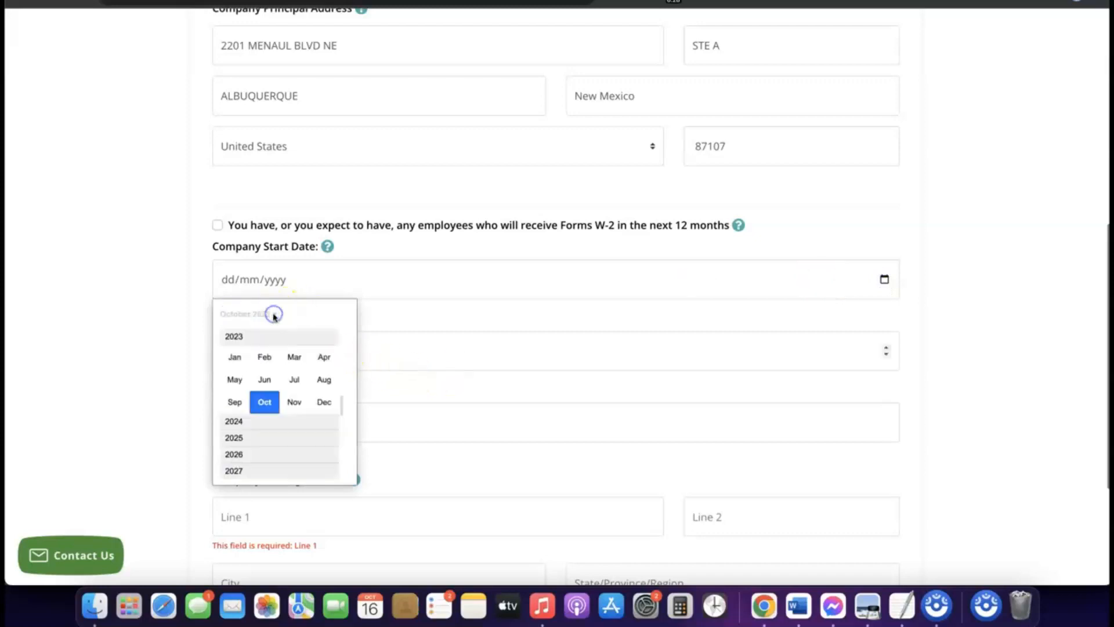
left_click(243, 422)
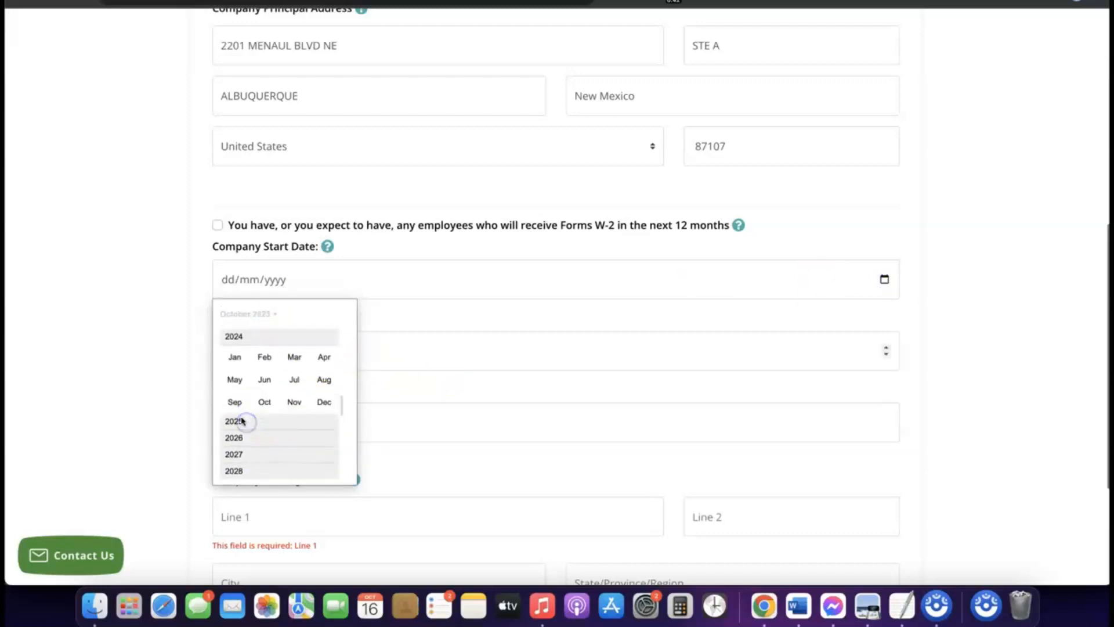
left_click(235, 358)
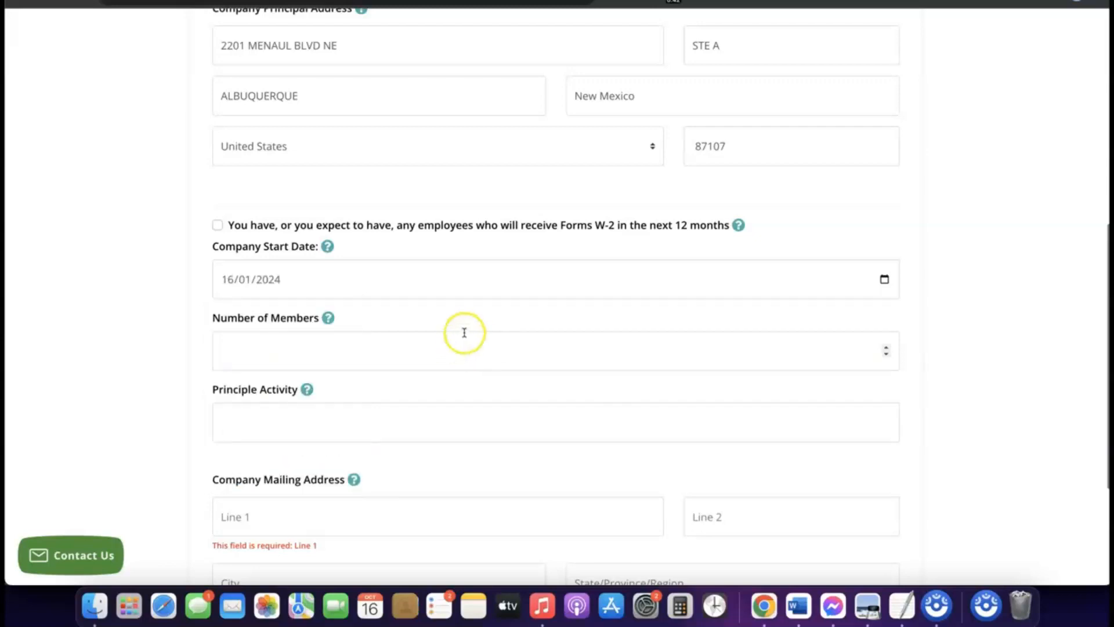
- Set the number of members to 1 and enter eCommerce as the principle activity
scroll(464, 332, "down", 1)
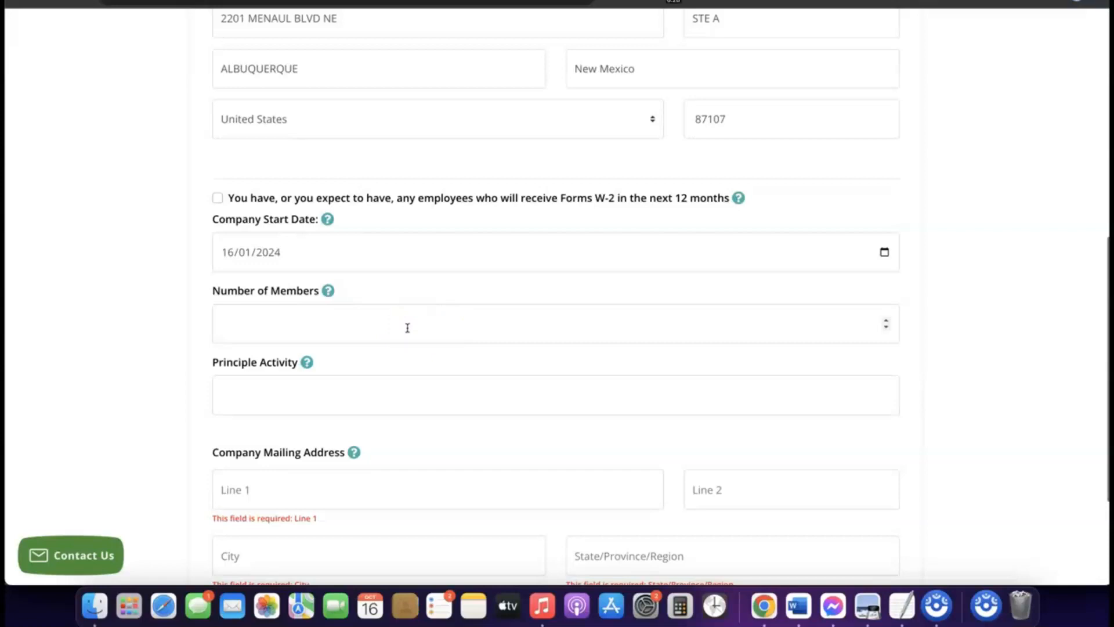
left_click(385, 322)
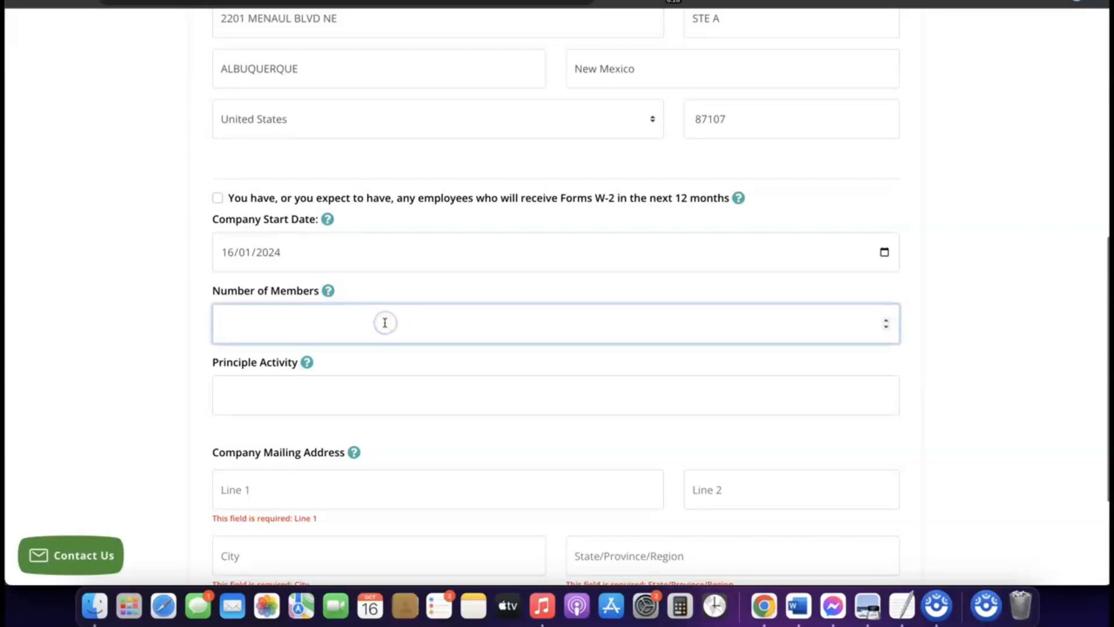
type("2")
scroll(388, 325, "down", 3)
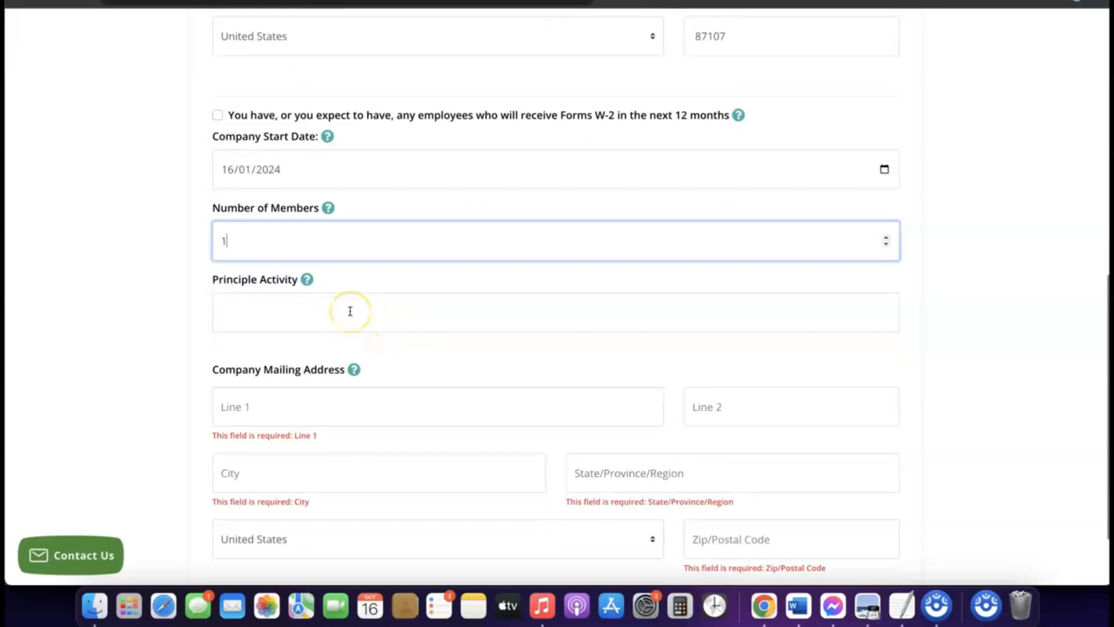
left_click(348, 308)
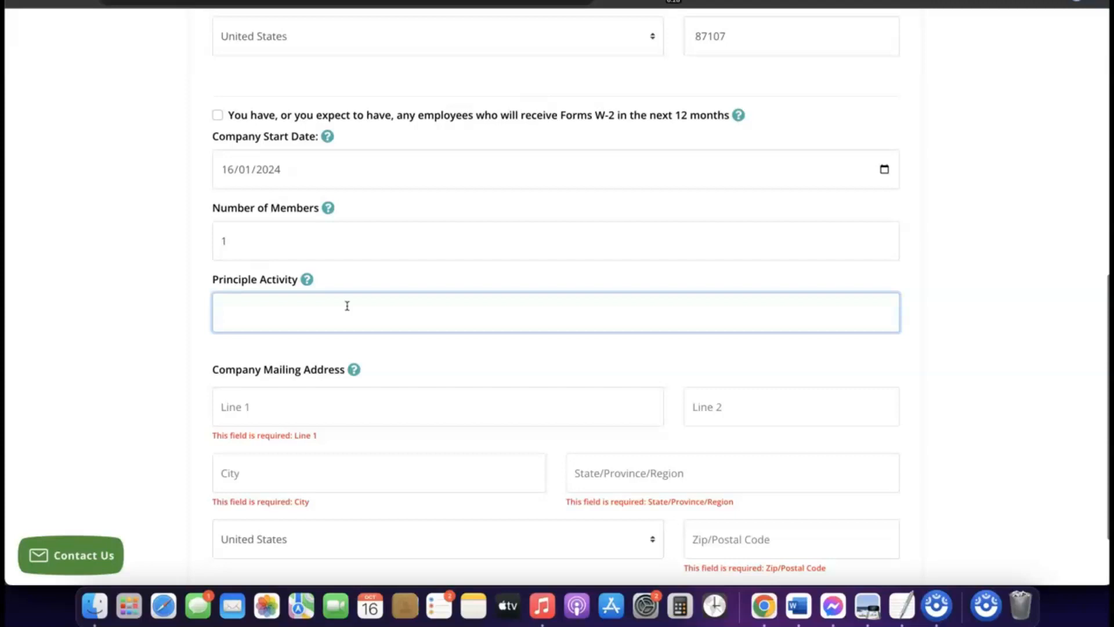
type("ecommerce")
scroll(313, 328, "down", 3)
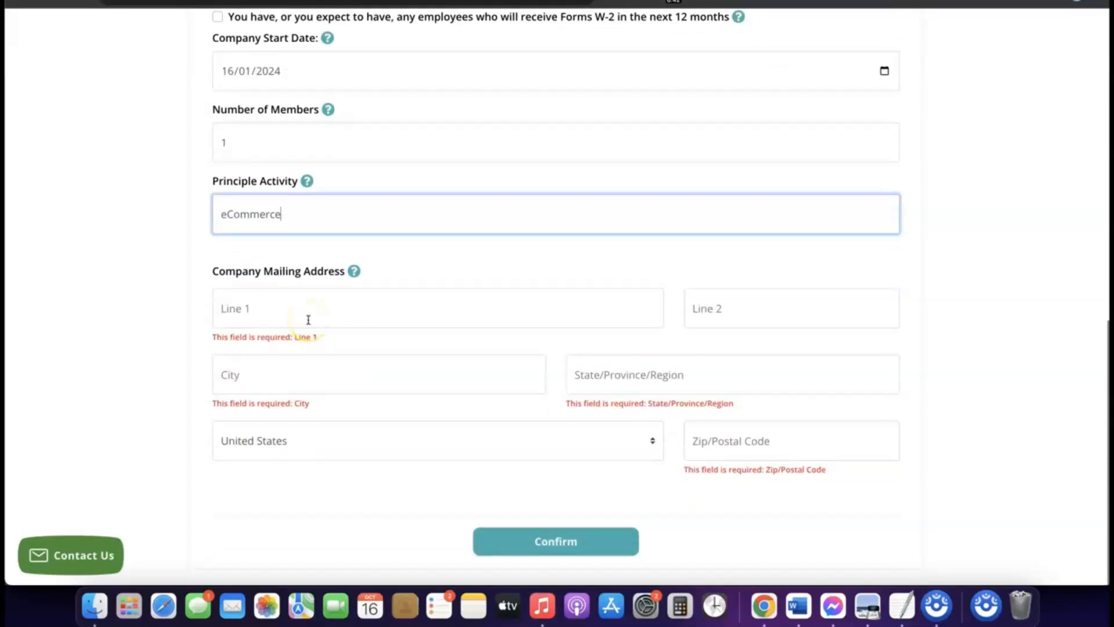
scroll(309, 320, "up", 6)
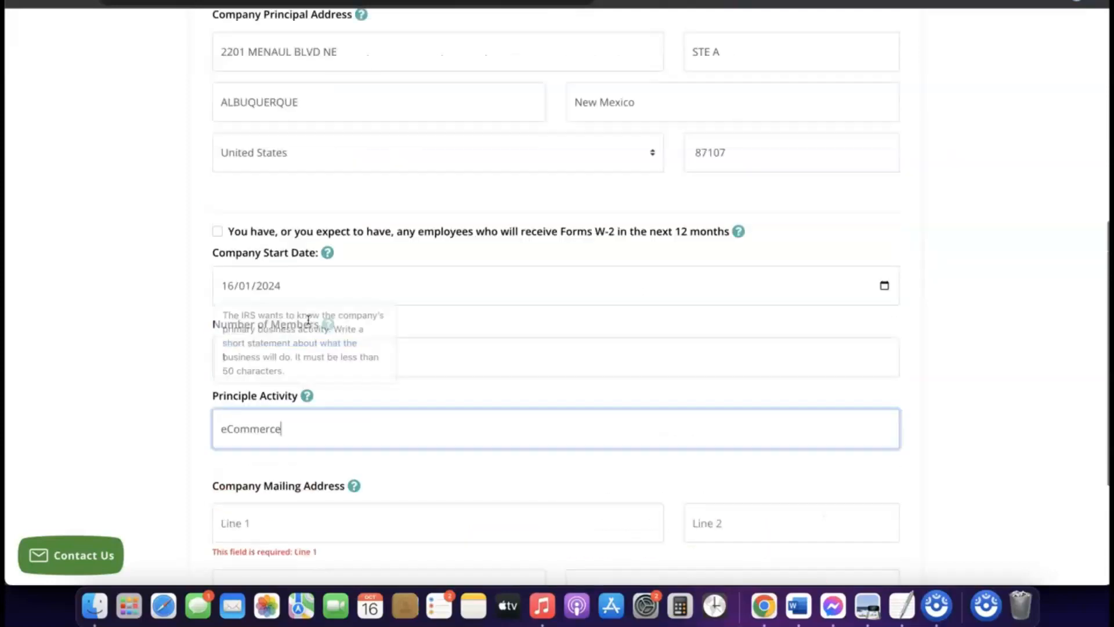
scroll(308, 320, "down", 6)
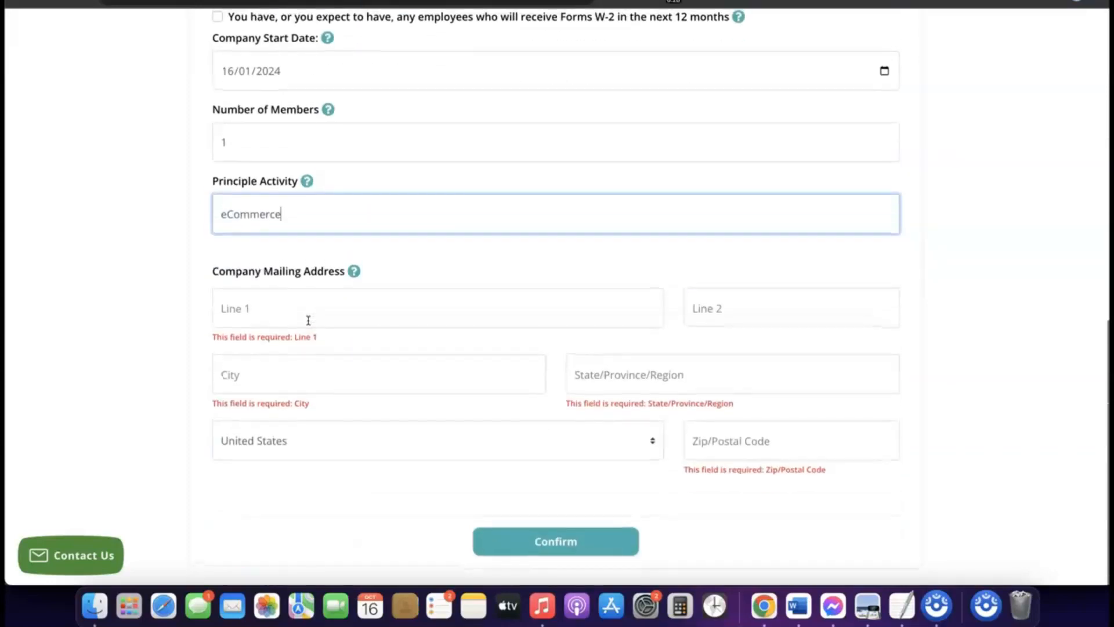
- Copy the street line of the company principal address for reuse in the first line of the company mailing address
scroll(308, 328, "up", 3)
scroll(310, 333, "up", 3)
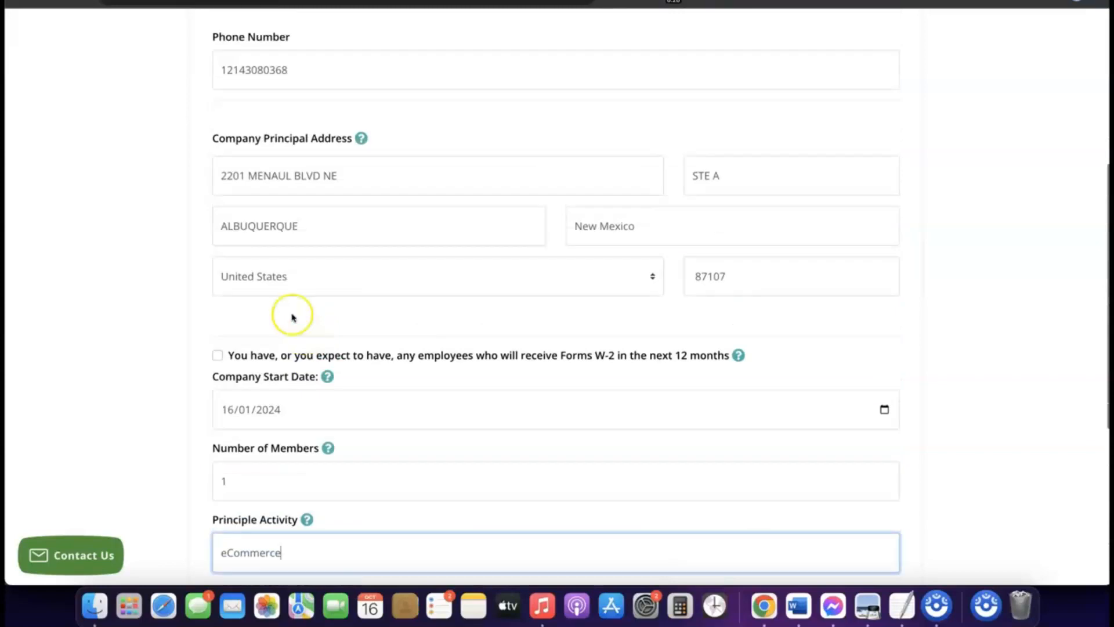
left_click(308, 176)
triple_click(308, 176)
right_click(308, 176)
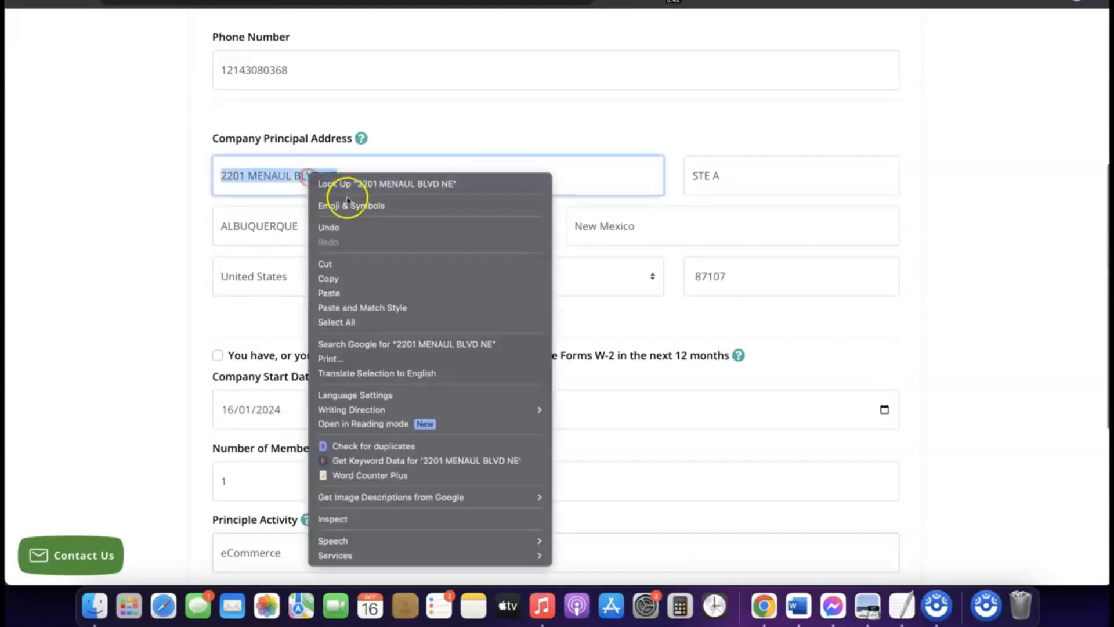
left_click(342, 279)
scroll(343, 282, "down", 6)
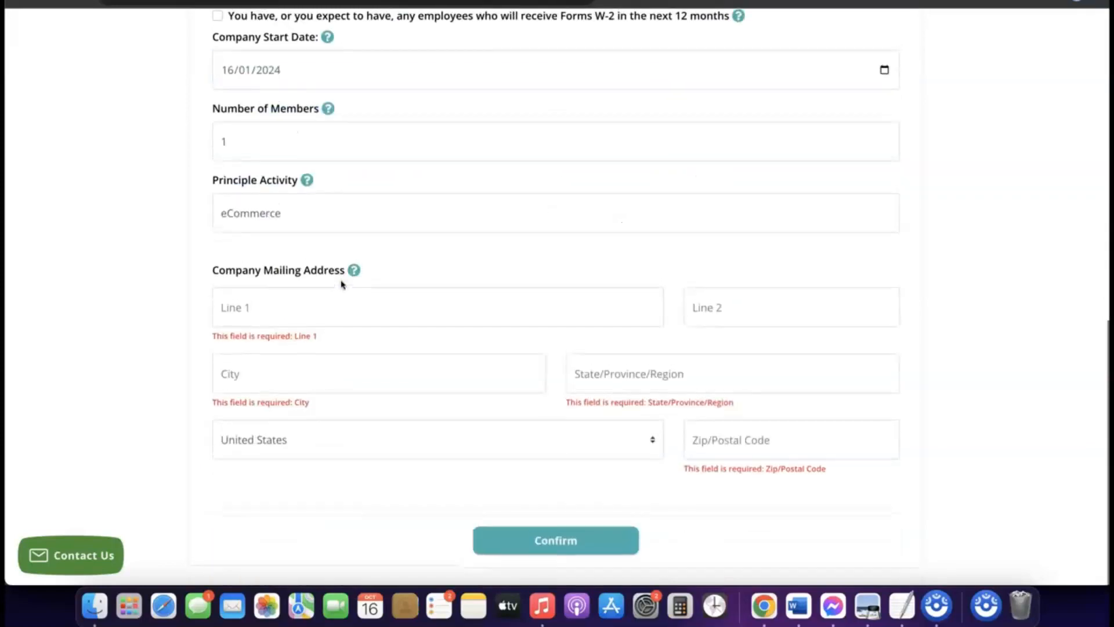
left_click(289, 308)
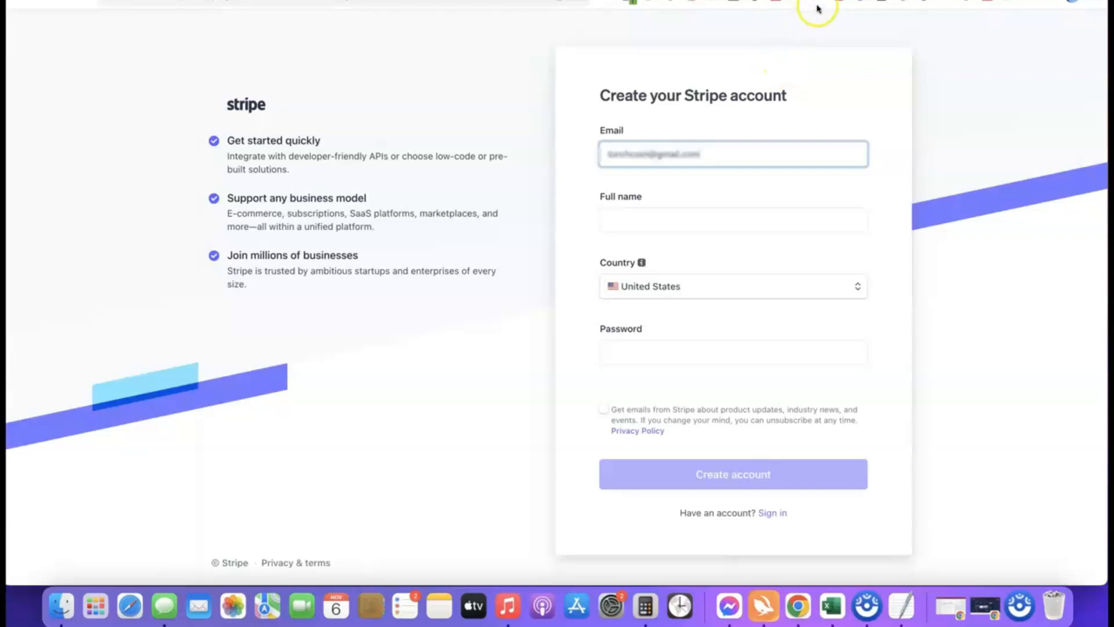
- Switch to Stripe's sign-in page and sign in with the saved e-mail and account password
left_click(803, 1)
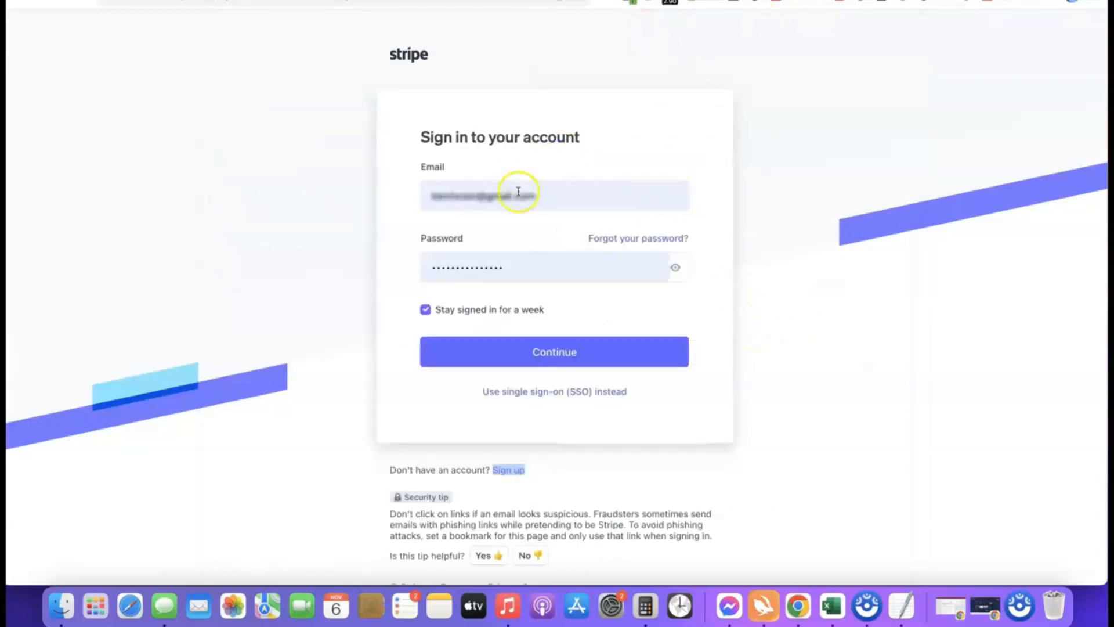
left_click(536, 355)
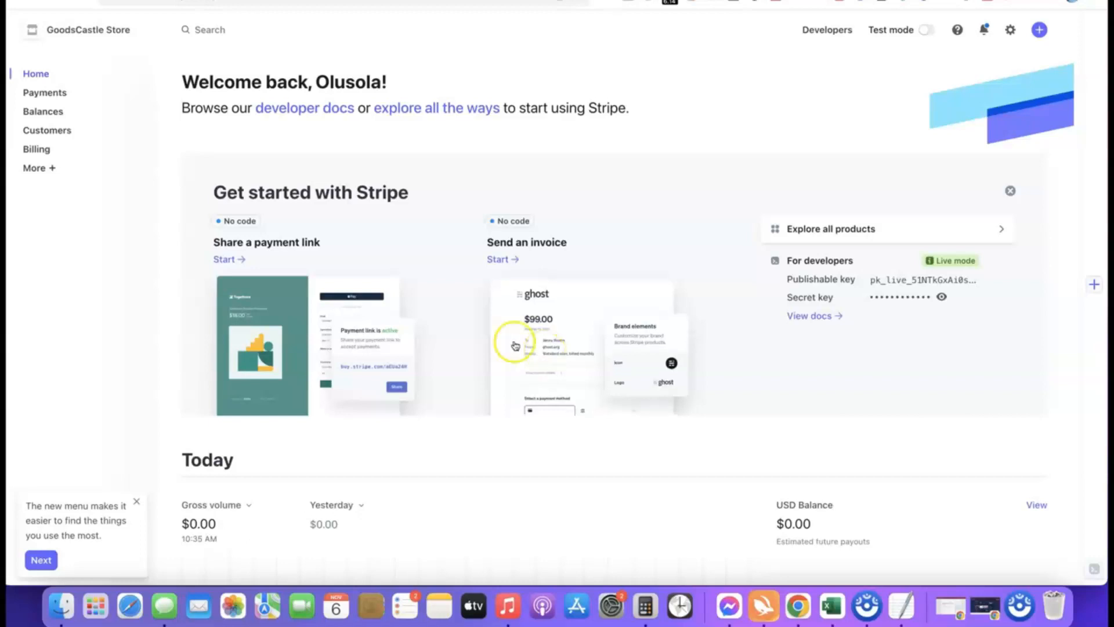
- Create a new Stripe account named Affiliate Blueprint with United States as the country of operation
left_click(144, 32)
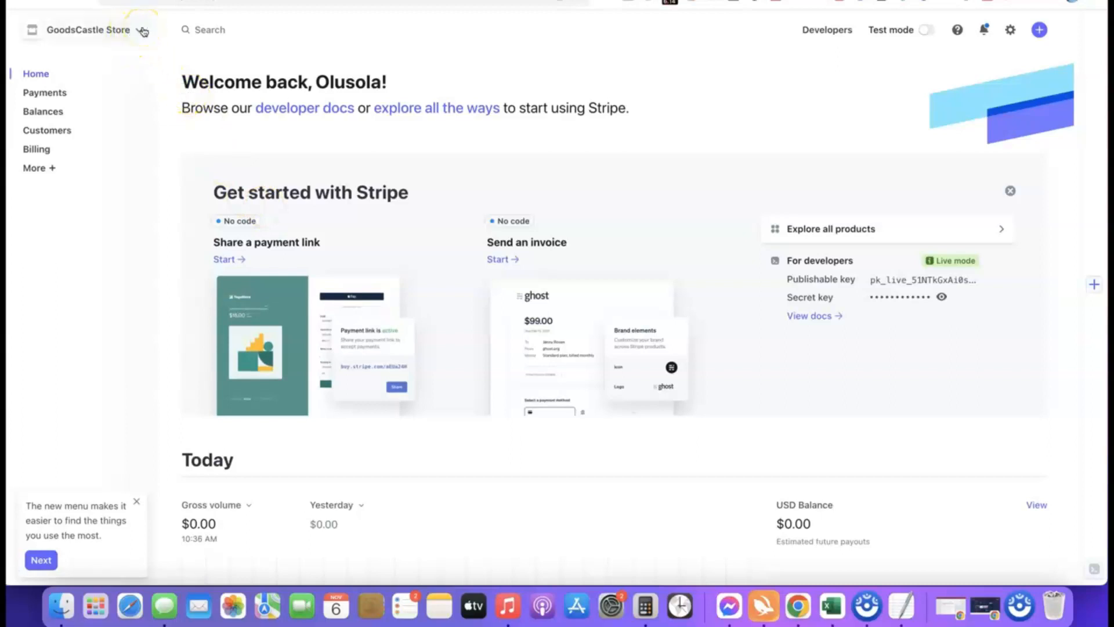
left_click(89, 87)
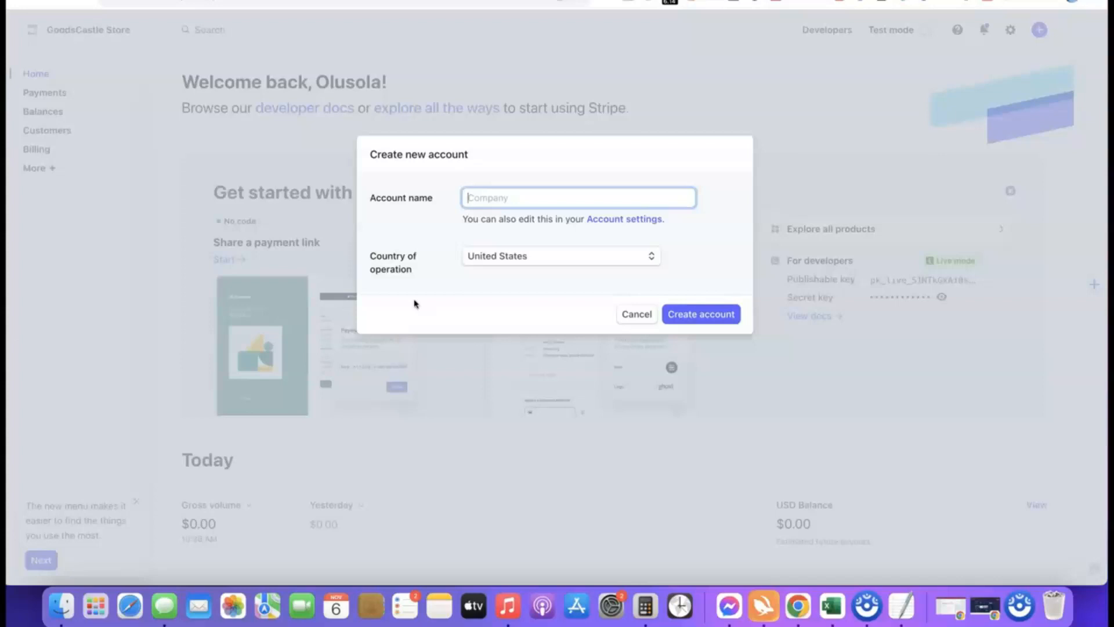
left_click(494, 204)
type("iate Blueprint")
left_click(459, 230)
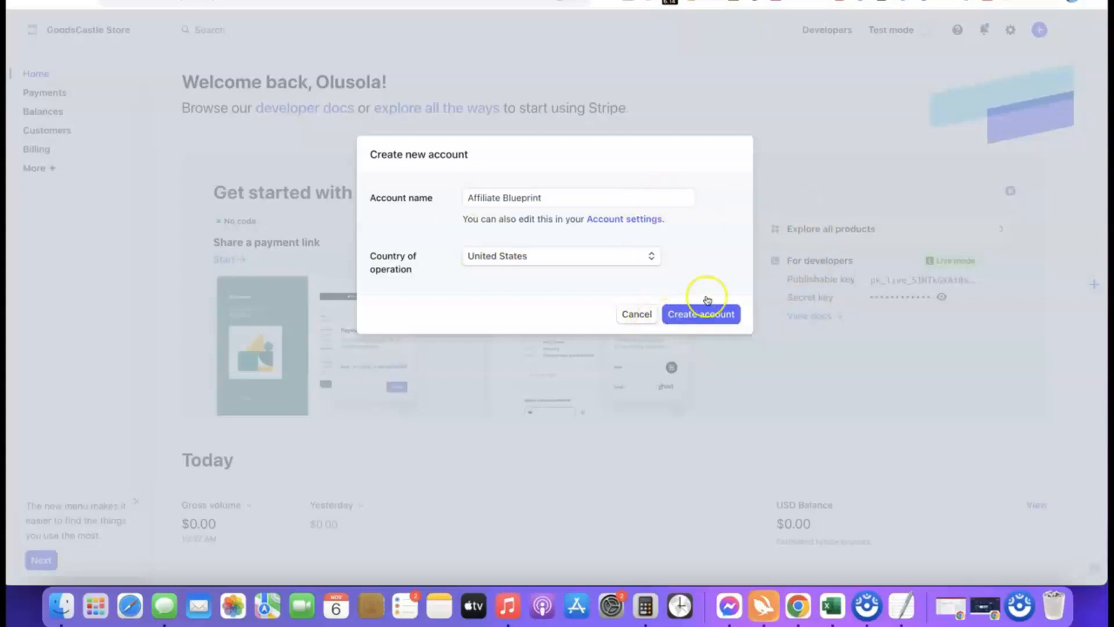
left_click(696, 317)
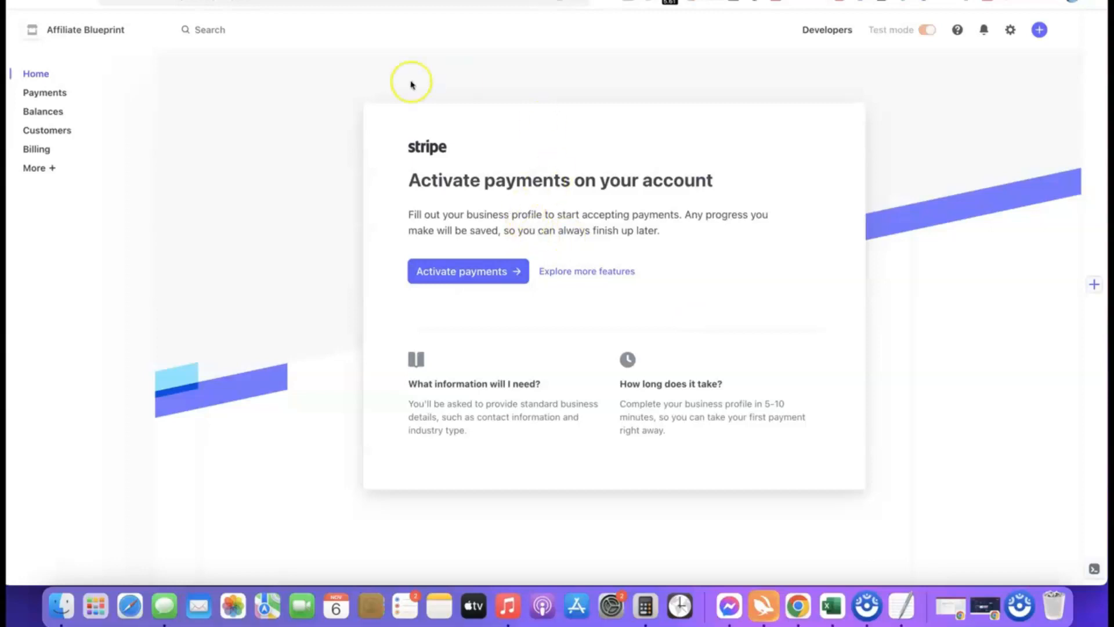
- Start activating payments with the business type Company and the business structure Sole proprietorship, and continue to the business details
left_click(459, 272)
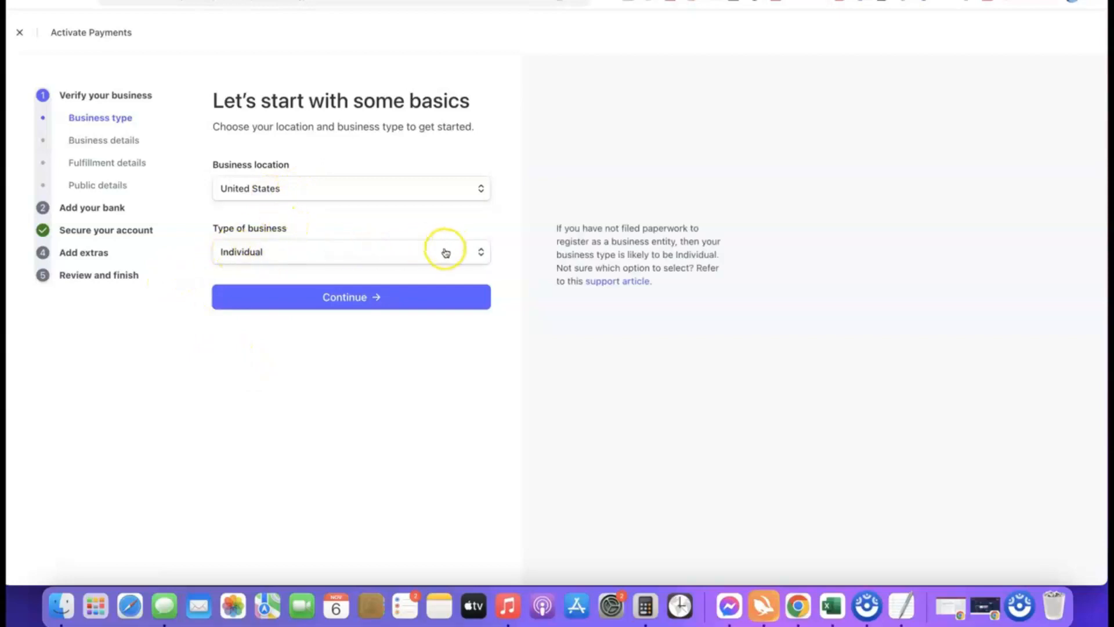
left_click(479, 254)
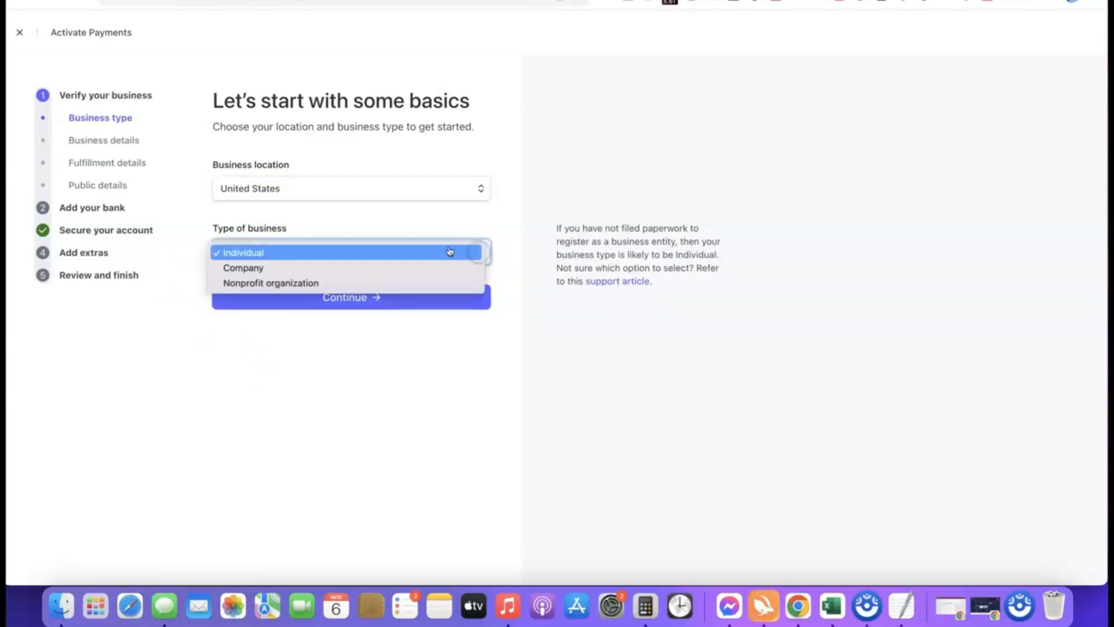
left_click(250, 268)
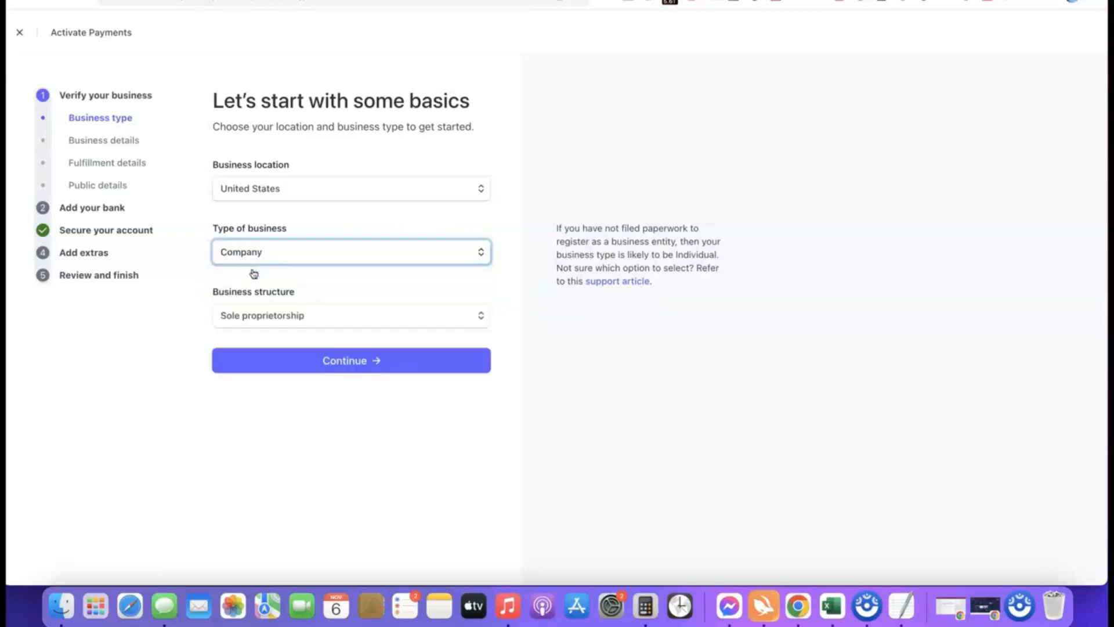
left_click(325, 316)
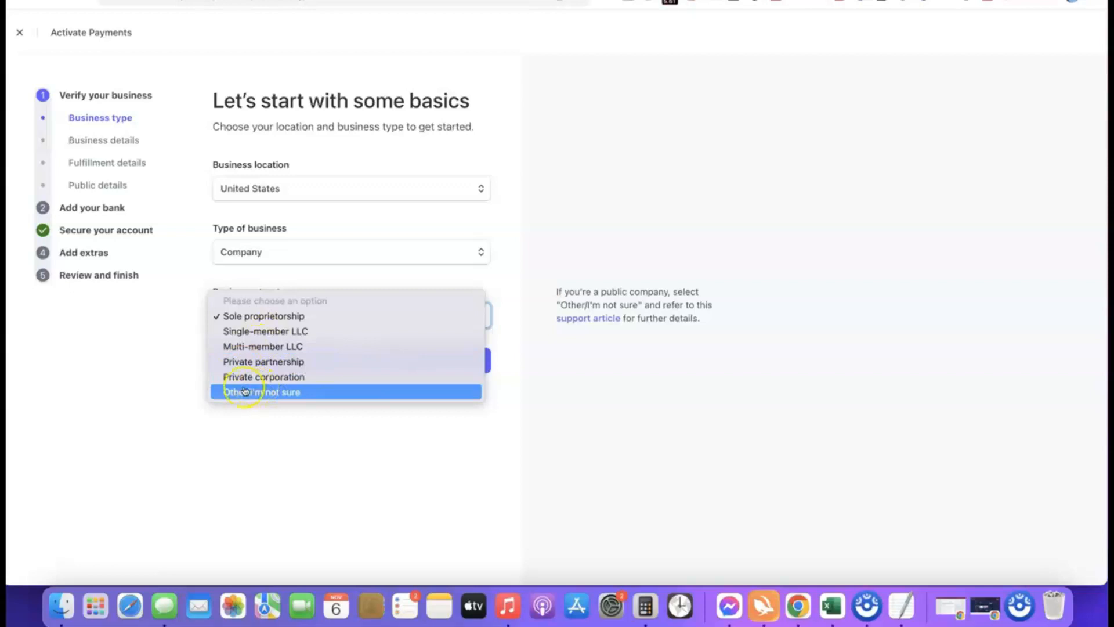
left_click(240, 316)
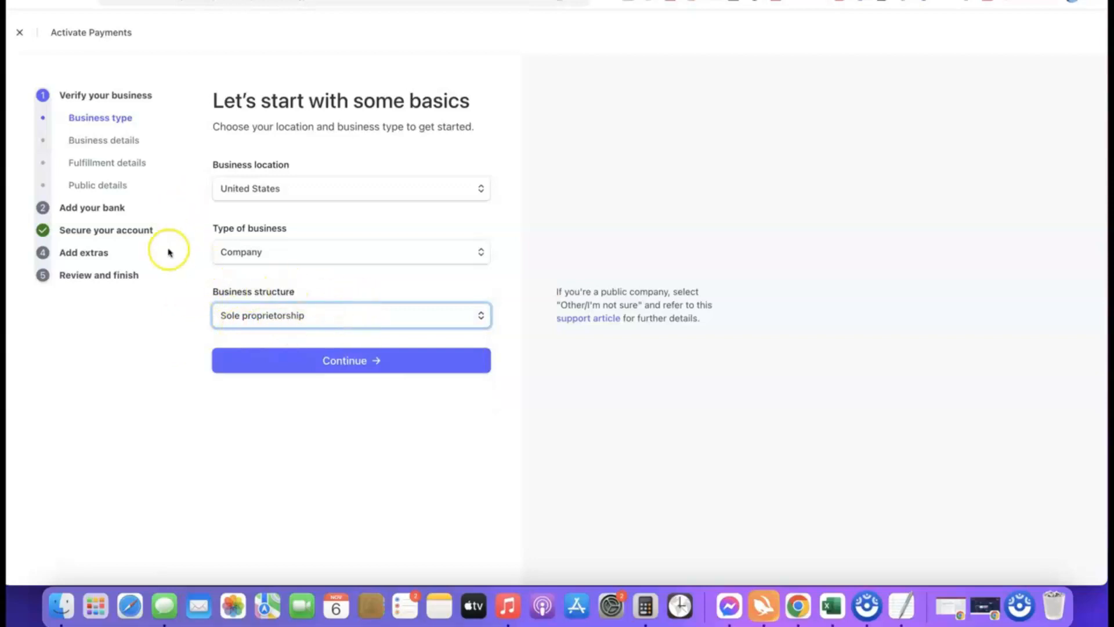
left_click(348, 361)
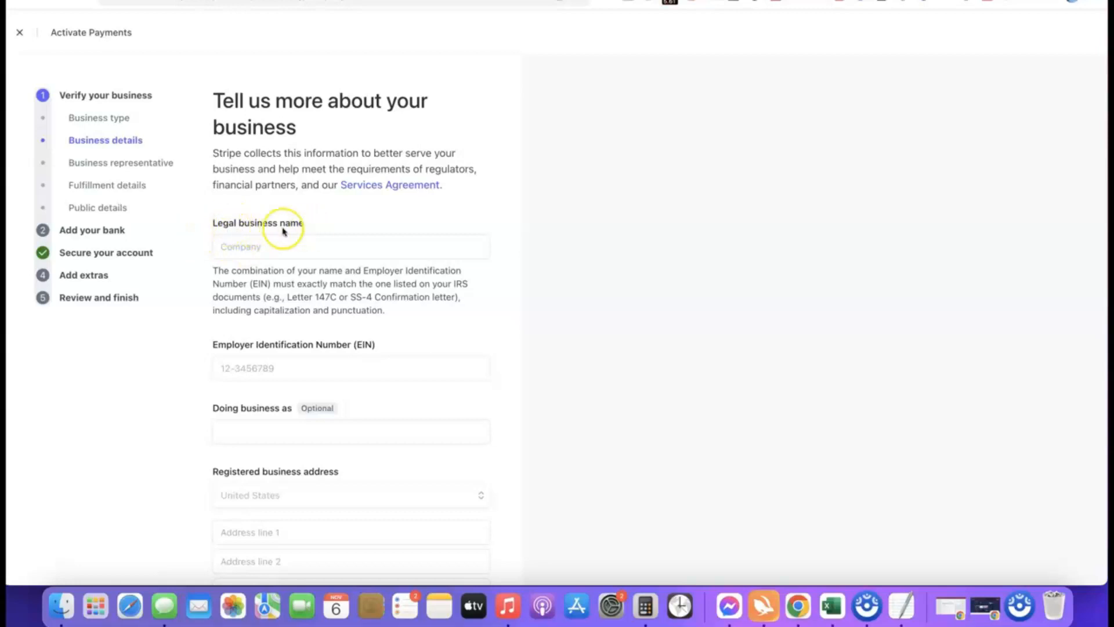
- Enter Torch Enterprise LLC as the legal business name and fill in the company's Employer Identification Number
left_click(279, 245)
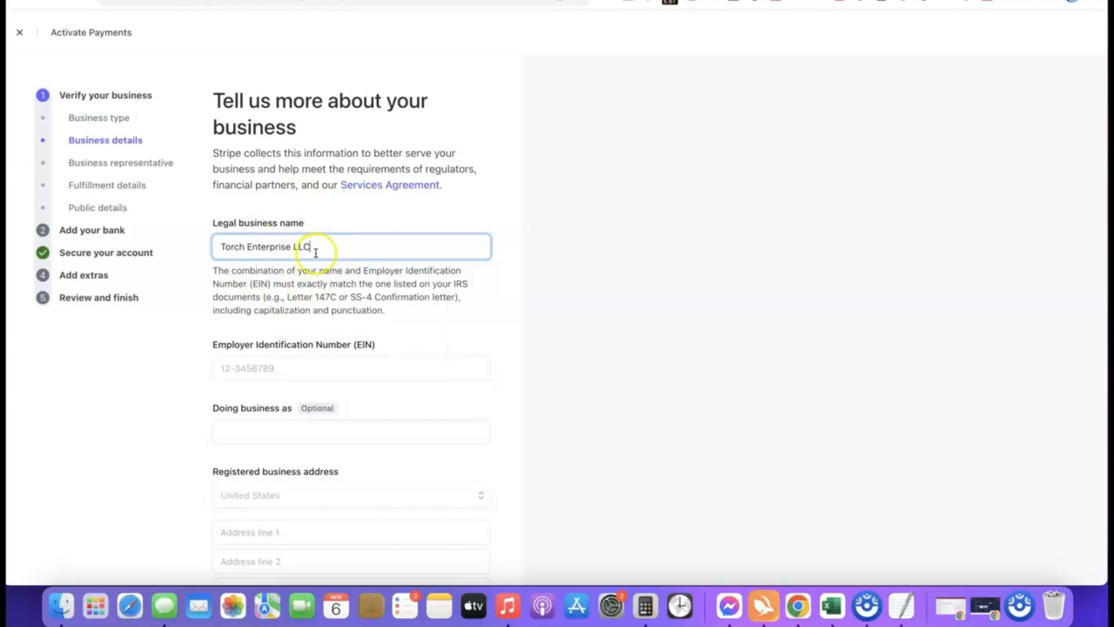
scroll(308, 356, "down", 2)
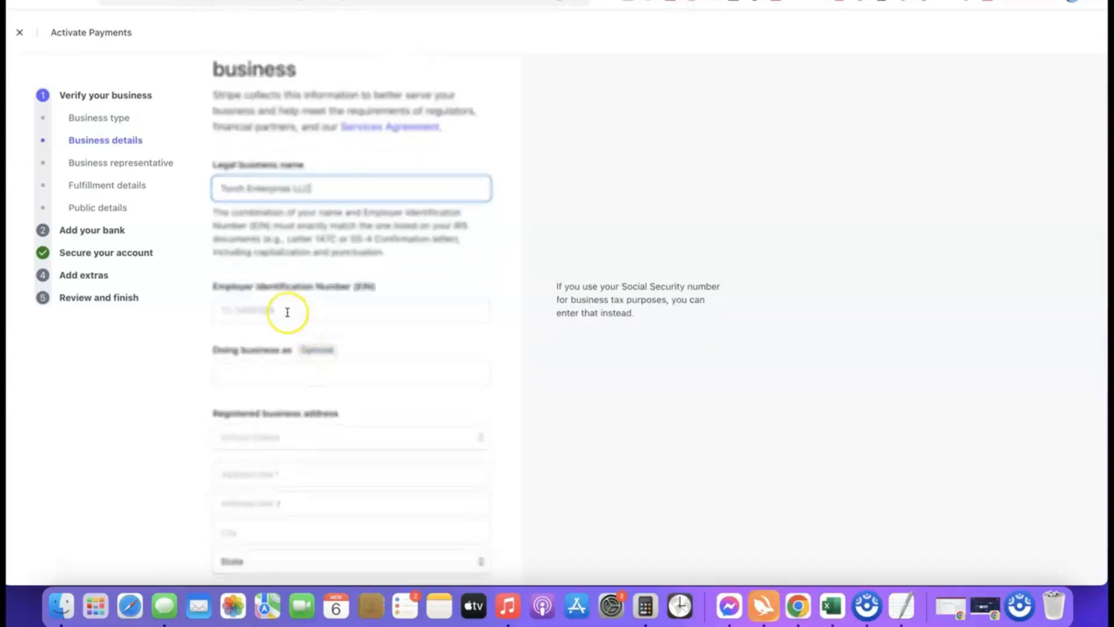
scroll(293, 304, "down", 1)
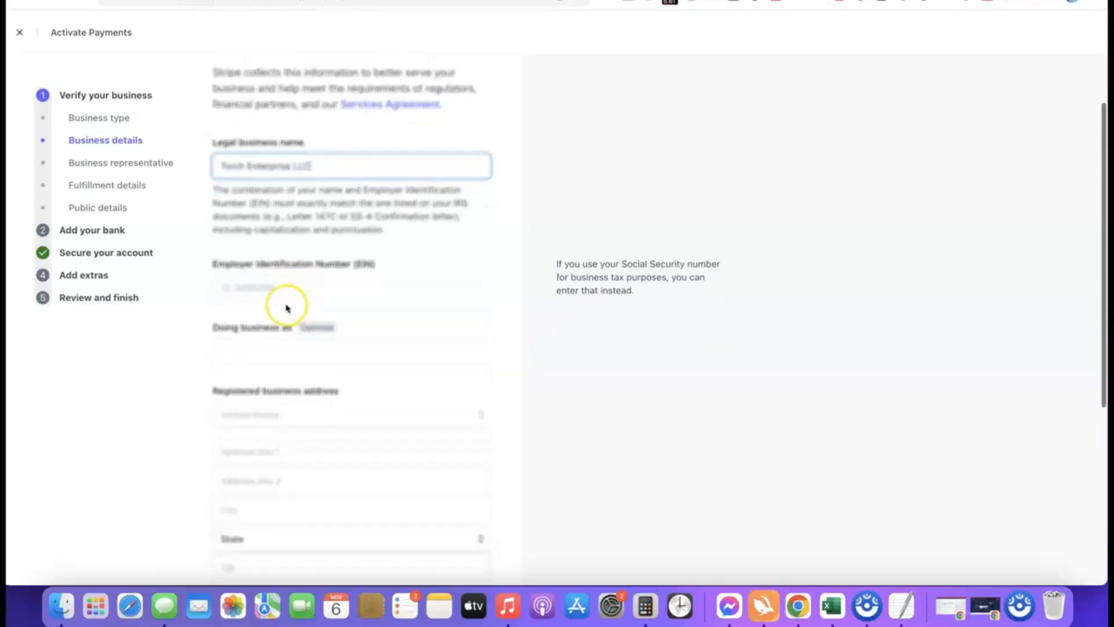
left_click(289, 287)
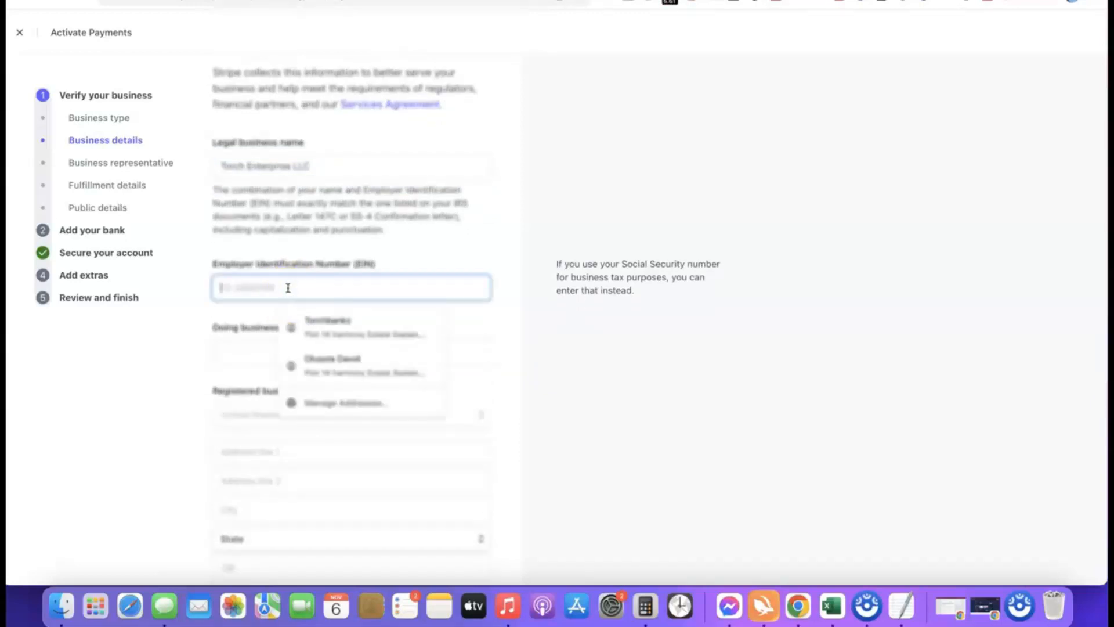
left_click(208, 311)
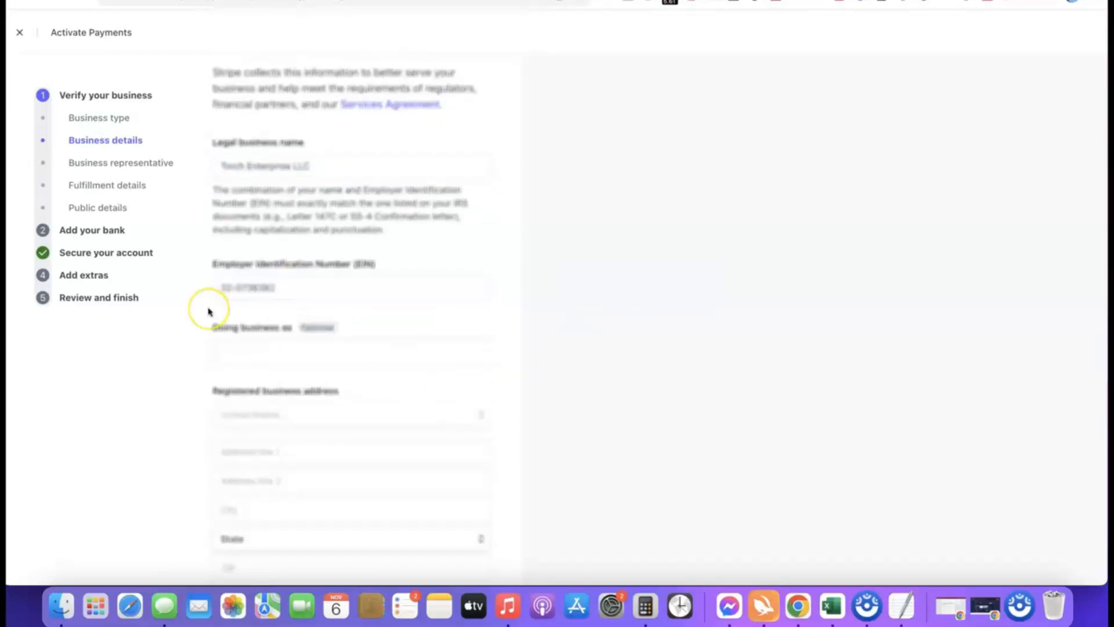
- Fill in the registered business address, including both address lines, city, state and ZIP code
scroll(284, 302, "down", 3)
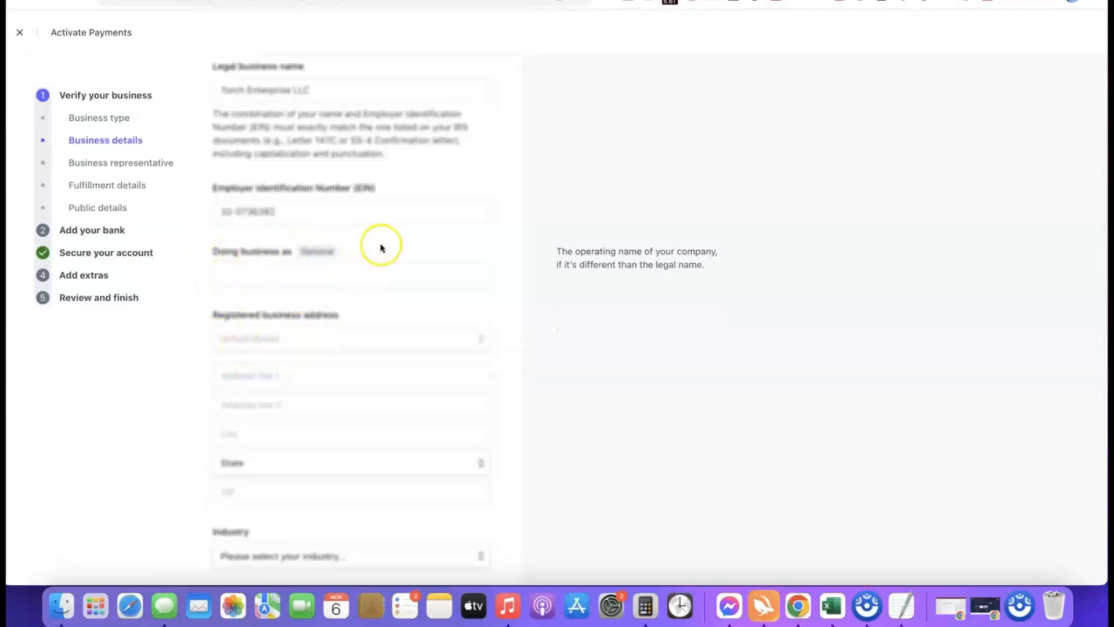
scroll(351, 229, "down", 1)
scroll(342, 232, "down", 2)
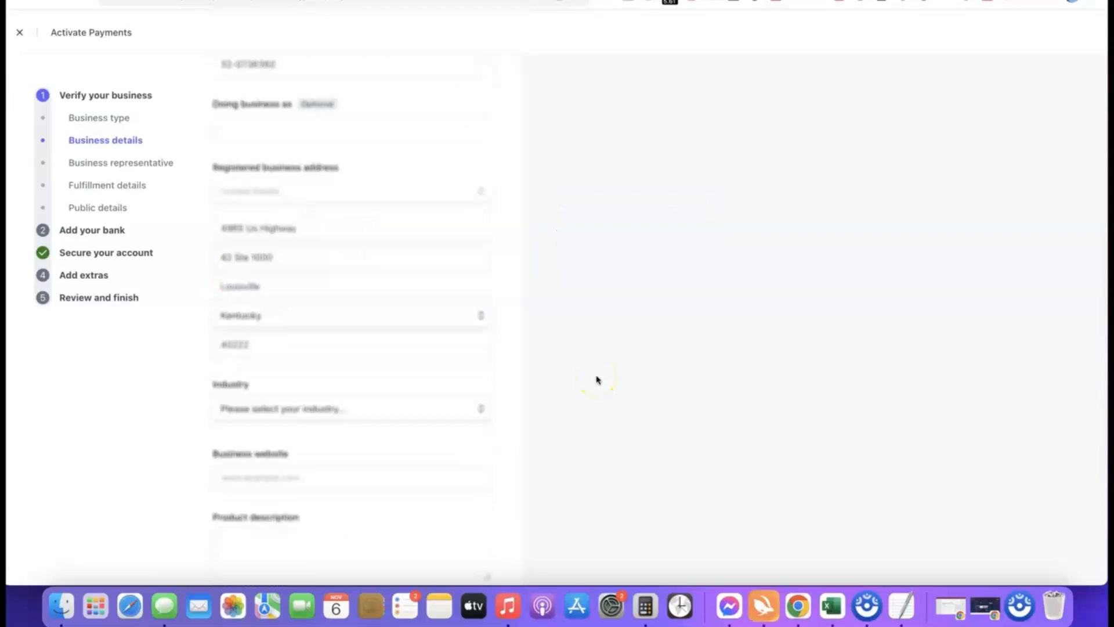
scroll(523, 328, "down", 3)
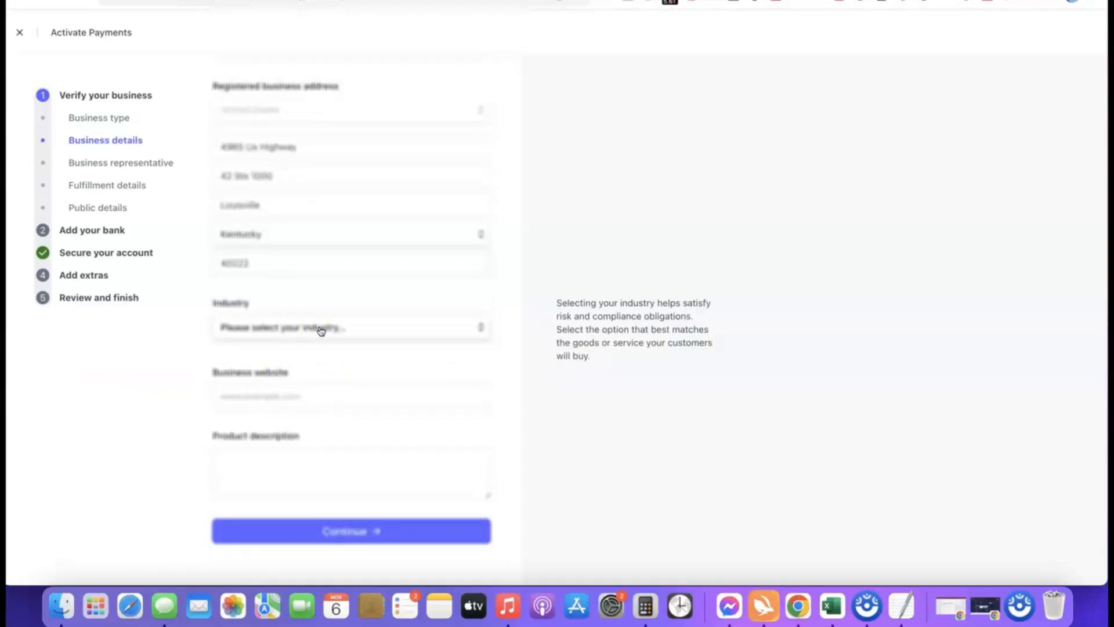
left_click(320, 329)
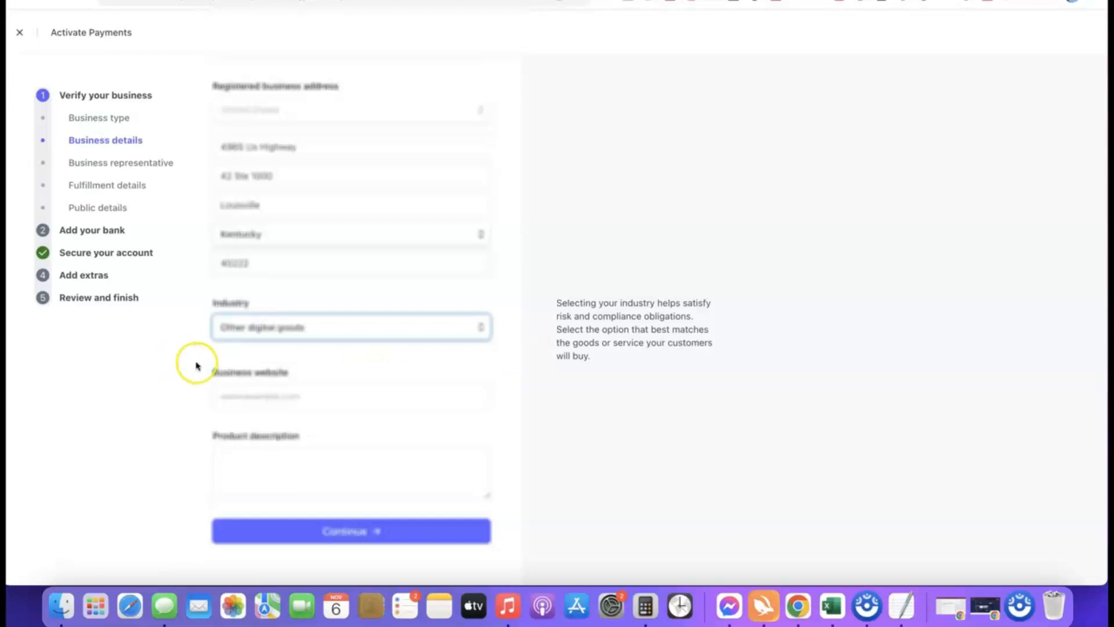
left_click(479, 356)
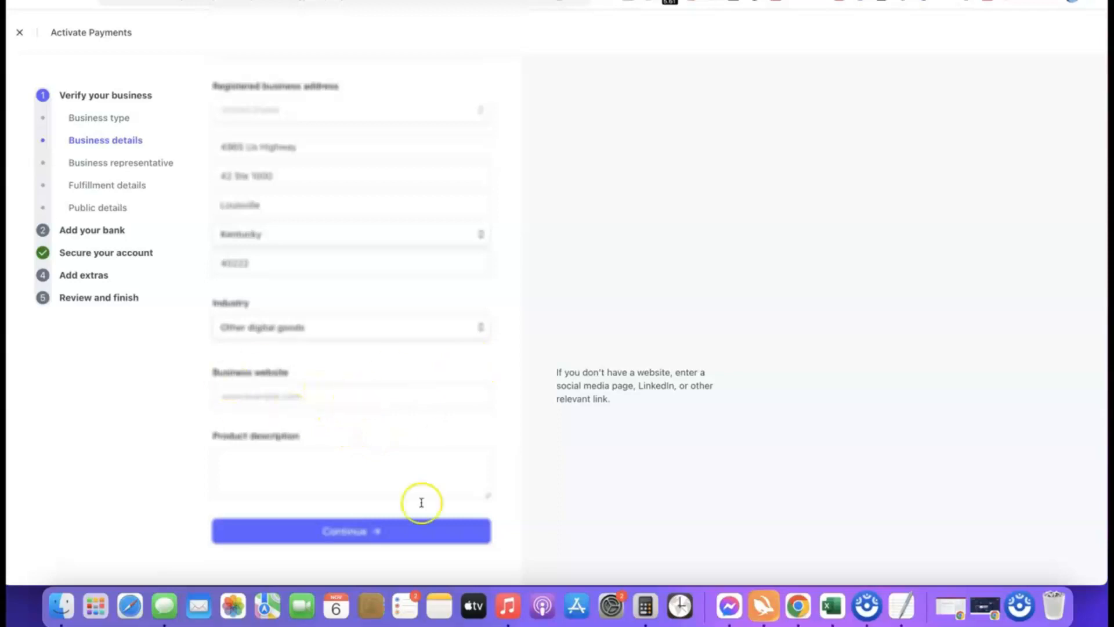
left_click(337, 399)
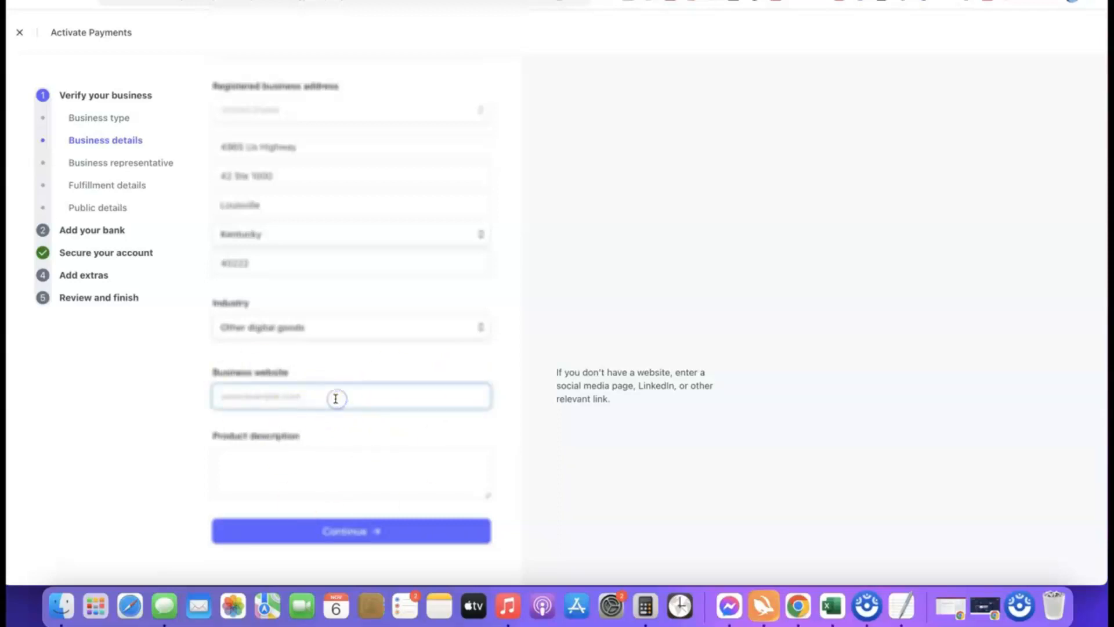
key("super+v")
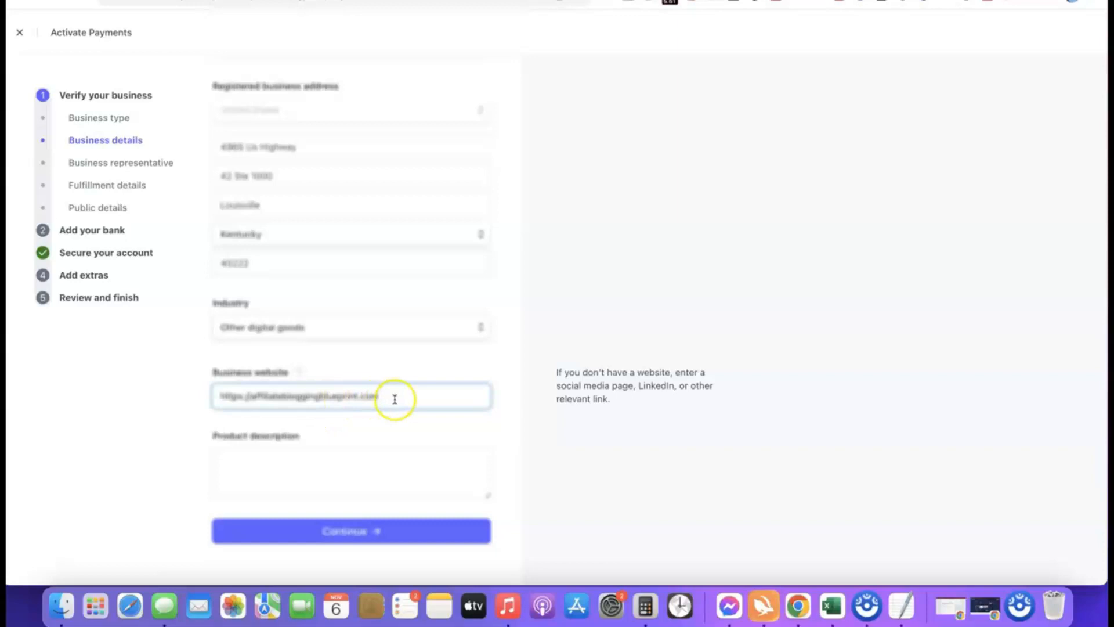
left_click(130, 404)
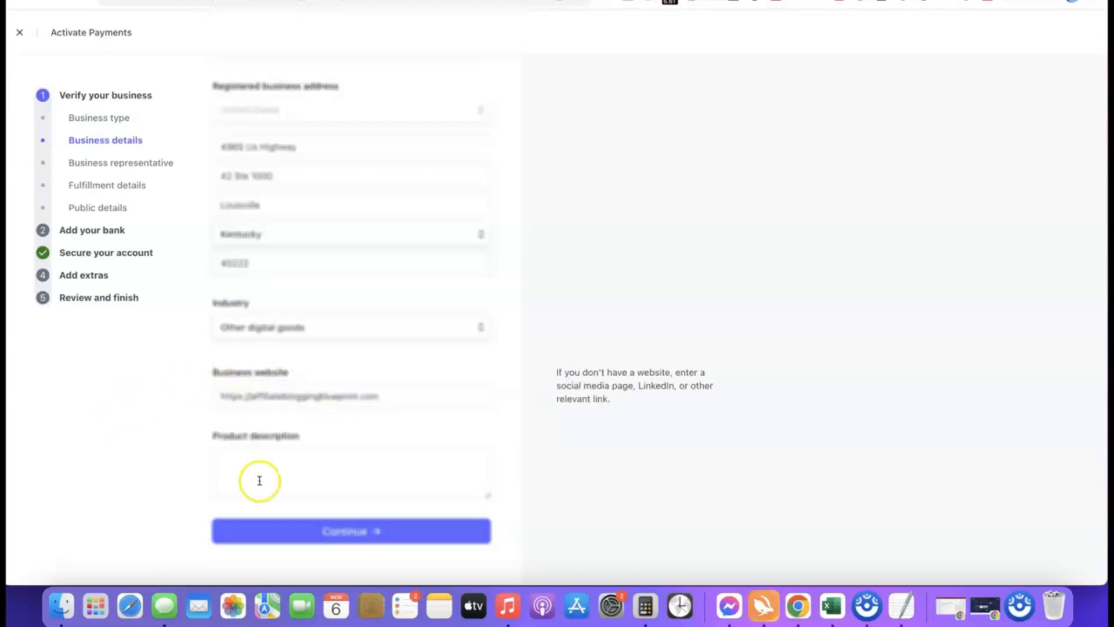
- Enter the product description "Our product is a digital course training we sell to our site visitors." and continue to the personal details
left_click(281, 453)
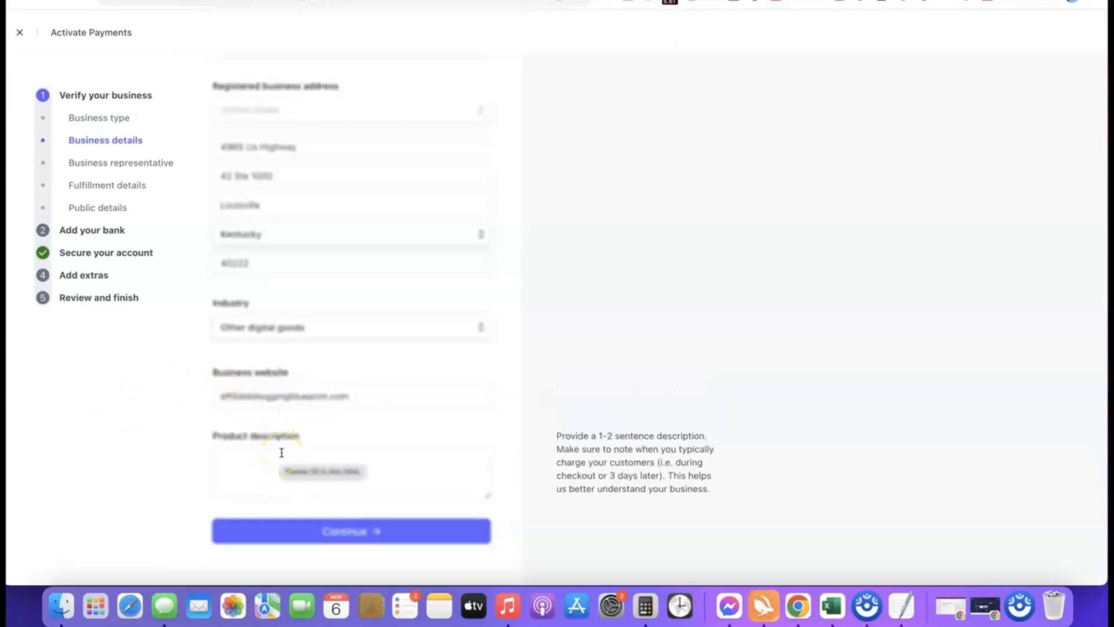
type("Our product is a digital course training we sell to our site visitors.")
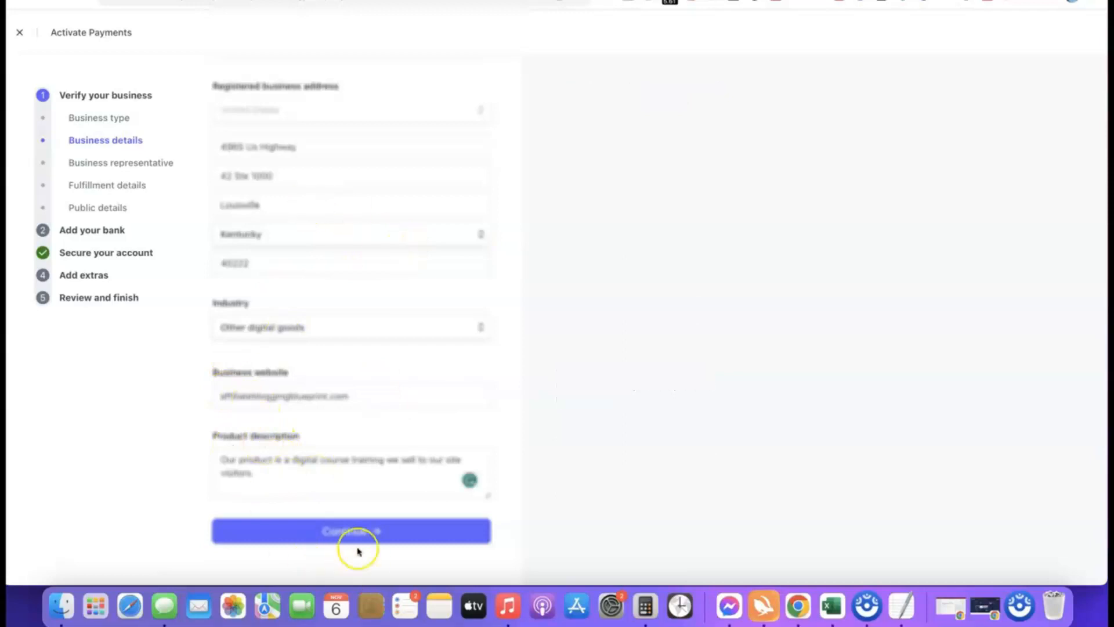
left_click(335, 532)
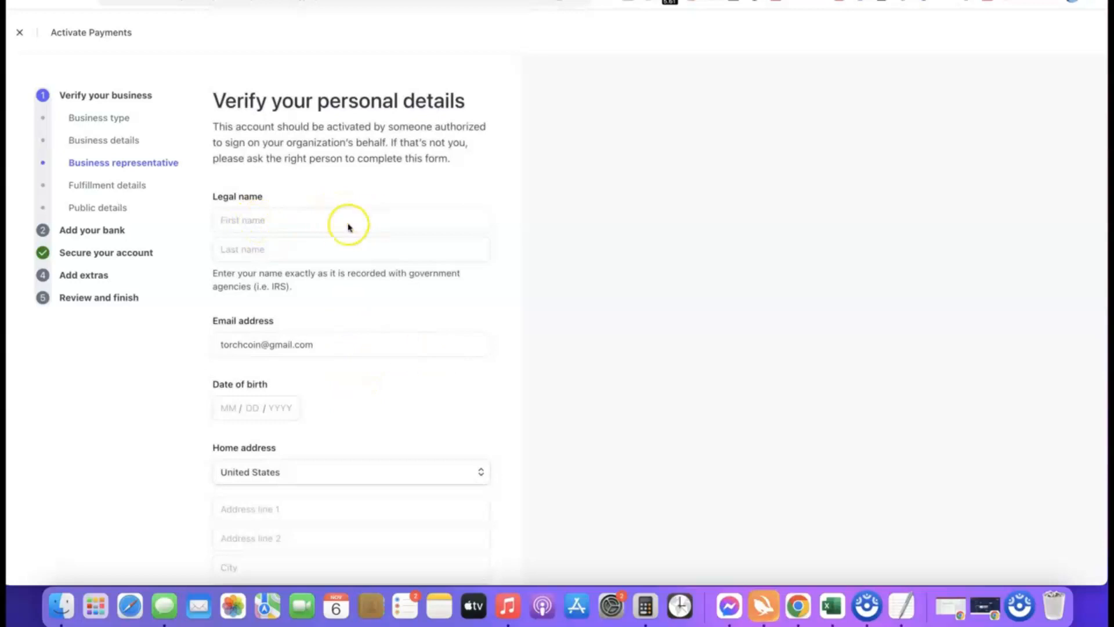
- Examine the representative's personal details form, including the country choices for home address and phone number and the Social Security number requirement
scroll(310, 401, "down", 1)
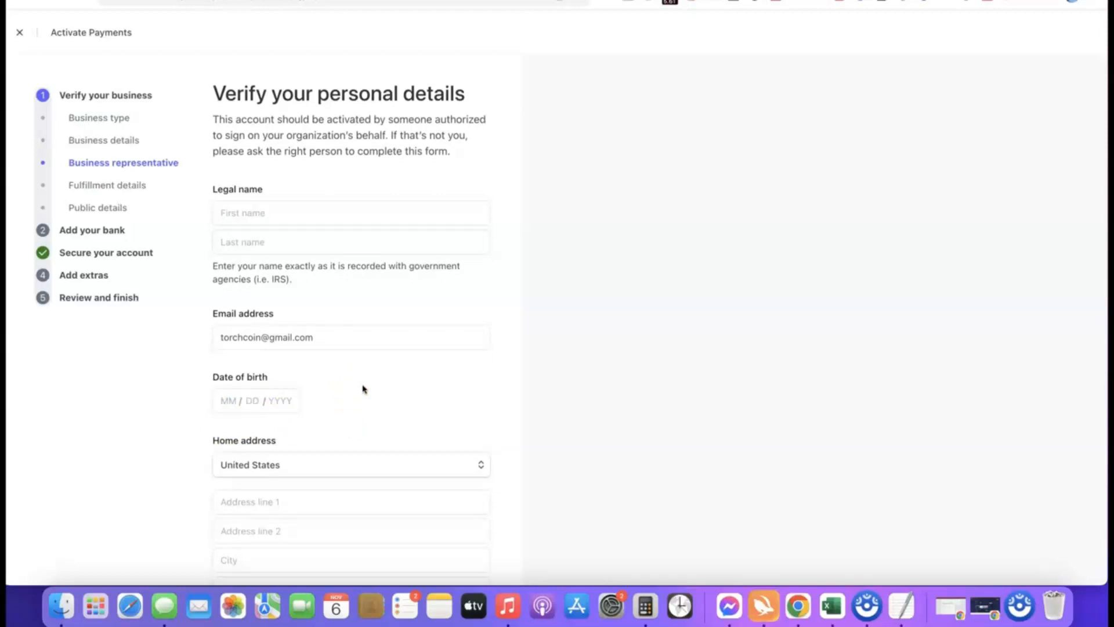
scroll(383, 406, "down", 4)
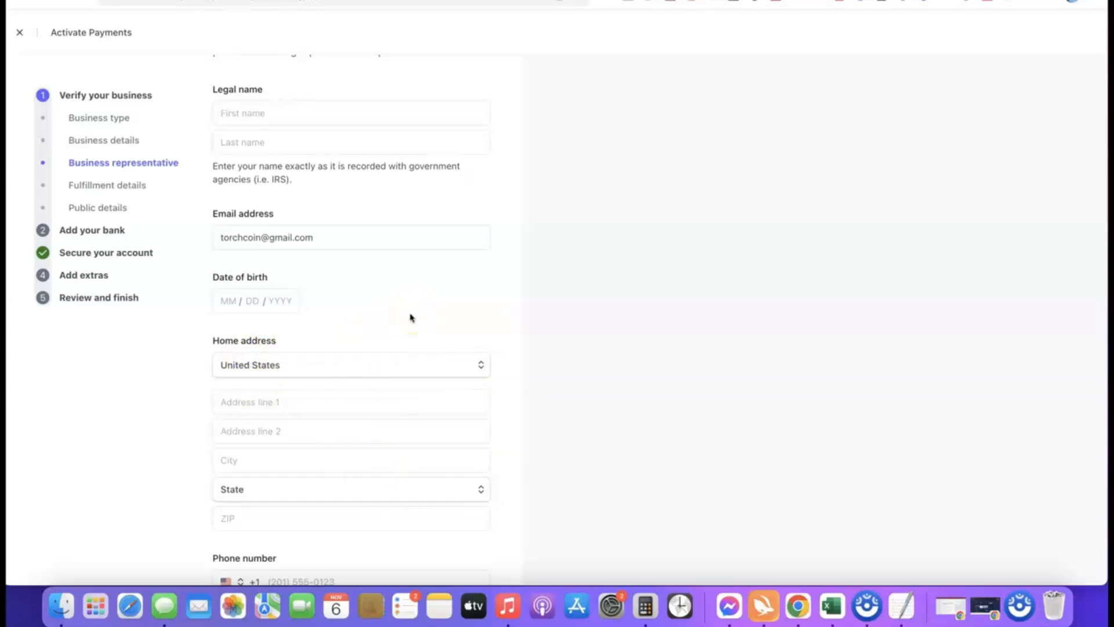
left_click(480, 366)
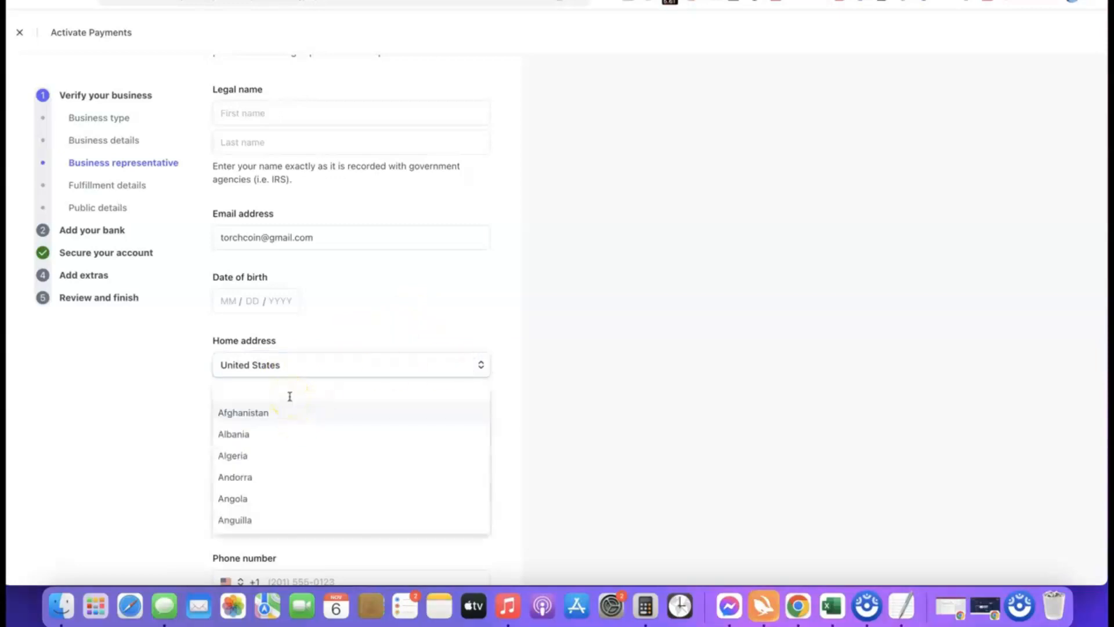
left_click(308, 361)
scroll(343, 356, "down", 1)
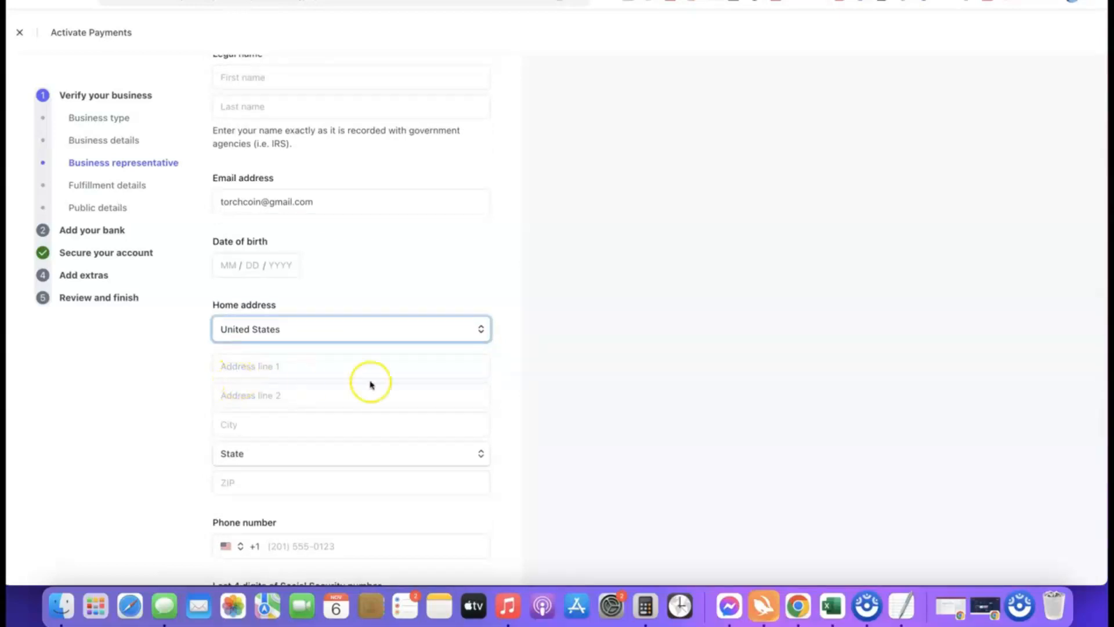
scroll(370, 384, "down", 2)
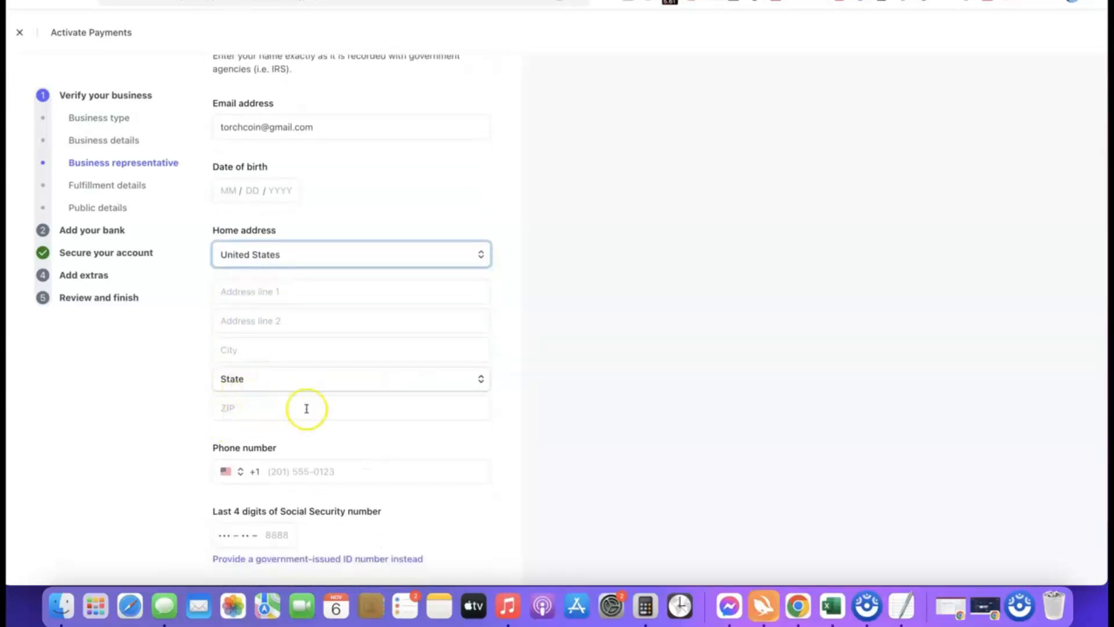
scroll(331, 403, "down", 1)
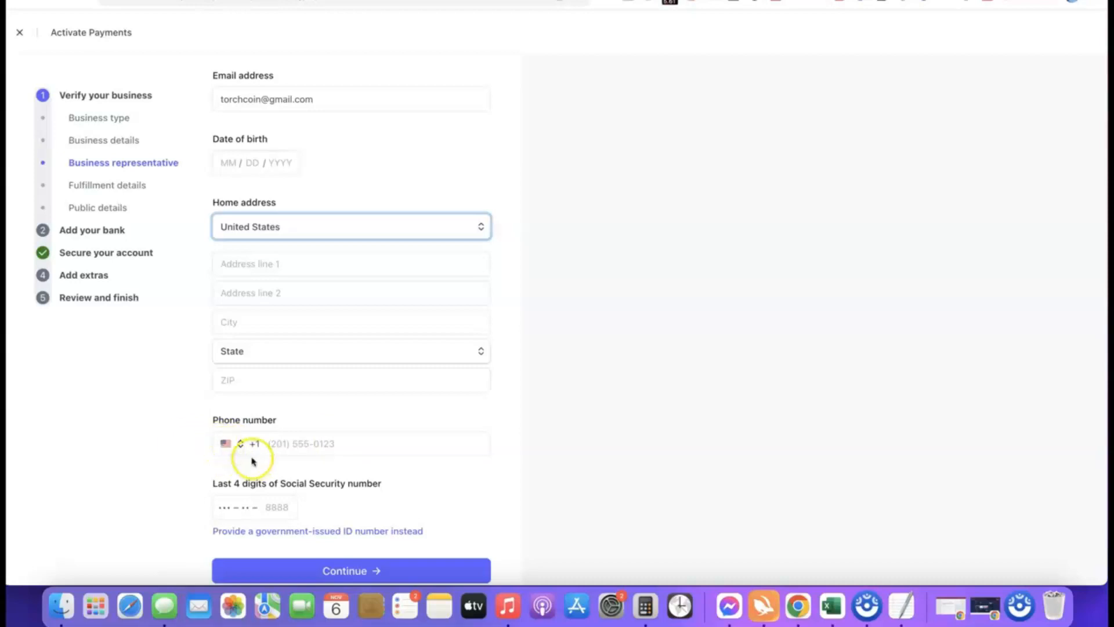
left_click(231, 443)
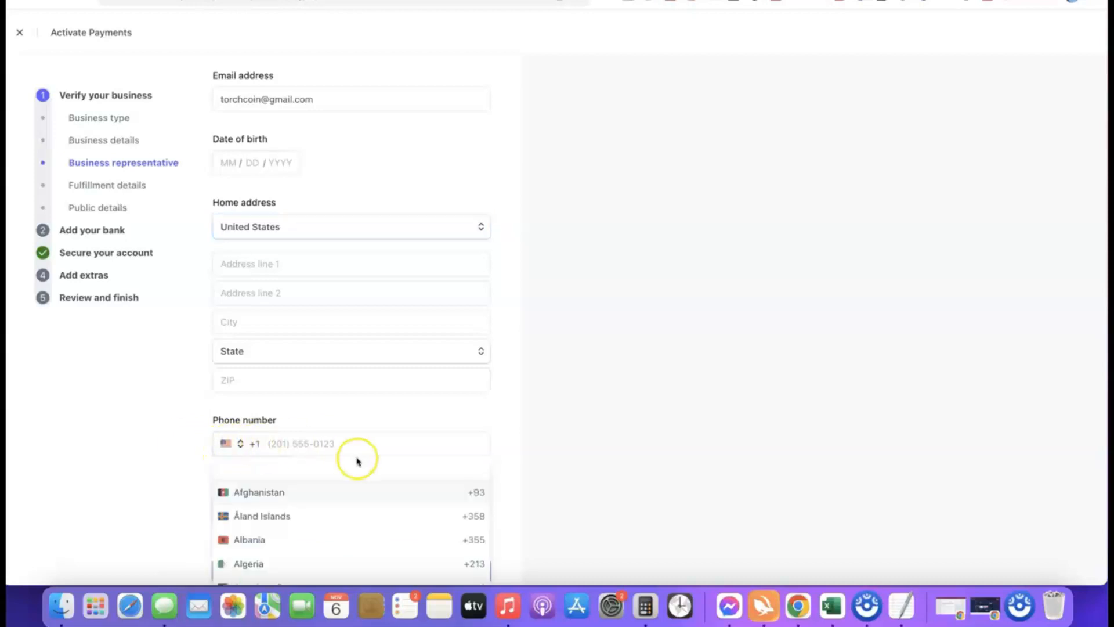
left_click(513, 454)
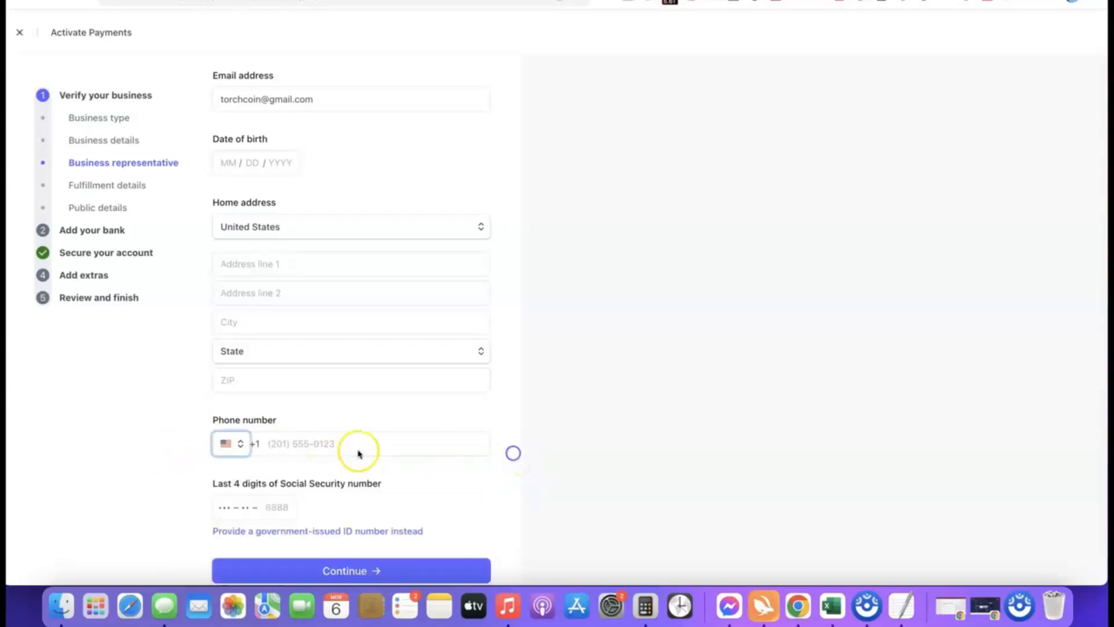
scroll(460, 438, "down", 1)
scroll(460, 438, "down", 1)
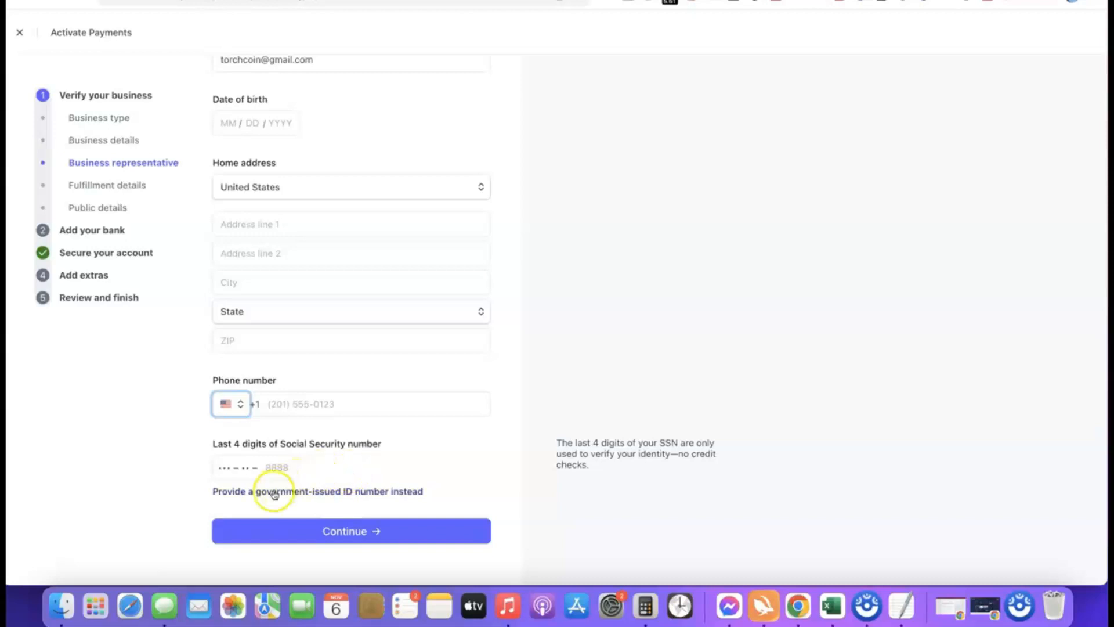
scroll(194, 448, "up", 5)
scroll(193, 450, "down", 5)
scroll(201, 449, "right", 3)
scroll(200, 450, "right", 5)
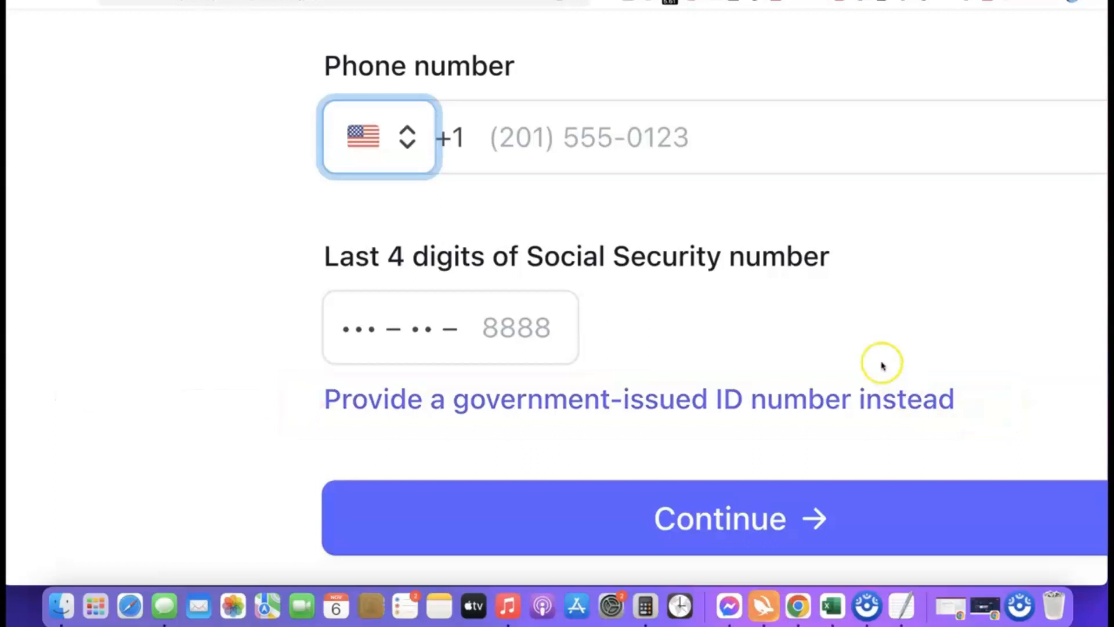
- Switch identity verification to a government-issued ID number and set its issuing country to NG
left_click(317, 492)
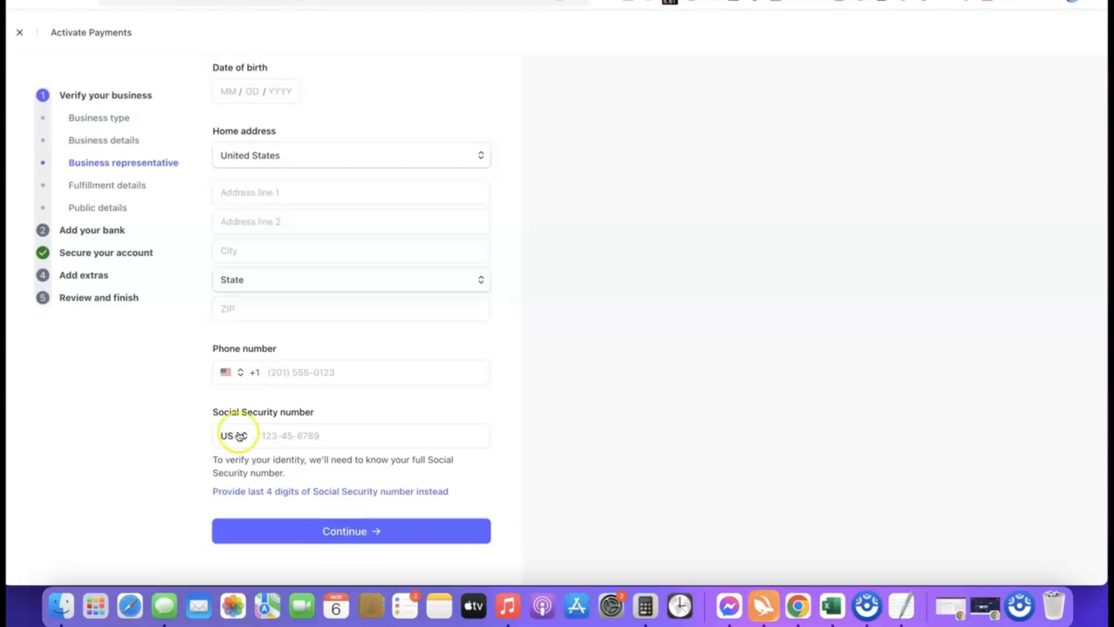
left_click(239, 436)
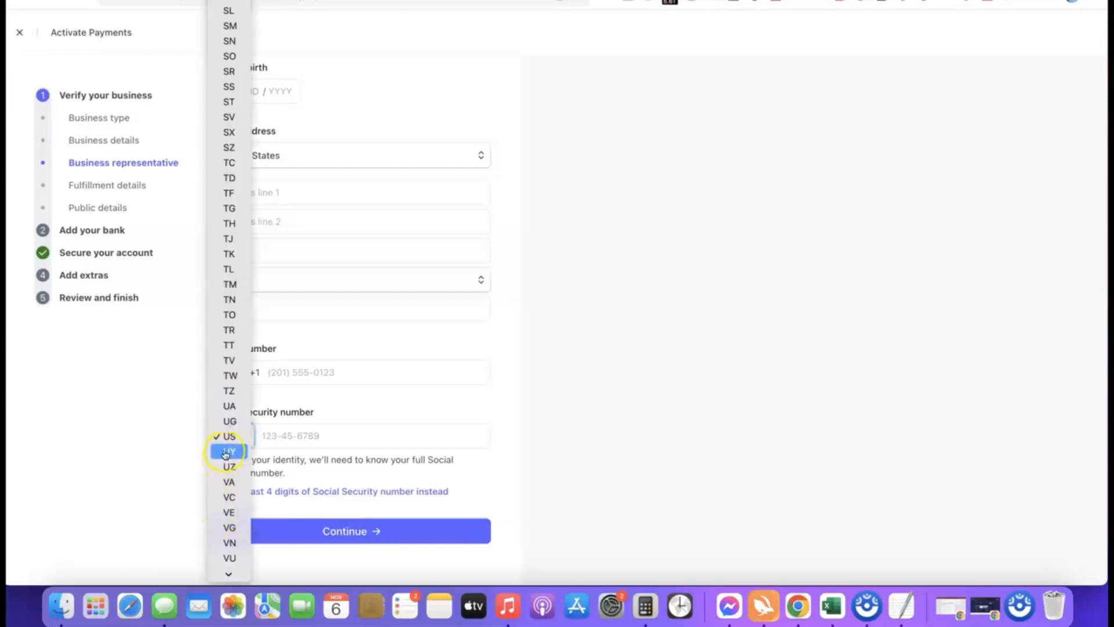
scroll(227, 235, "down", 2)
scroll(226, 237, "down", 1)
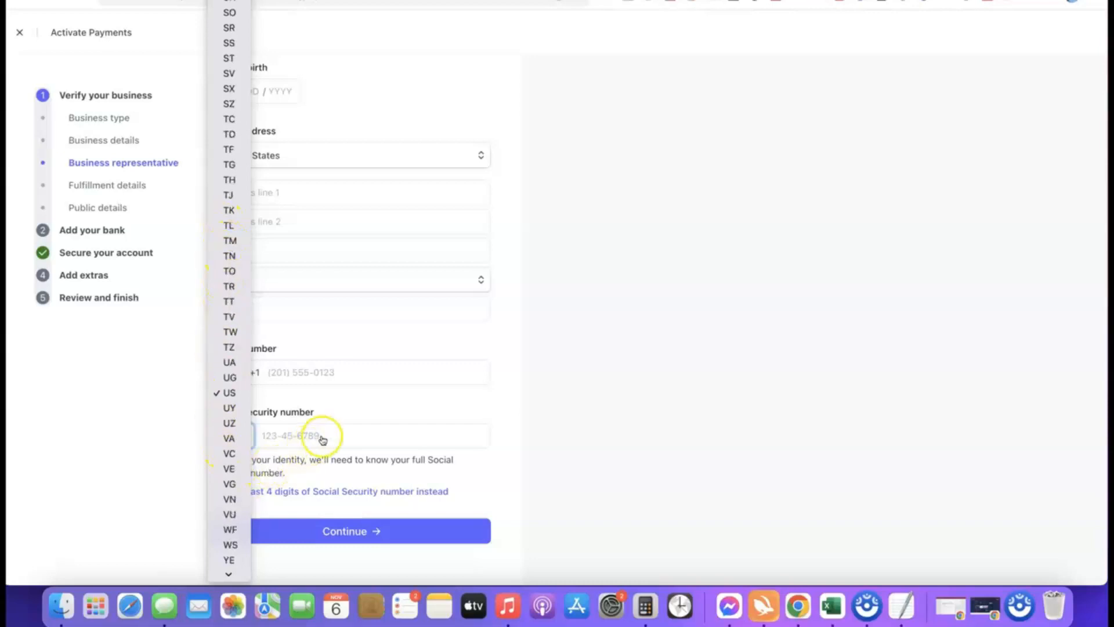
left_click(505, 434)
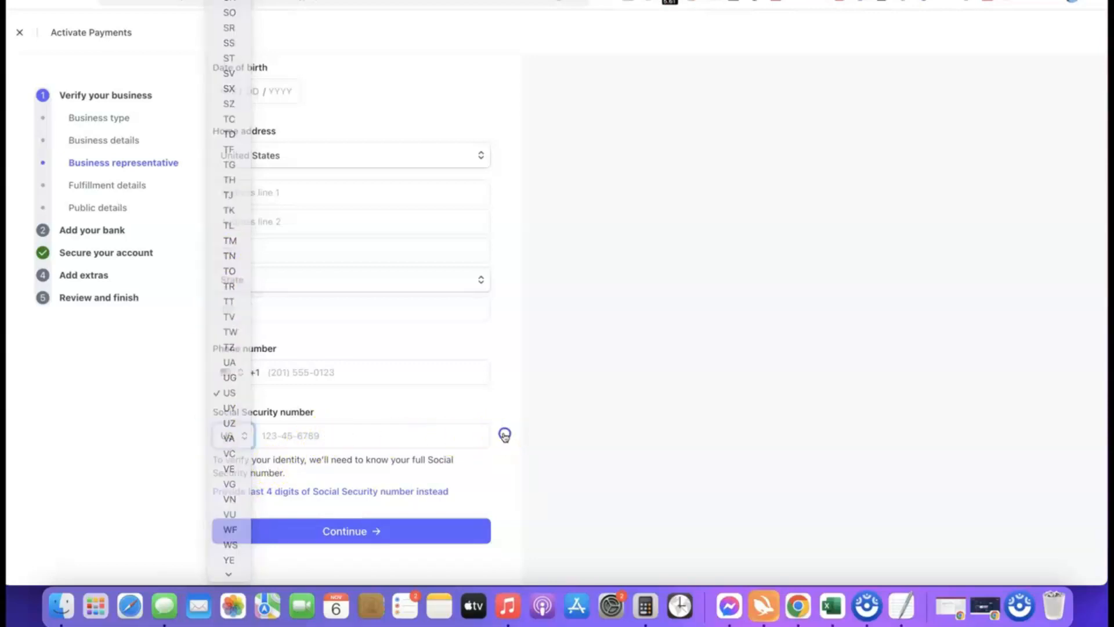
left_click(233, 436)
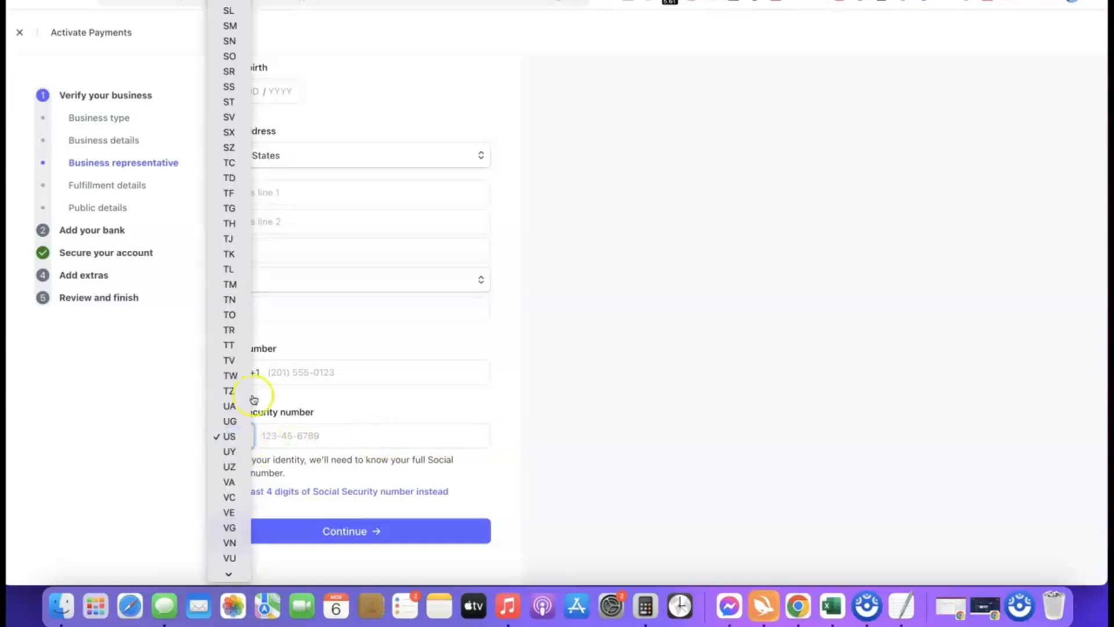
scroll(235, 406, "down", 3)
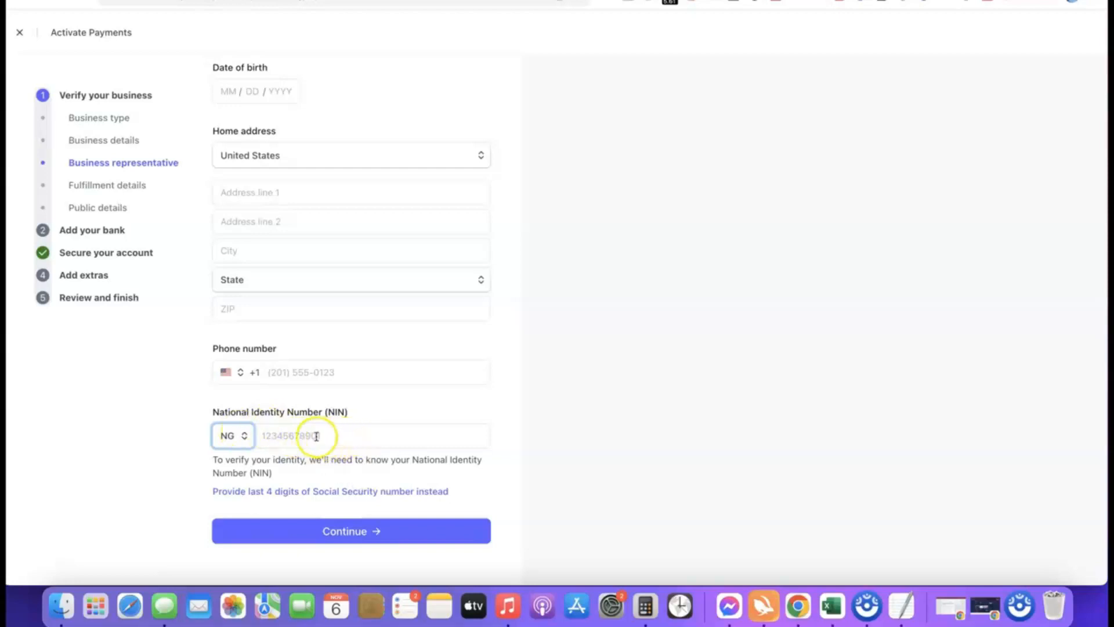
- Set the phone number's country code to Nigeria (+234) and continue to the fulfillment details
left_click(226, 373)
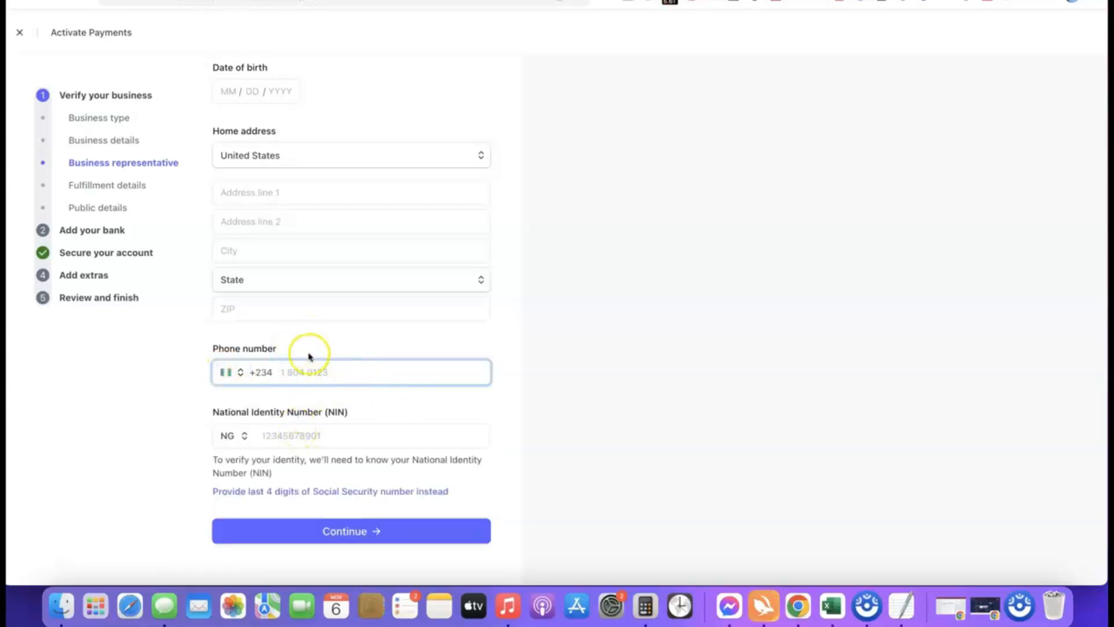
scroll(304, 346, "up", 2)
scroll(397, 260, "down", 2)
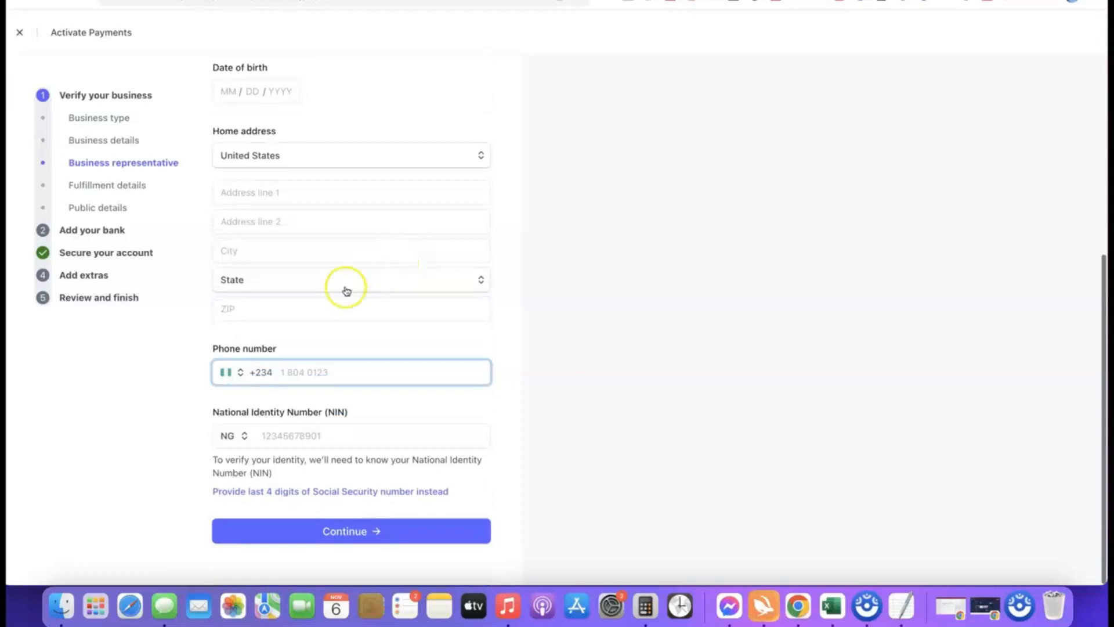
left_click(345, 537)
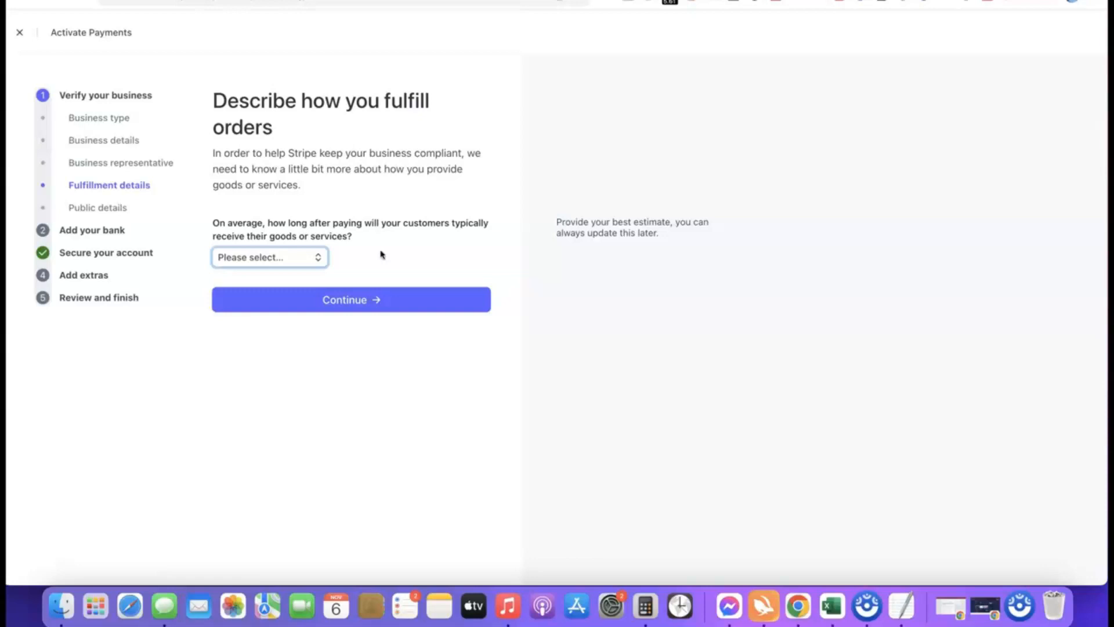
- Set the average time for customers to receive their goods to Within one day and continue to the public details
left_click(293, 262)
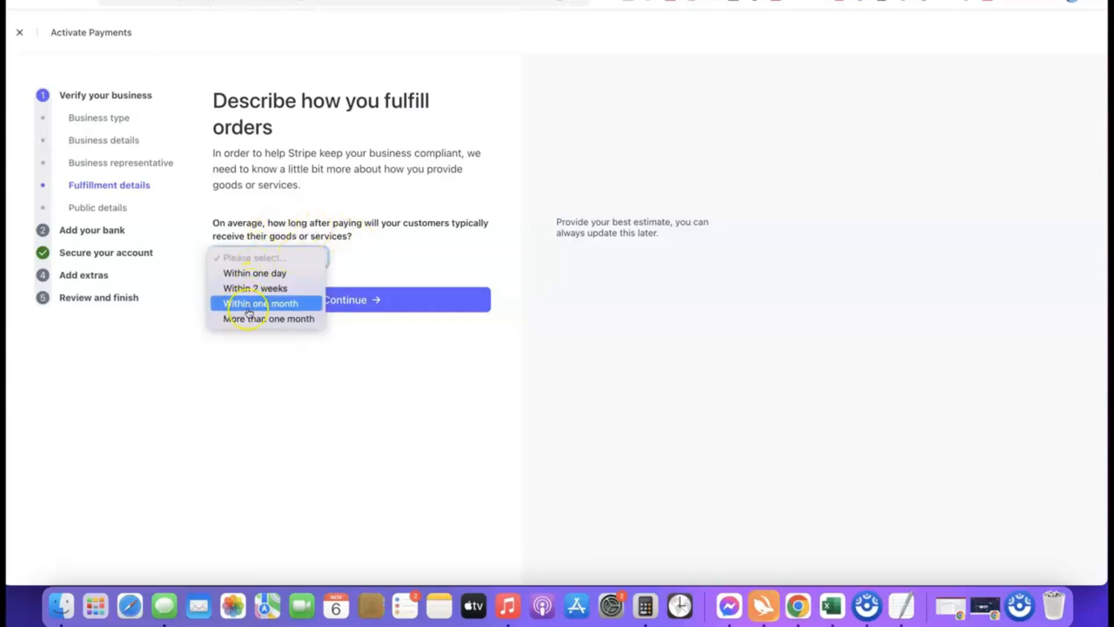
left_click(271, 290)
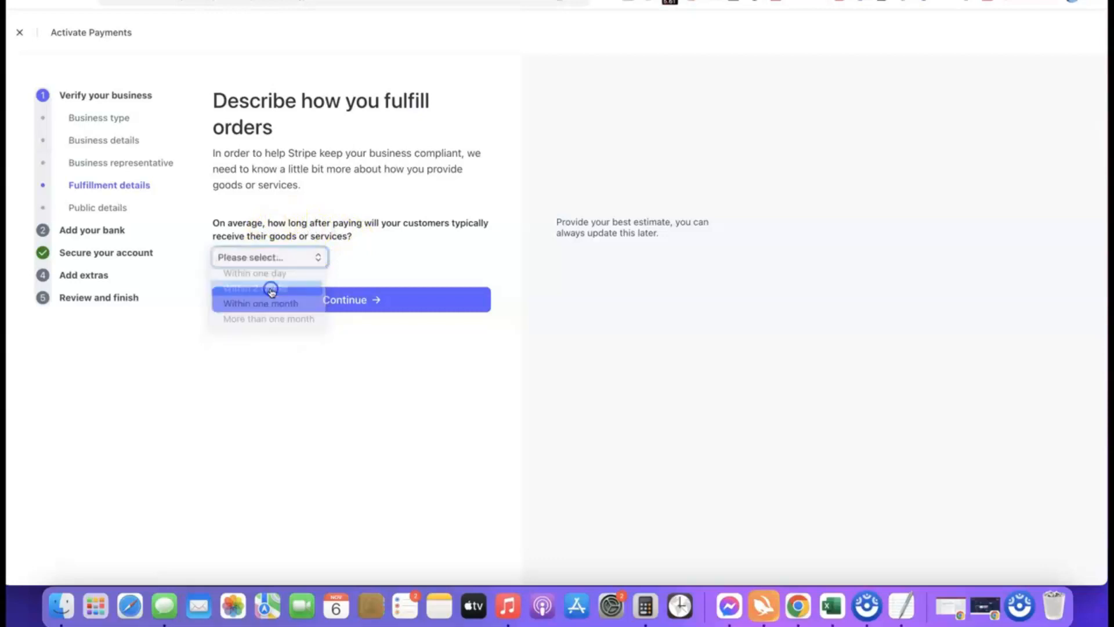
left_click(290, 259)
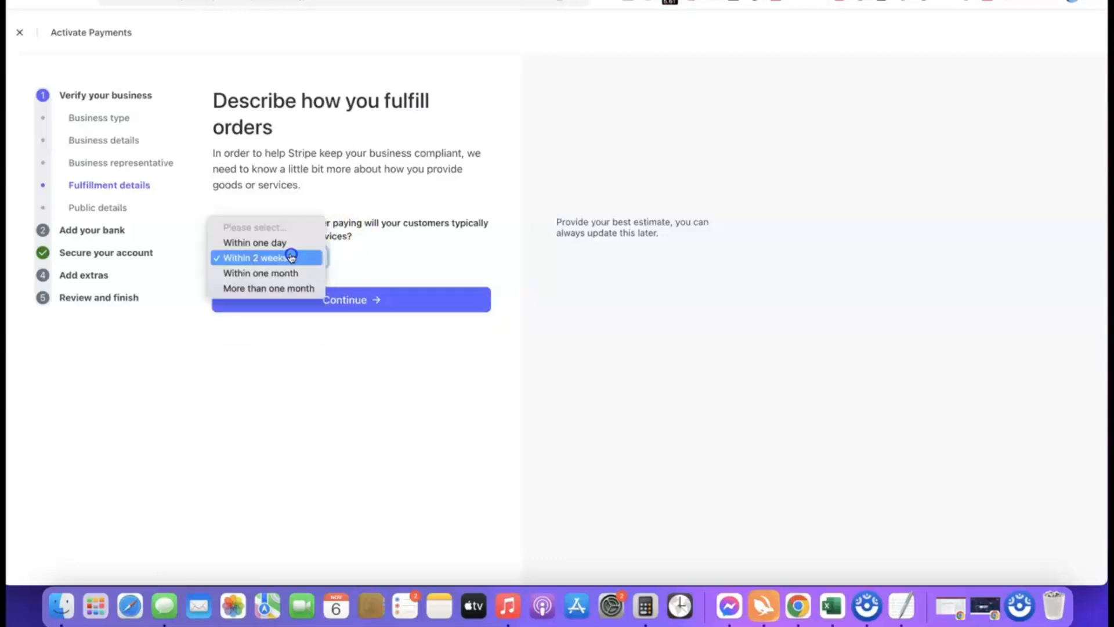
left_click(255, 242)
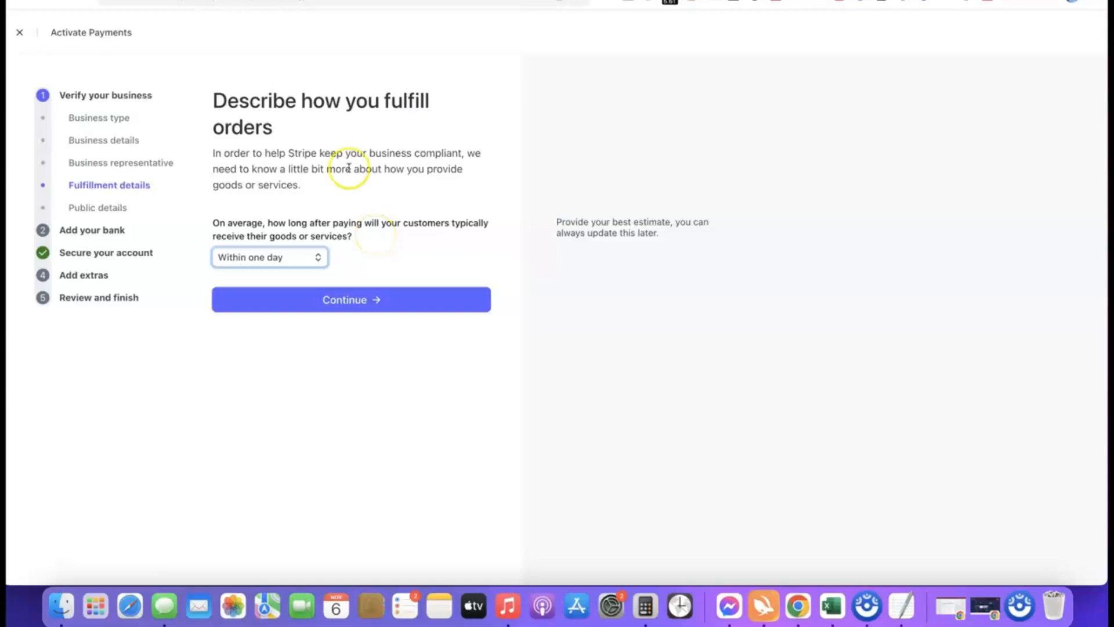
left_click(346, 300)
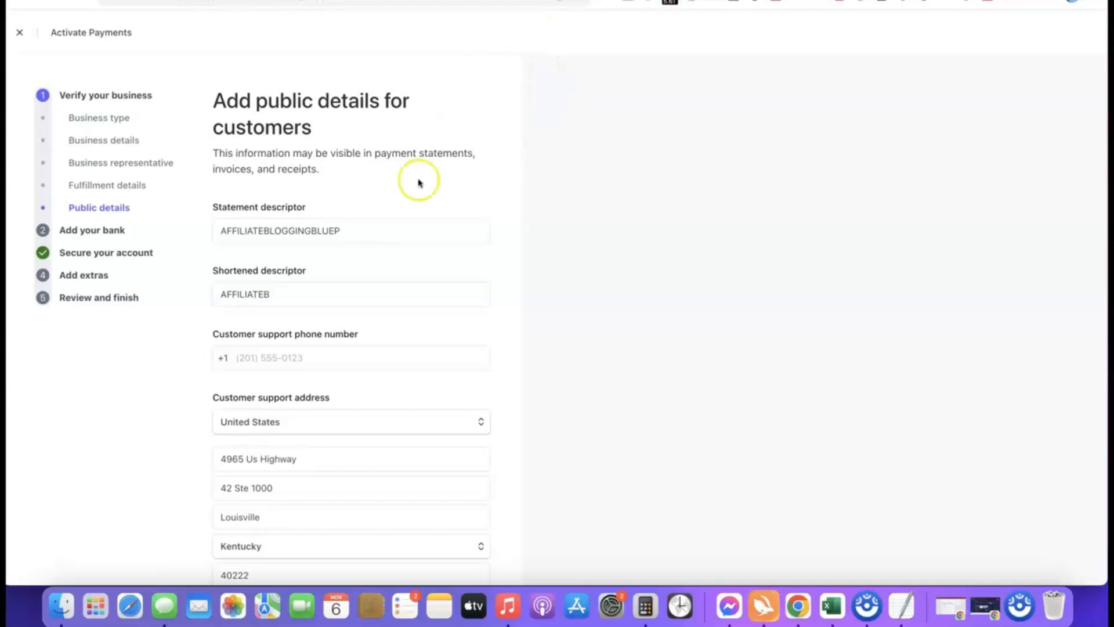
- Review the prefilled statement descriptors and customer support details, and continue to the bank setup
mouse_move(290, 199)
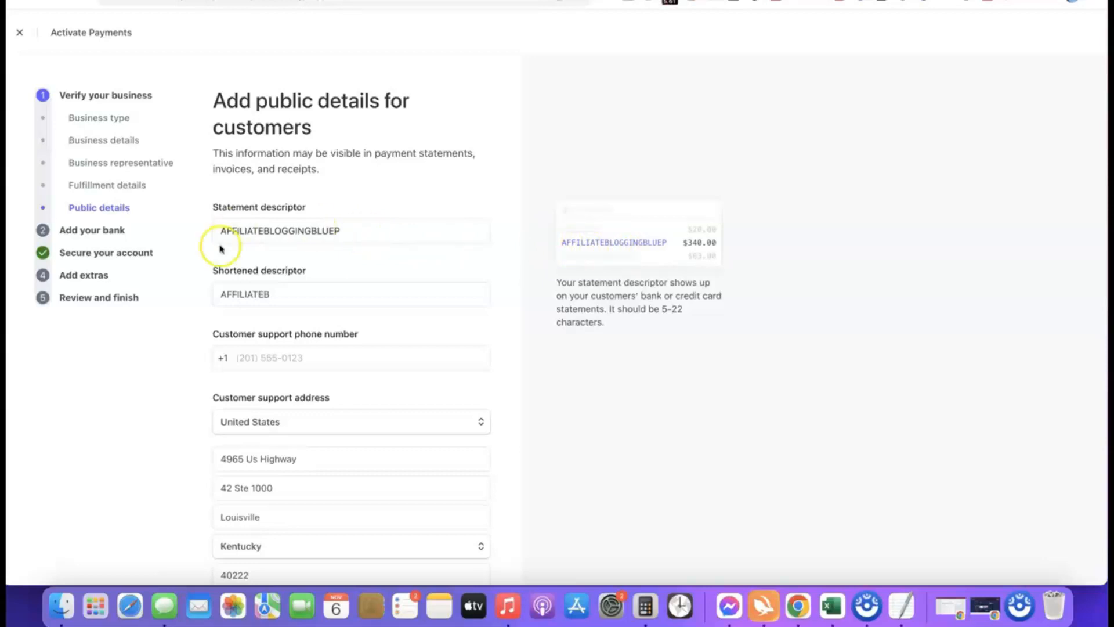
left_click(306, 300)
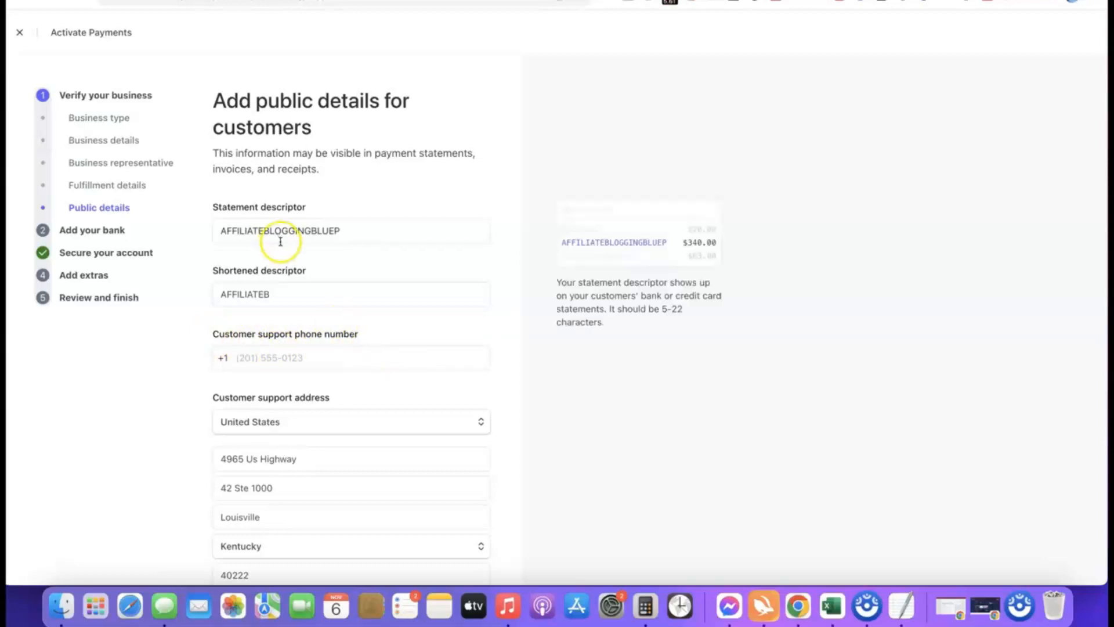
scroll(281, 232, "down", 3)
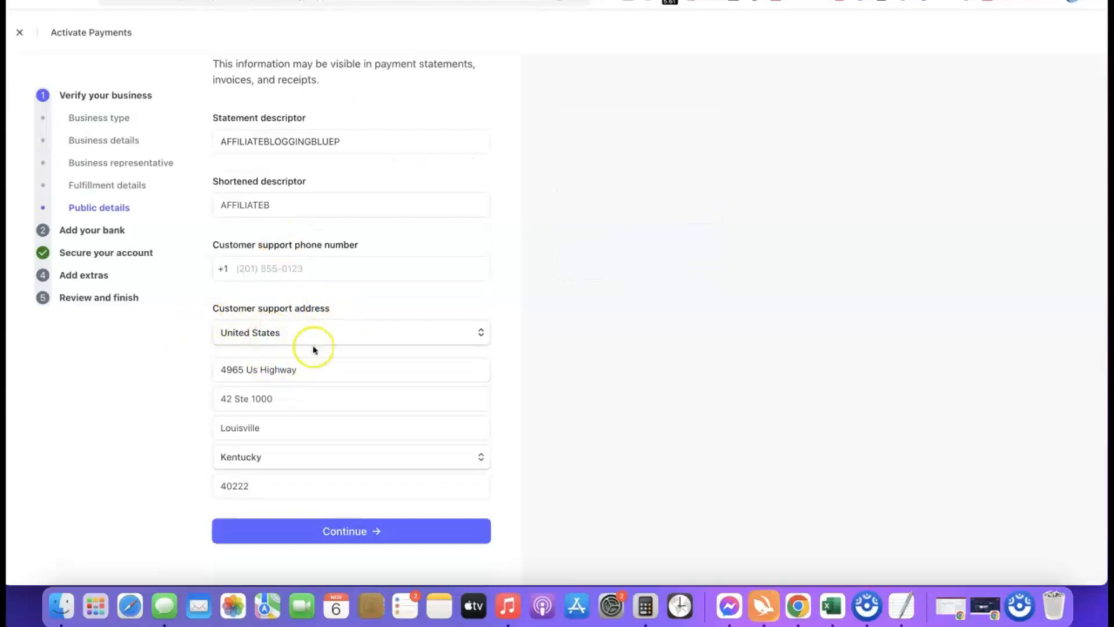
scroll(299, 346, "up", 3)
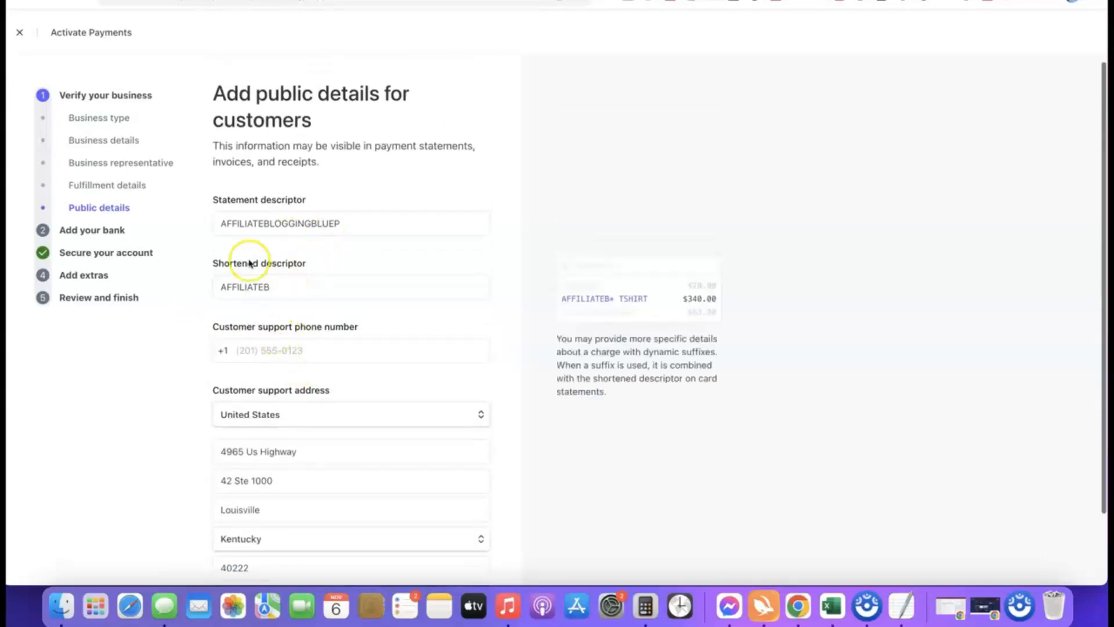
scroll(325, 195, "down", 3)
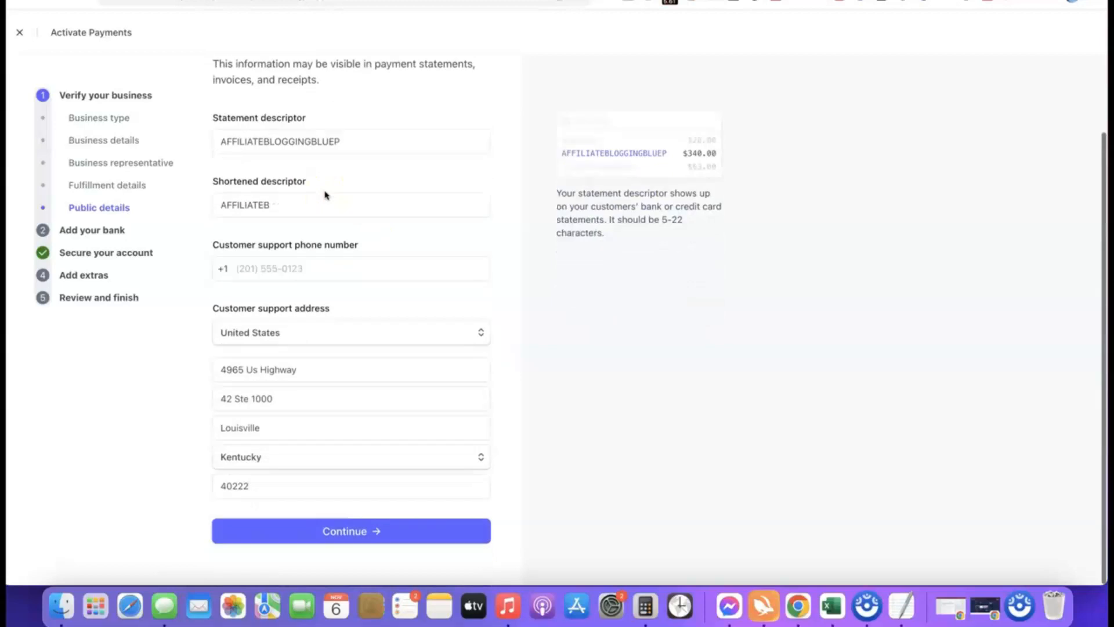
left_click(311, 531)
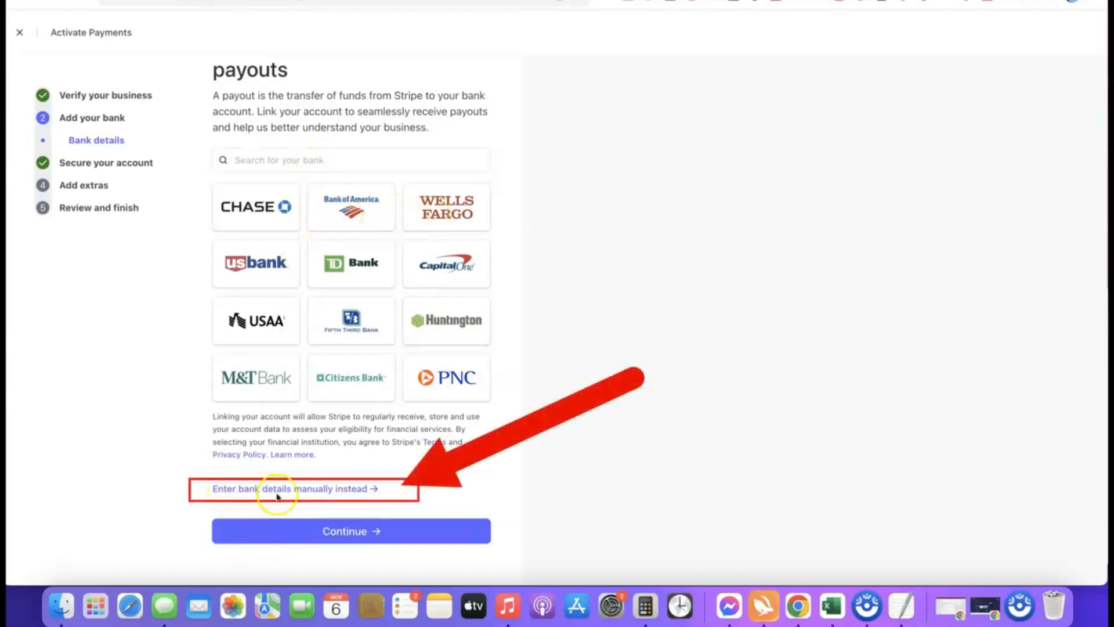
- Enter the payout bank's routing number and account number manually, save the bank account and continue
left_click(326, 490)
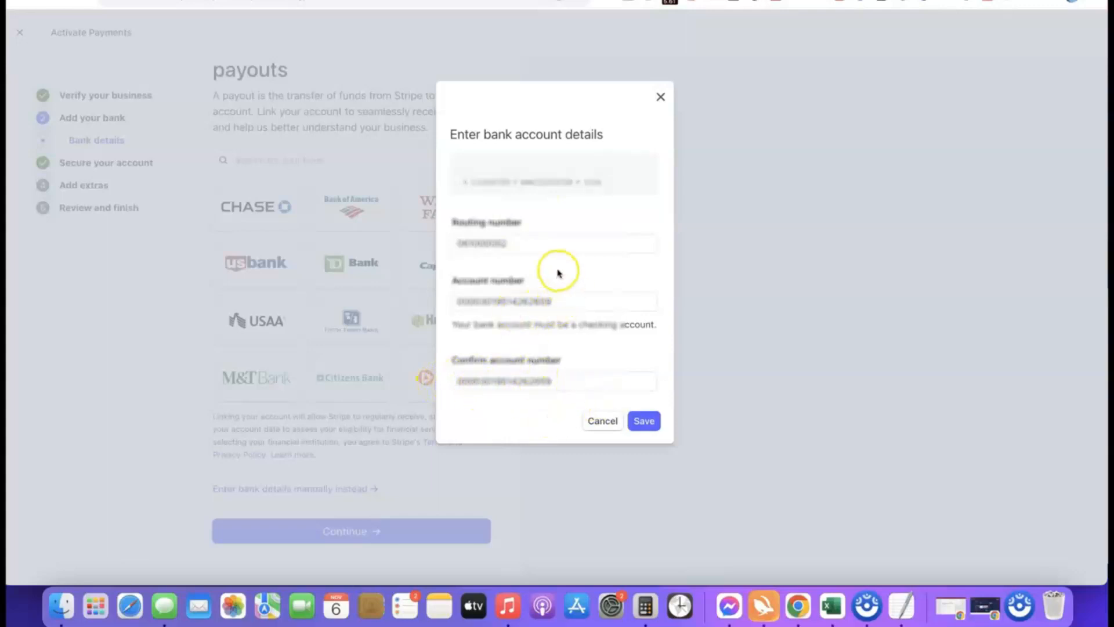
left_click(648, 423)
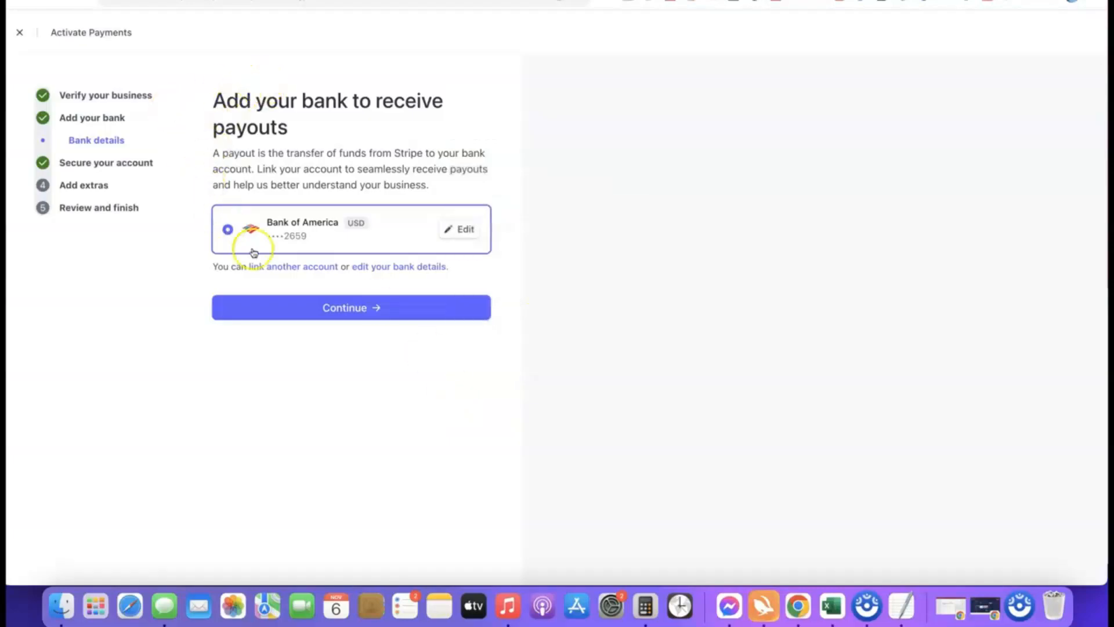
left_click(349, 309)
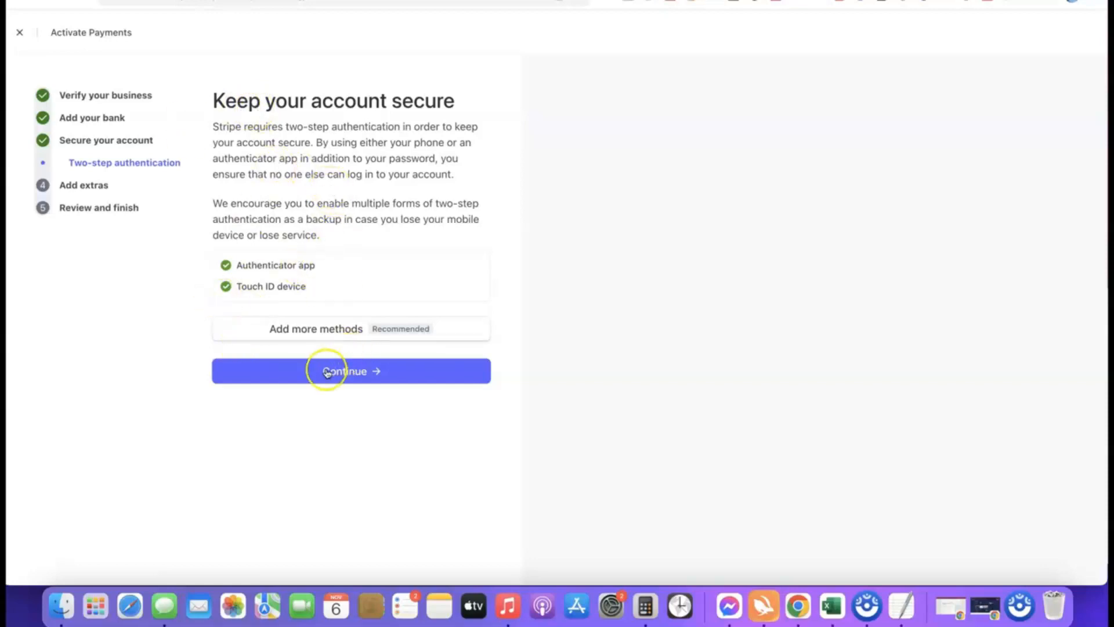
- Continue with the existing two-step authentication methods and skip the automated sales tax calculation
left_click(355, 374)
scroll(388, 181, "down", 1)
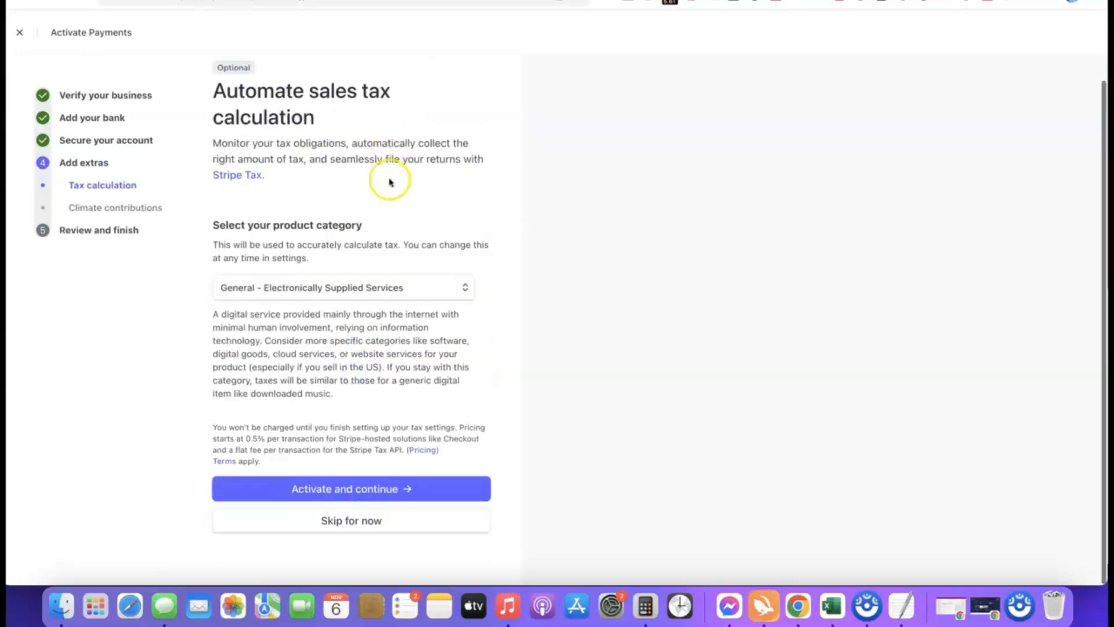
left_click(355, 523)
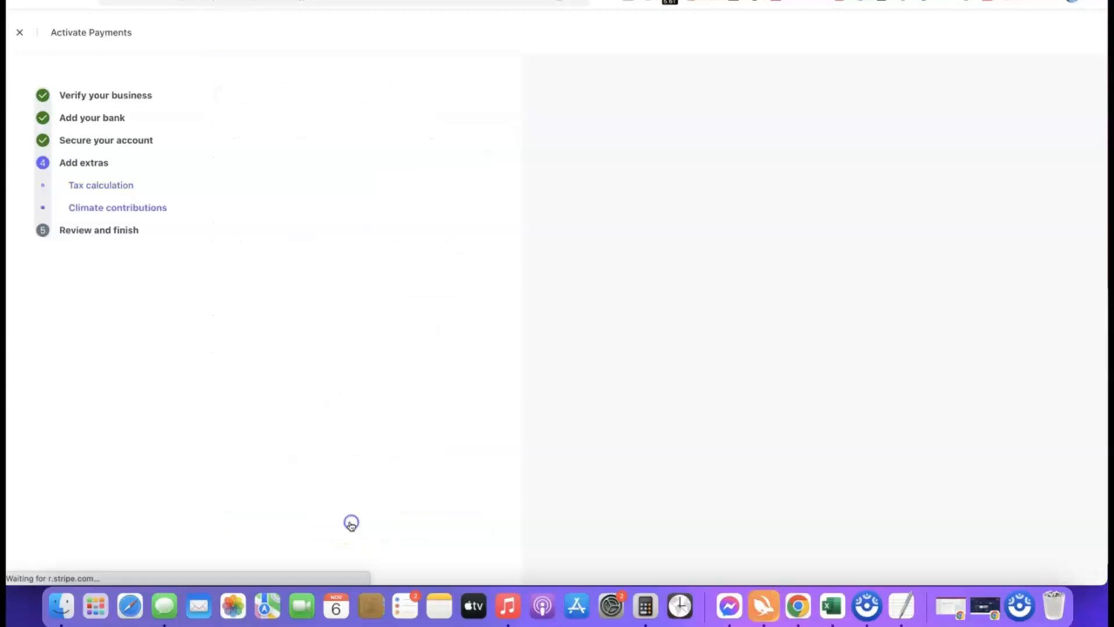
- Skip the climate contributions, review the account summary, and agree to the terms and submit the activation application
left_click(374, 531)
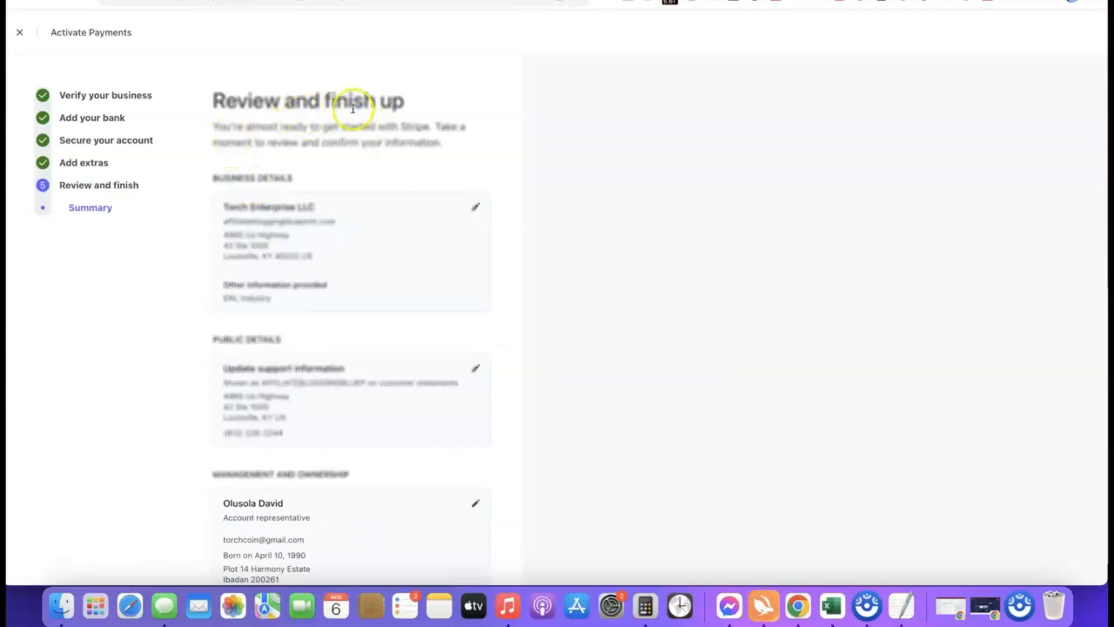
scroll(319, 89, "down", 5)
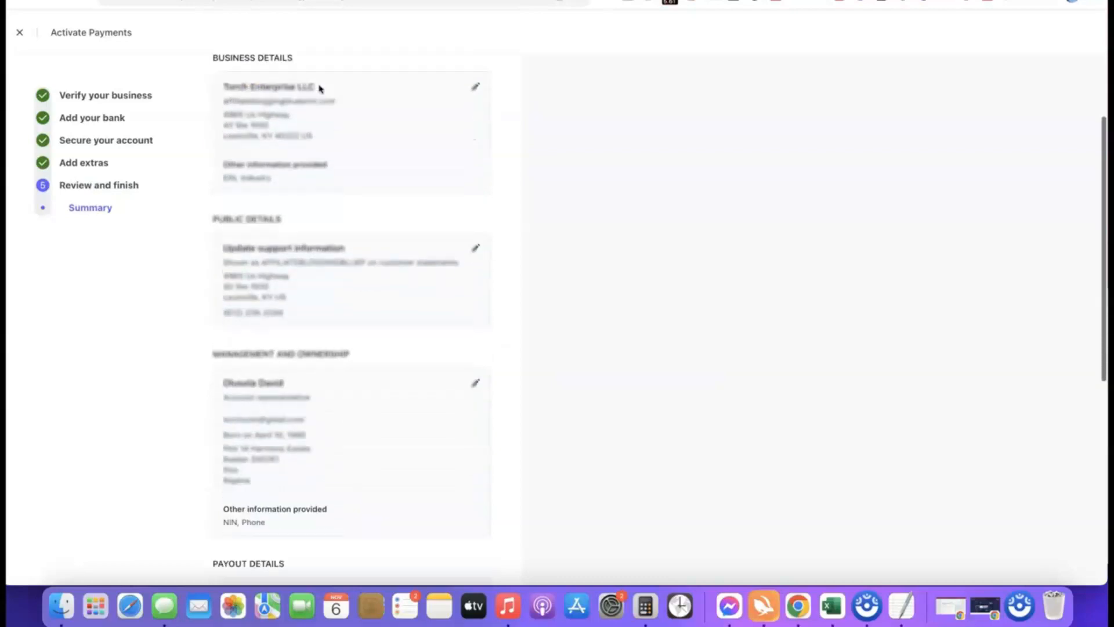
scroll(307, 87, "up", 2)
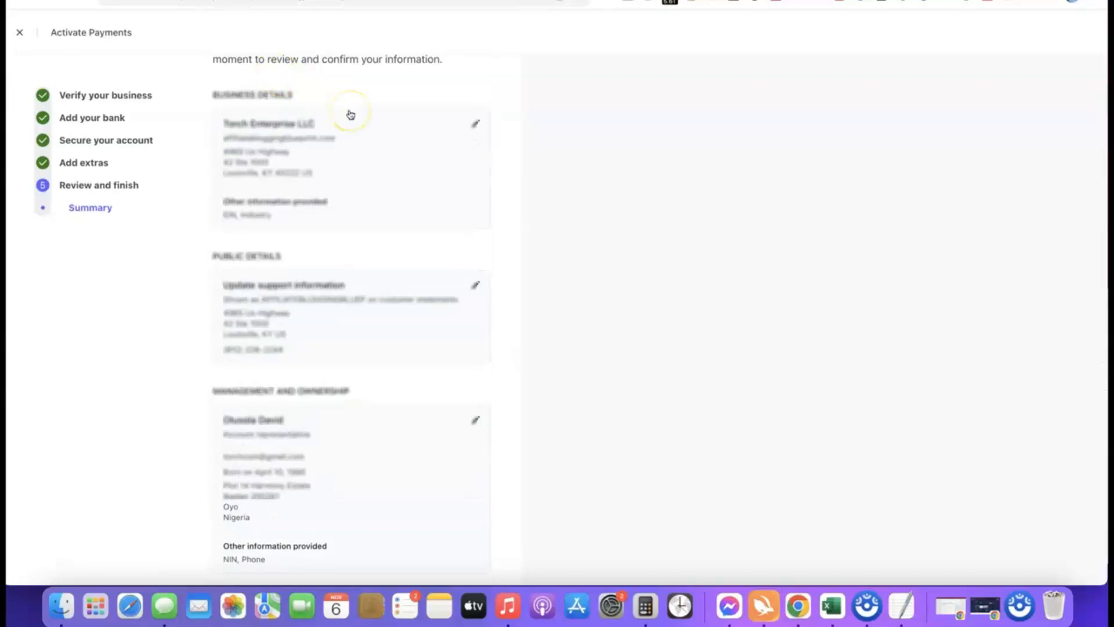
scroll(351, 114, "down", 15)
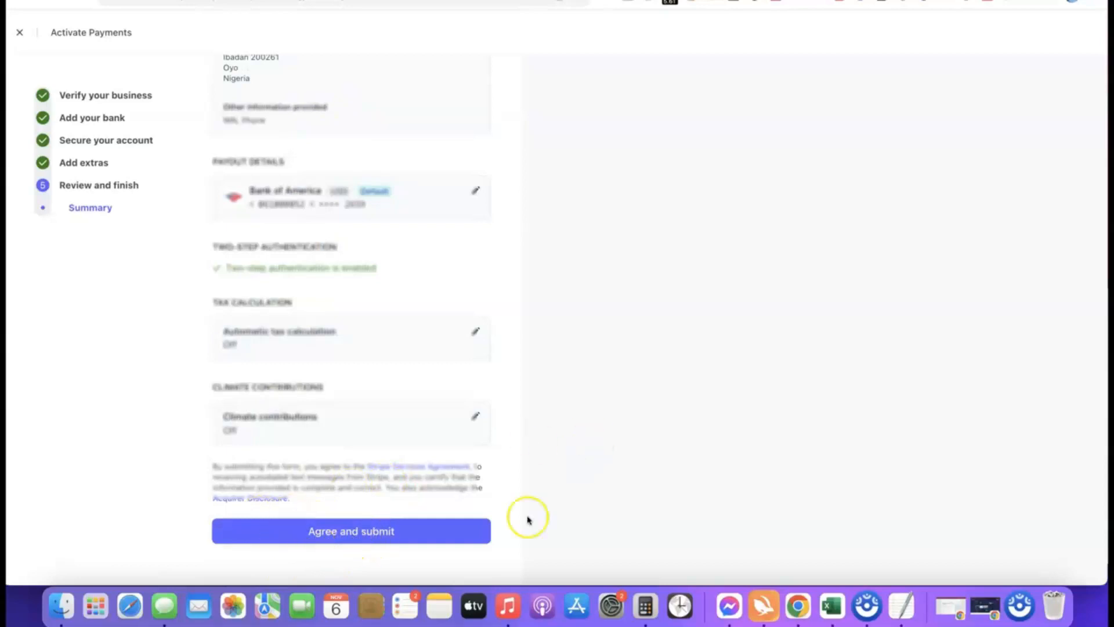
left_click(378, 535)
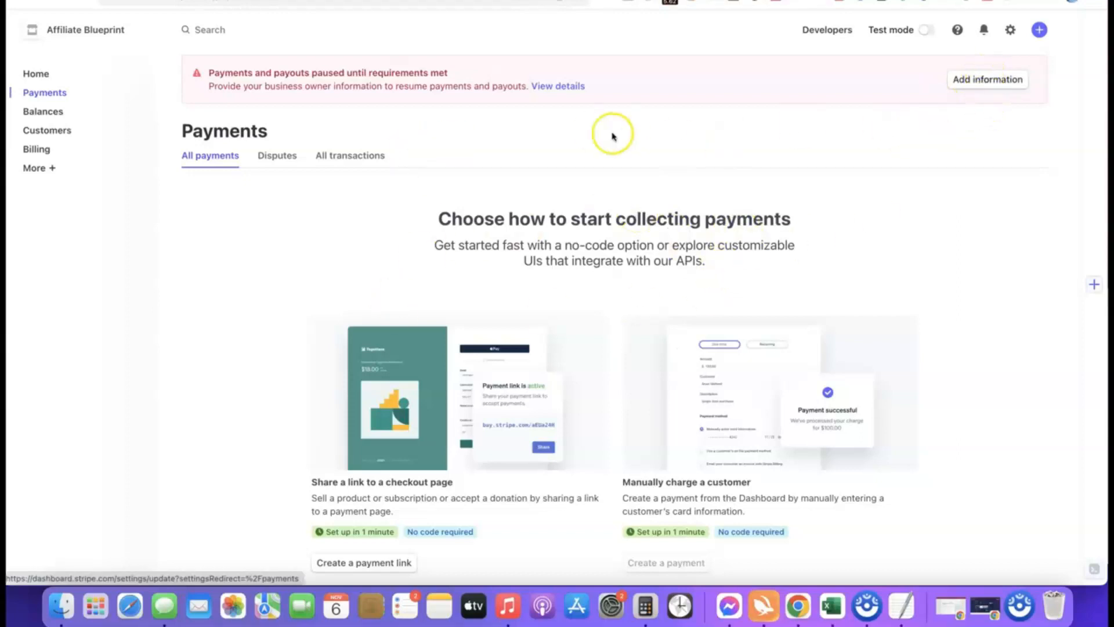
- Open the missing business owner information for updating and choose Upload a file as the ID verification method
left_click(966, 80)
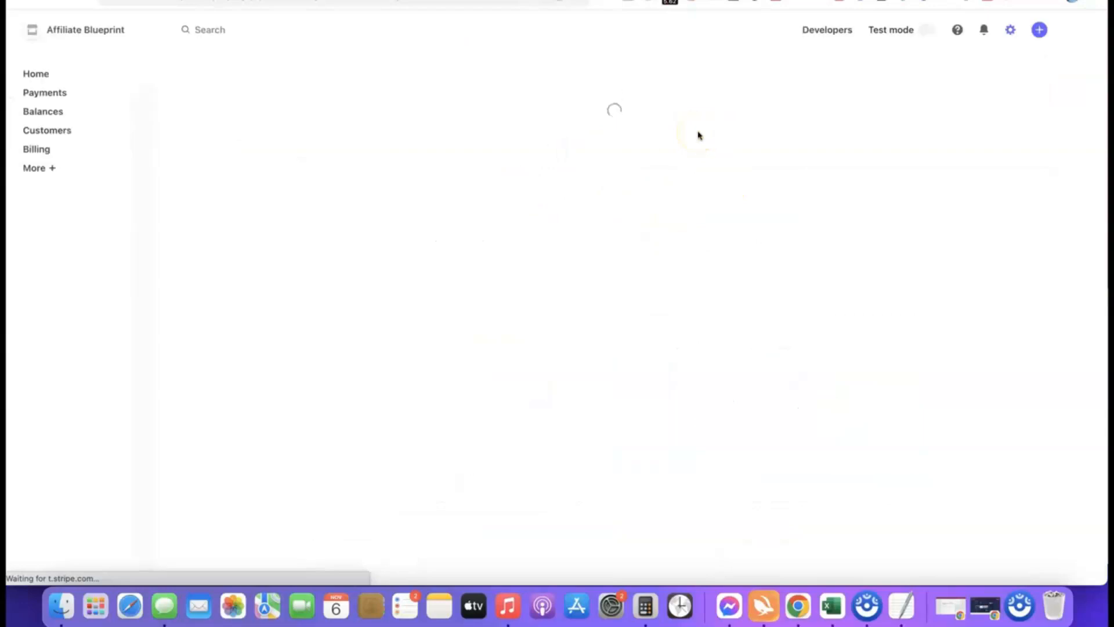
scroll(566, 154, "down", 3)
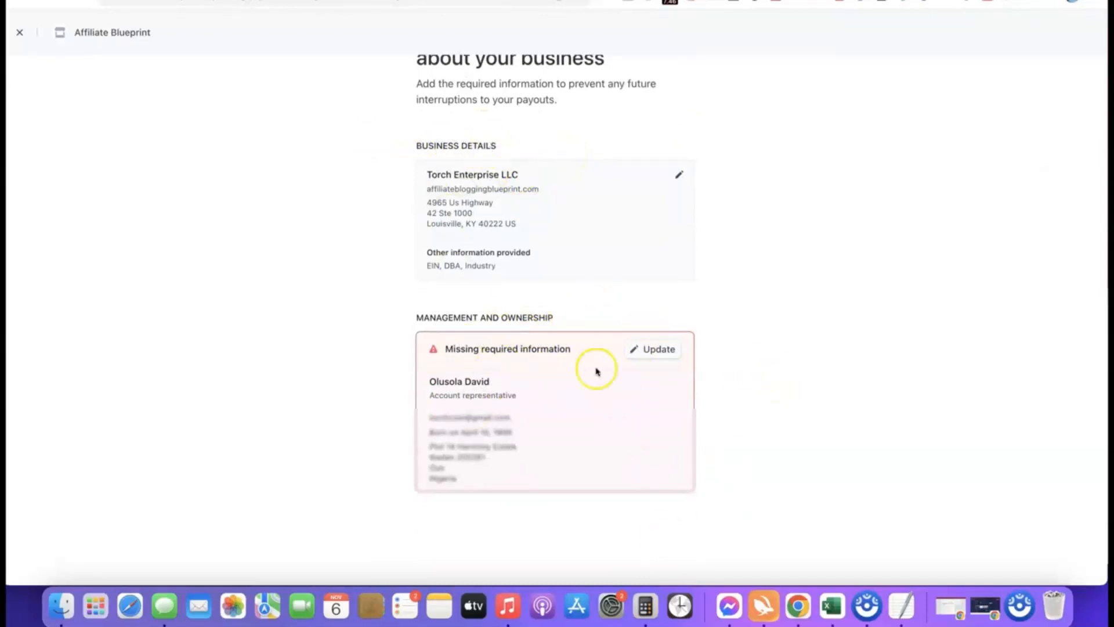
scroll(709, 435, "down", 1)
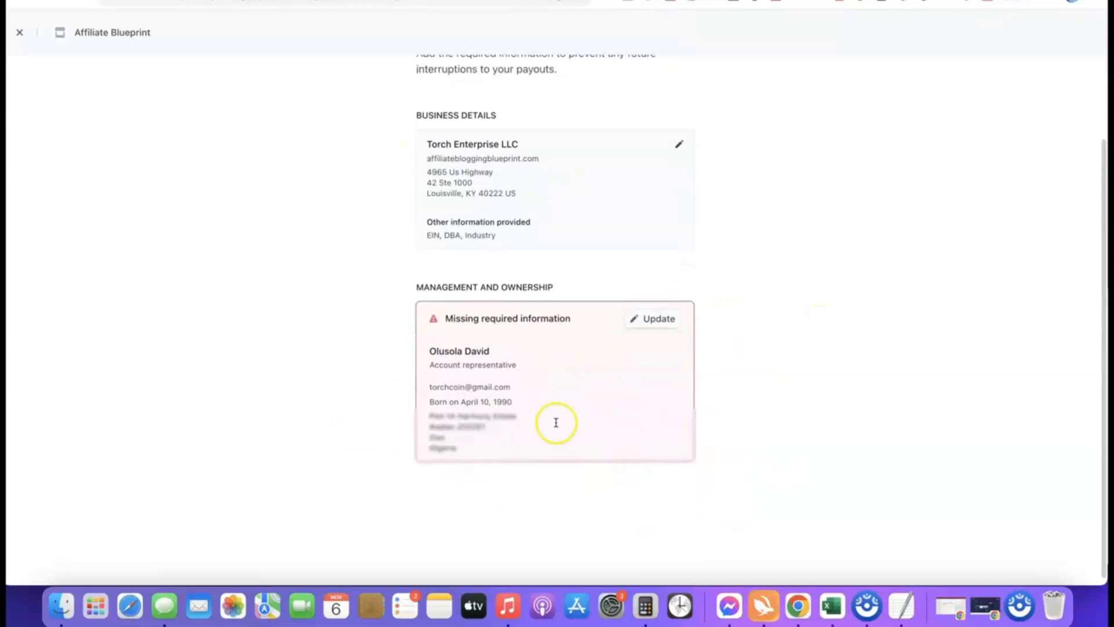
left_click(656, 318)
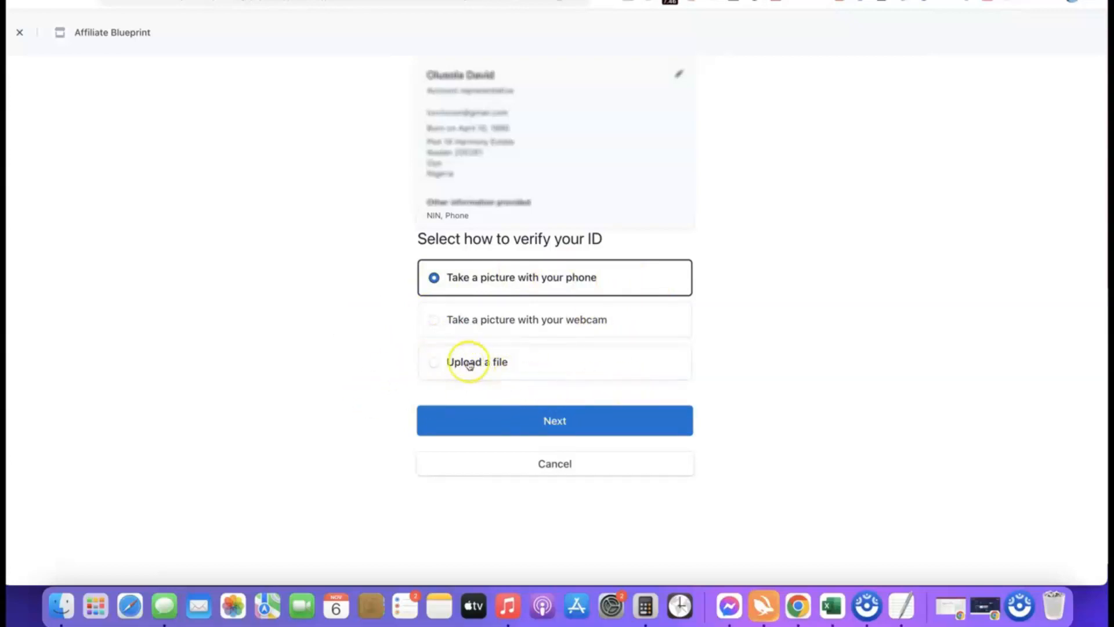
left_click(442, 362)
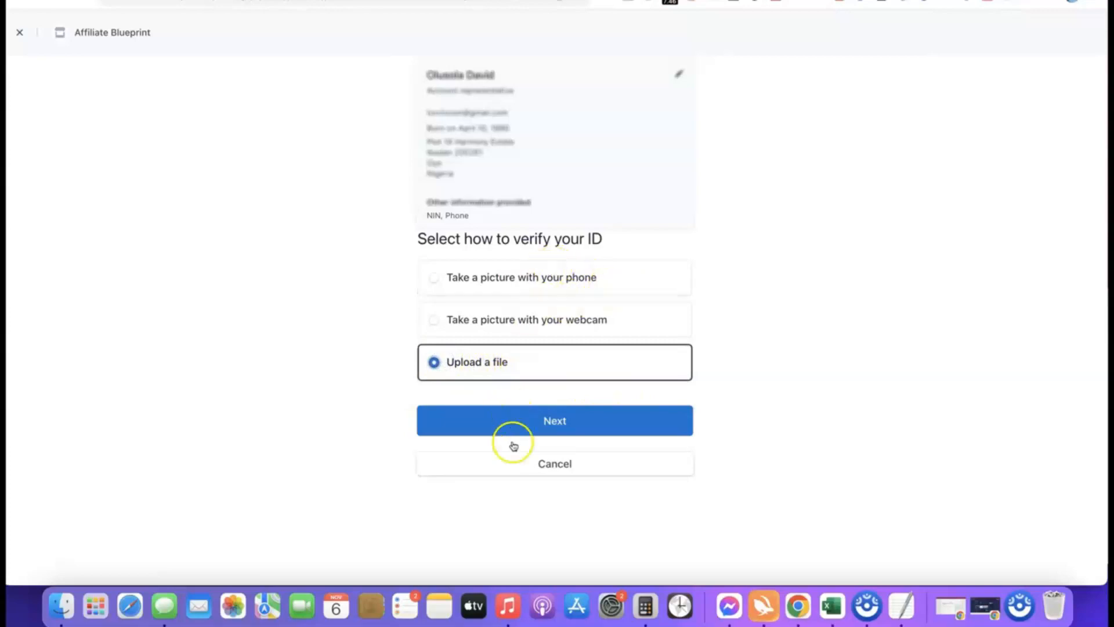
left_click(548, 421)
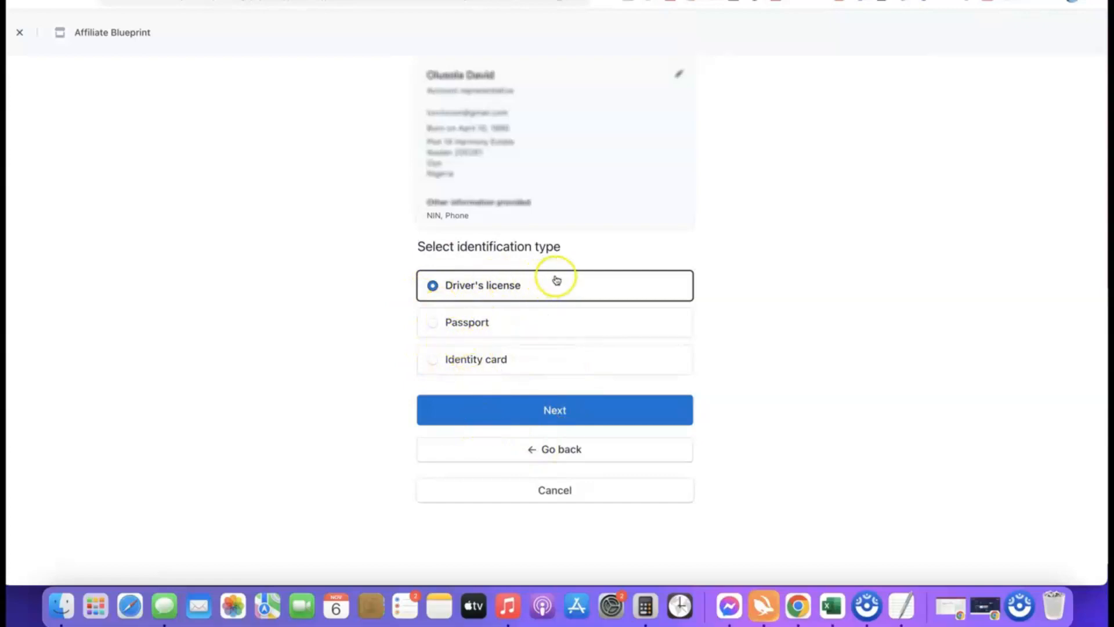
- Choose Driver's license as the identification type, accept the identity verification terms, and upload the image of the license's front
left_click(556, 411)
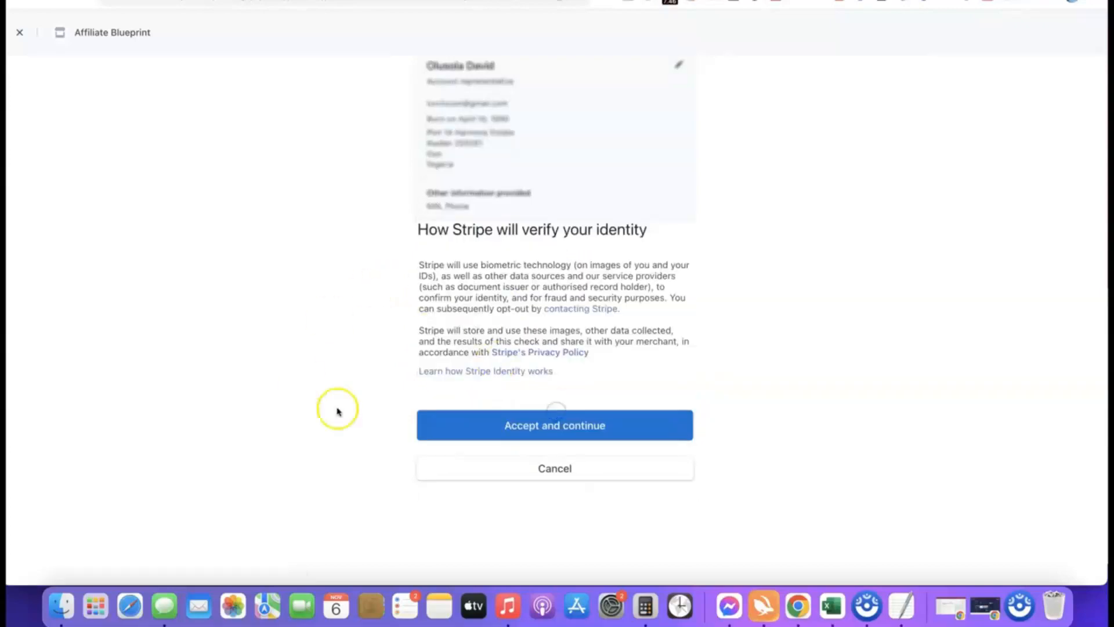
left_click(544, 425)
left_click(778, 413)
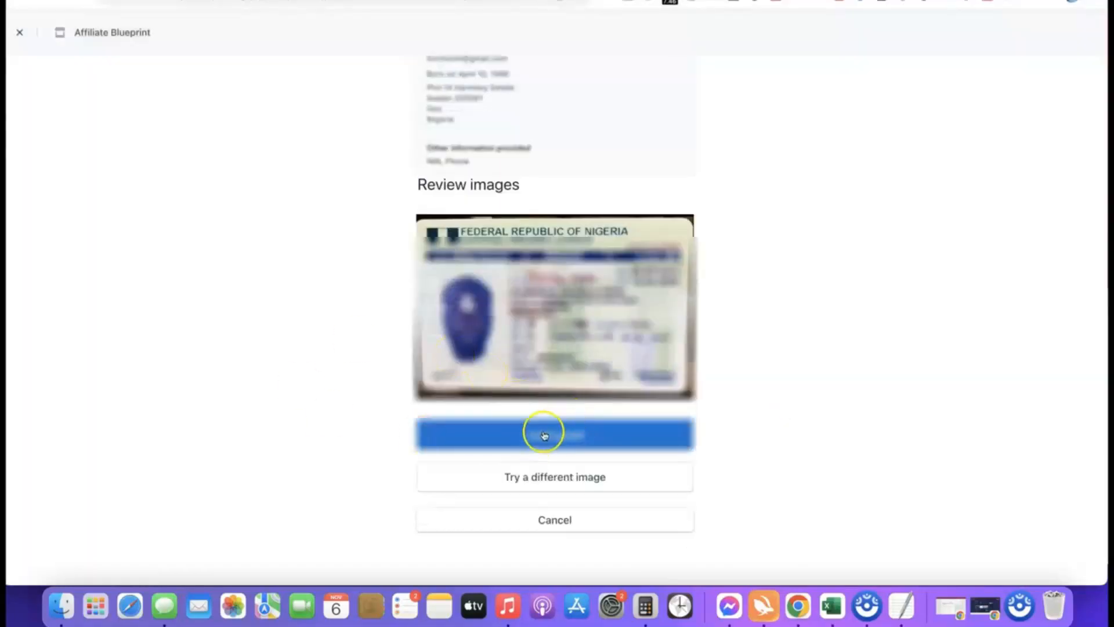
left_click(561, 434)
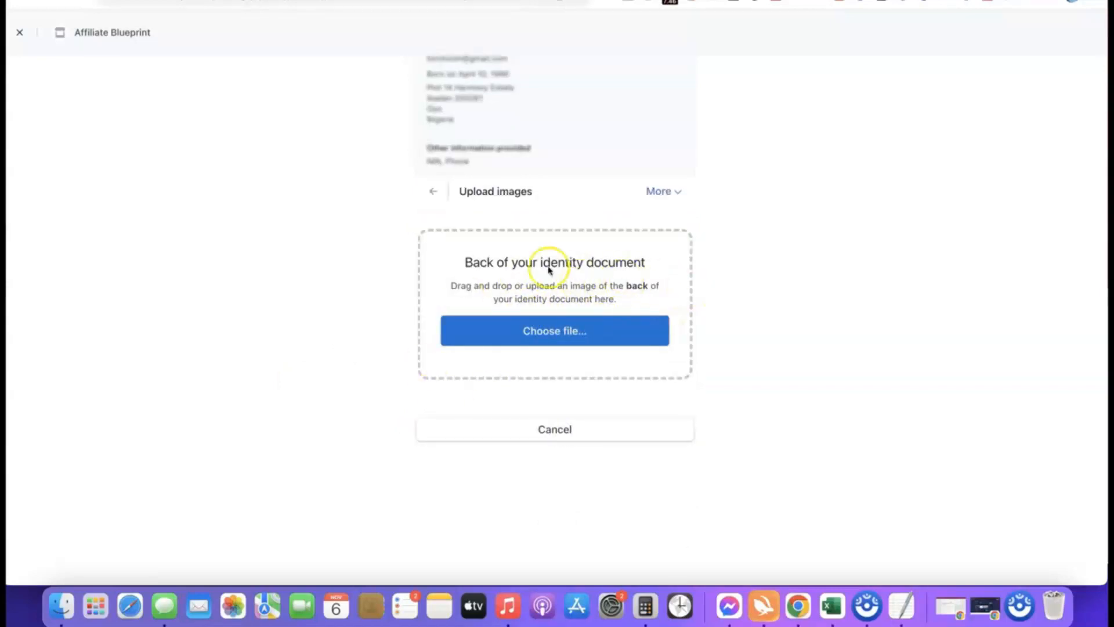
- Upload drivers_license_back.jpg as the back of the identity document, continue with that image anyway, and return to the dashboard
left_click(558, 334)
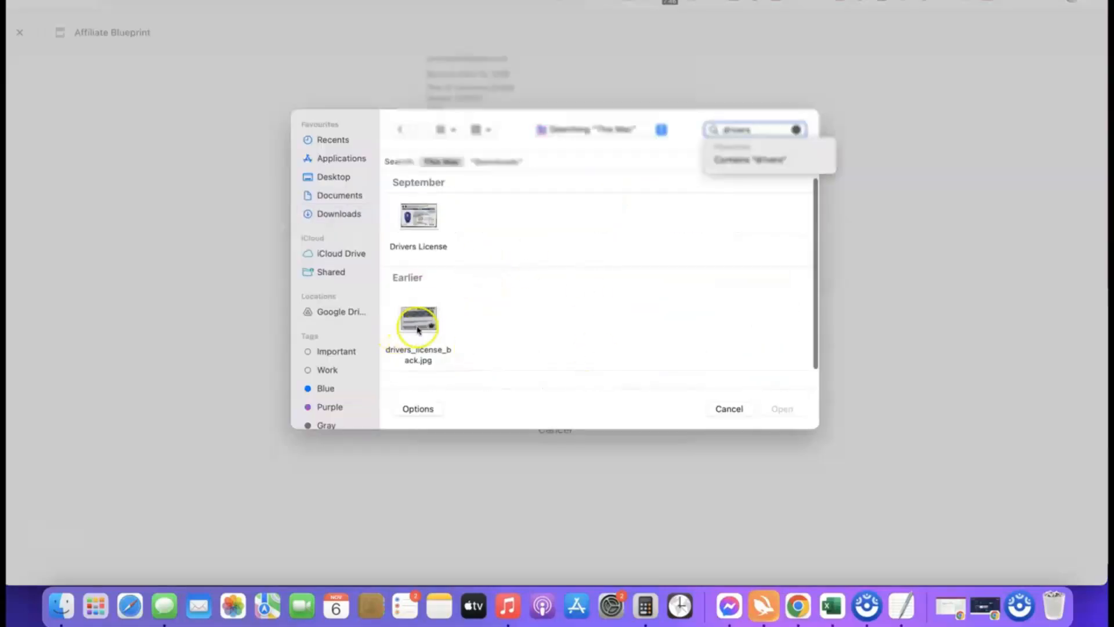
left_click(418, 328)
left_click(782, 411)
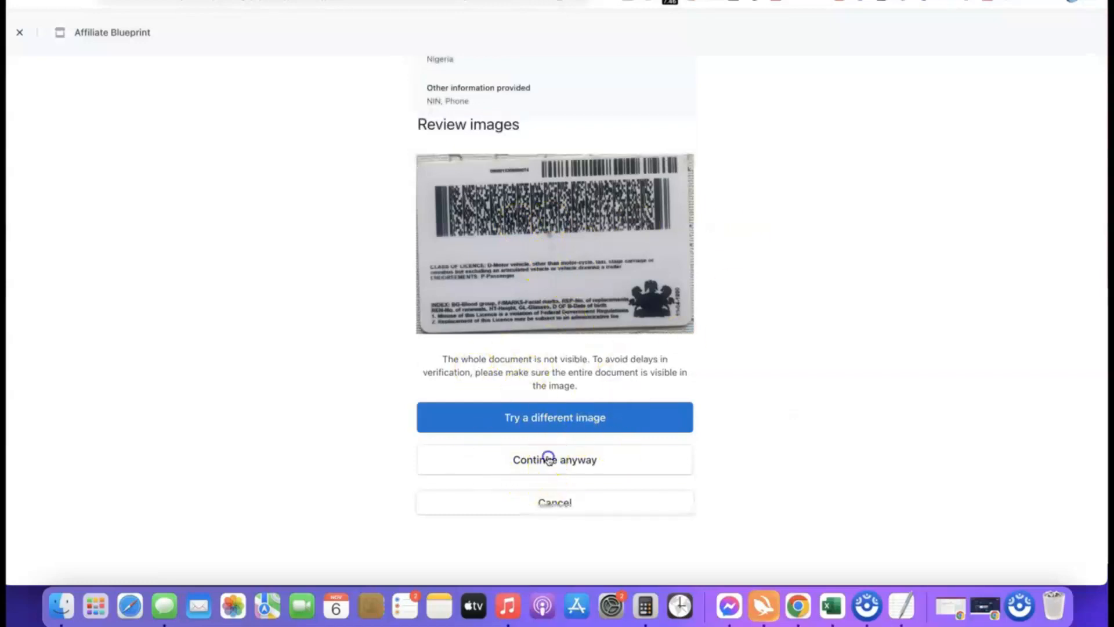
left_click(549, 459)
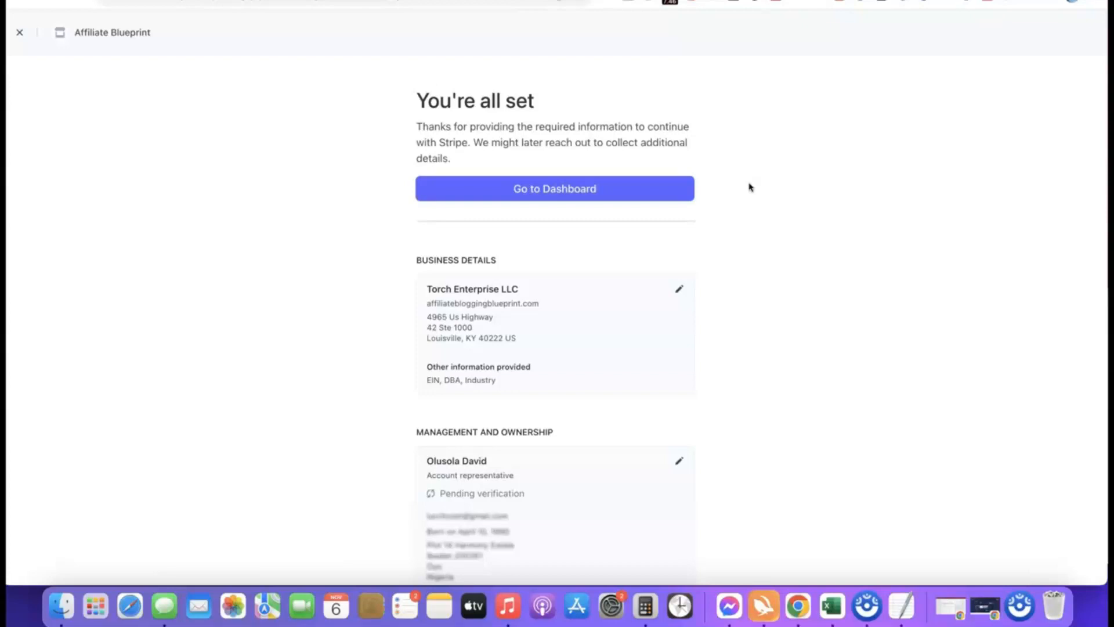
left_click(554, 188)
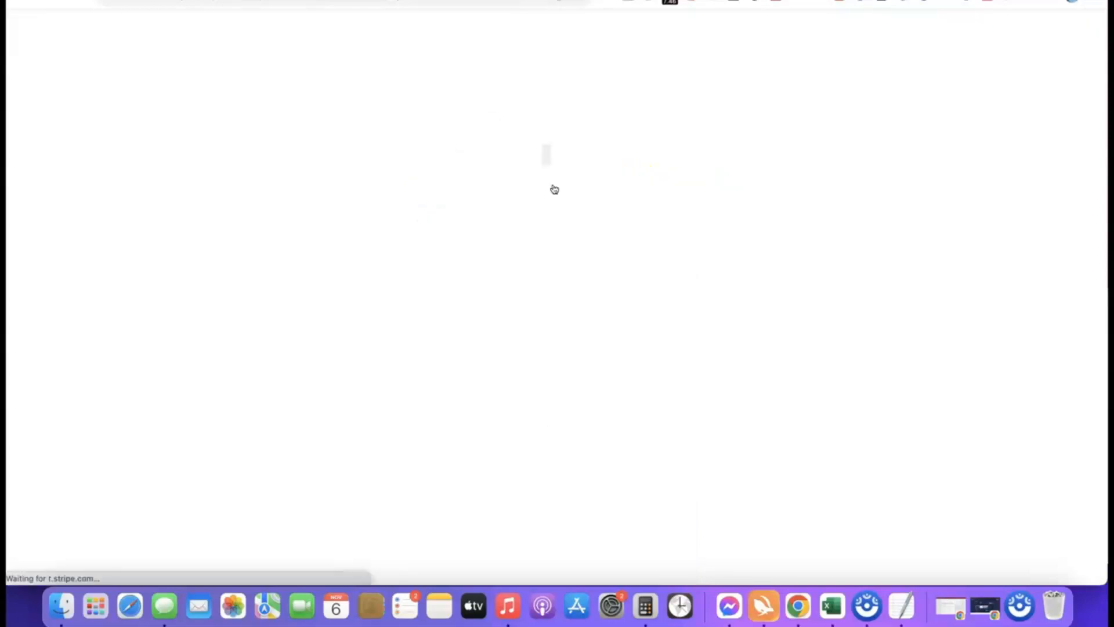